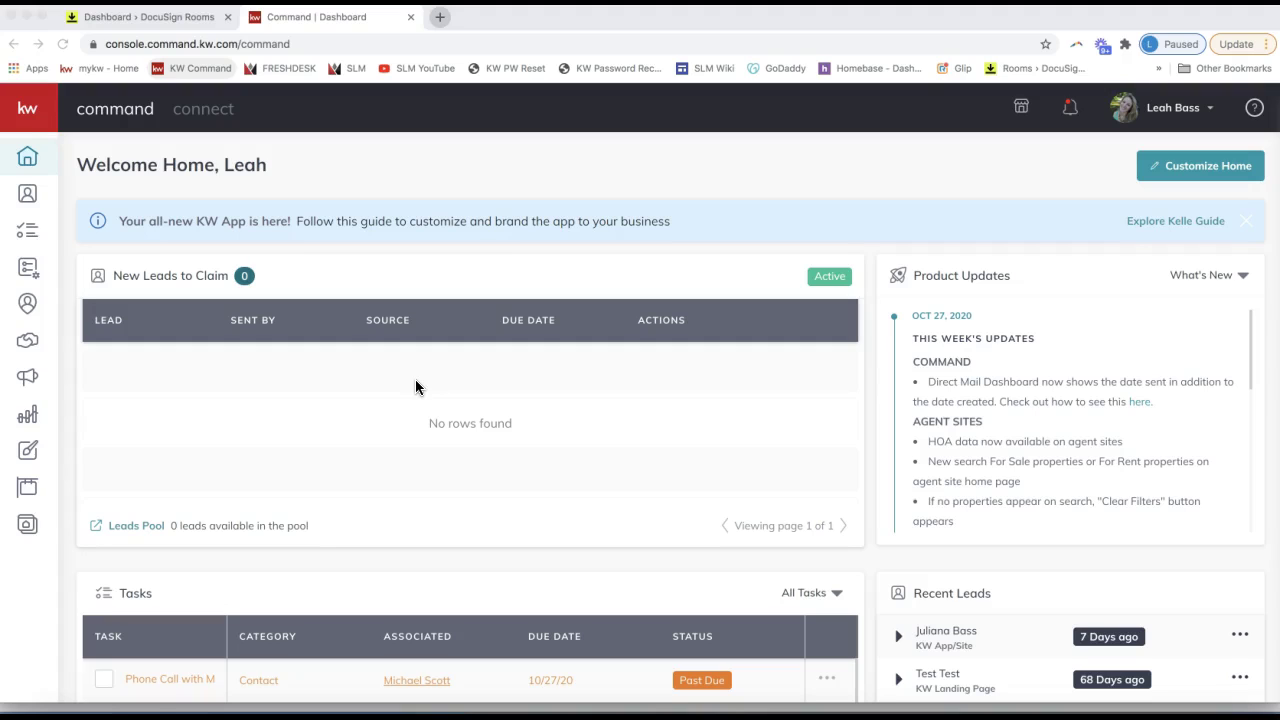
Check a contact's Opportunities tab, then bring up the Listings and Buyers pipeline with GCI figures
{"action": "left_click", "coordinate": [30, 195]}
{"action": "left_click", "coordinate": [35, 203]}
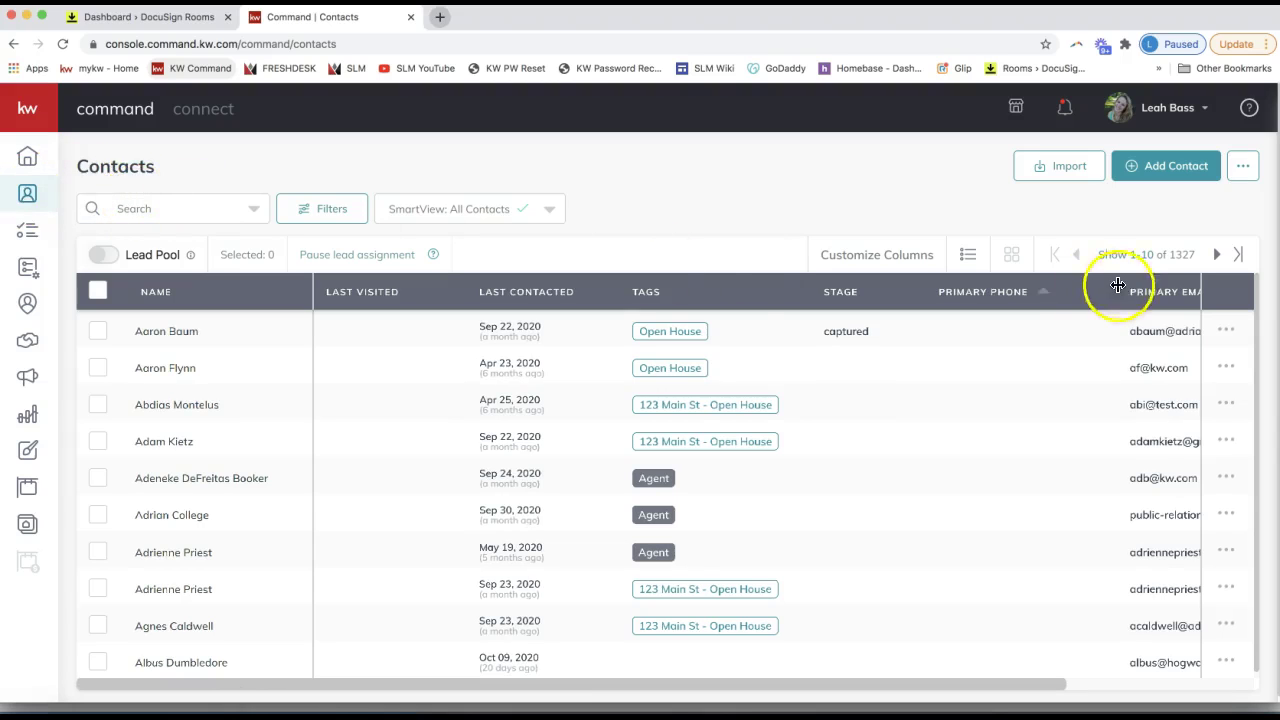
{"action": "left_click", "coordinate": [188, 331]}
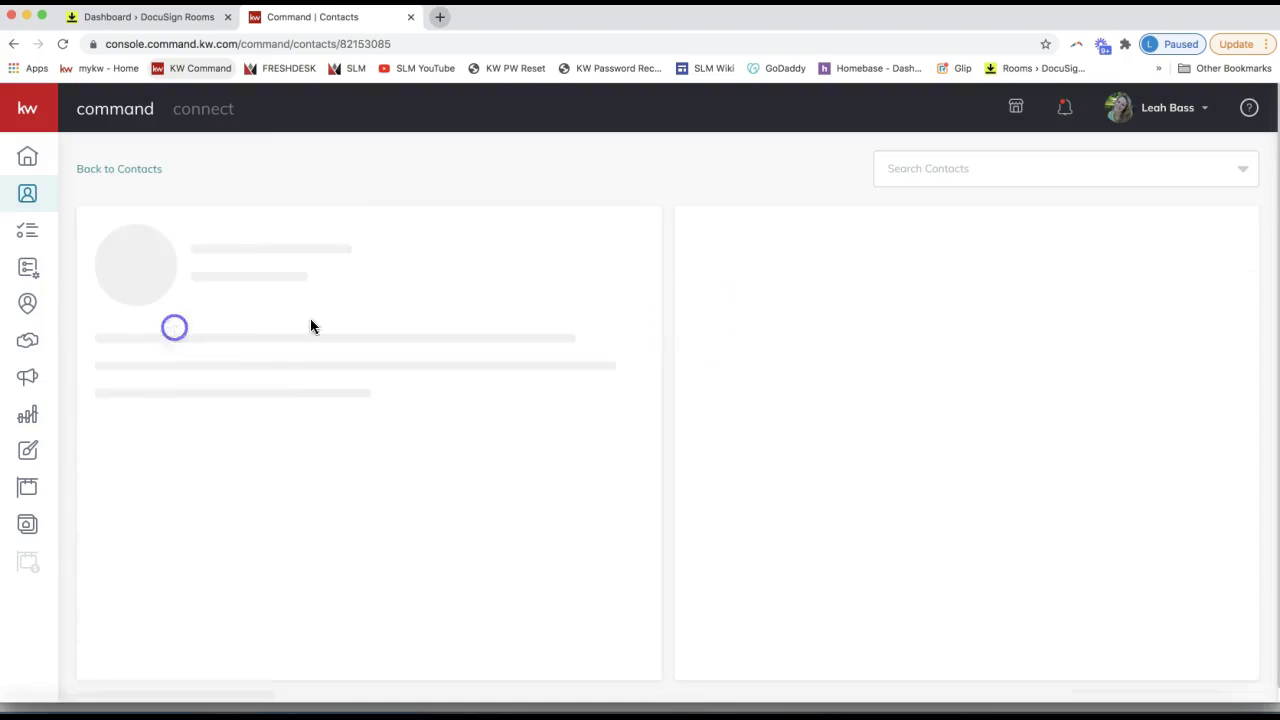
{"action": "left_click", "coordinate": [819, 247]}
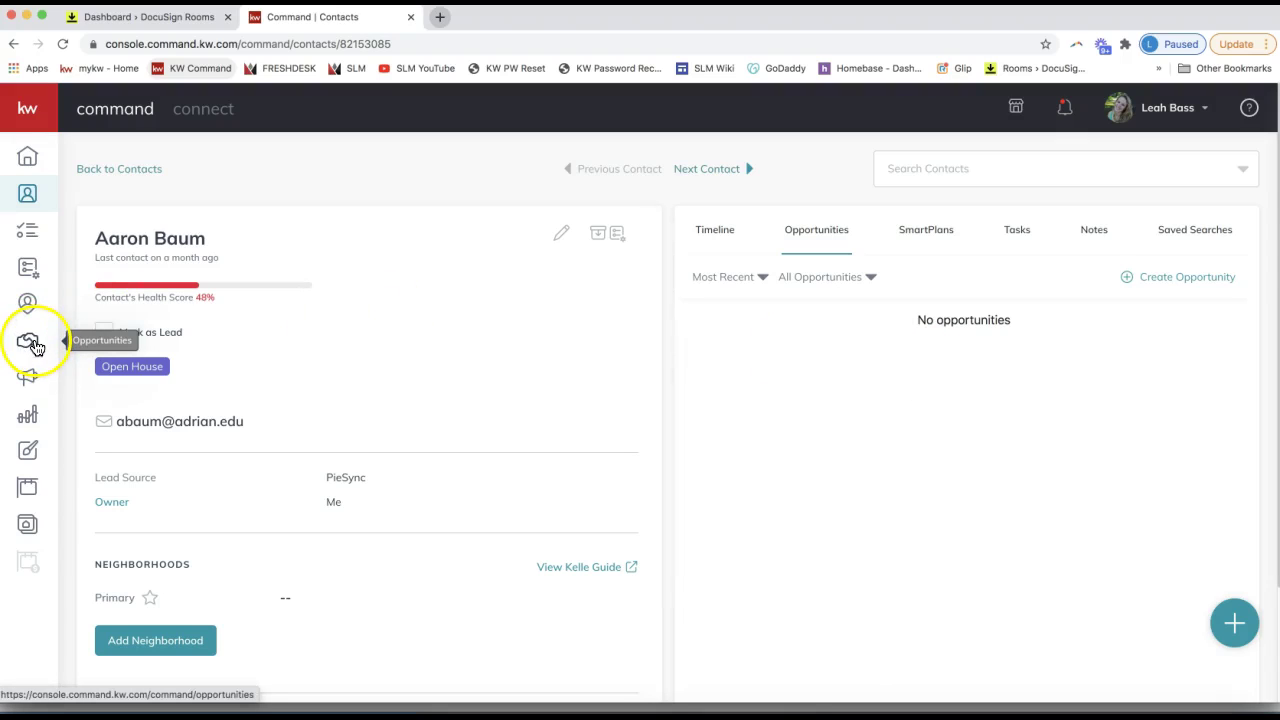
{"action": "left_click", "coordinate": [30, 345]}
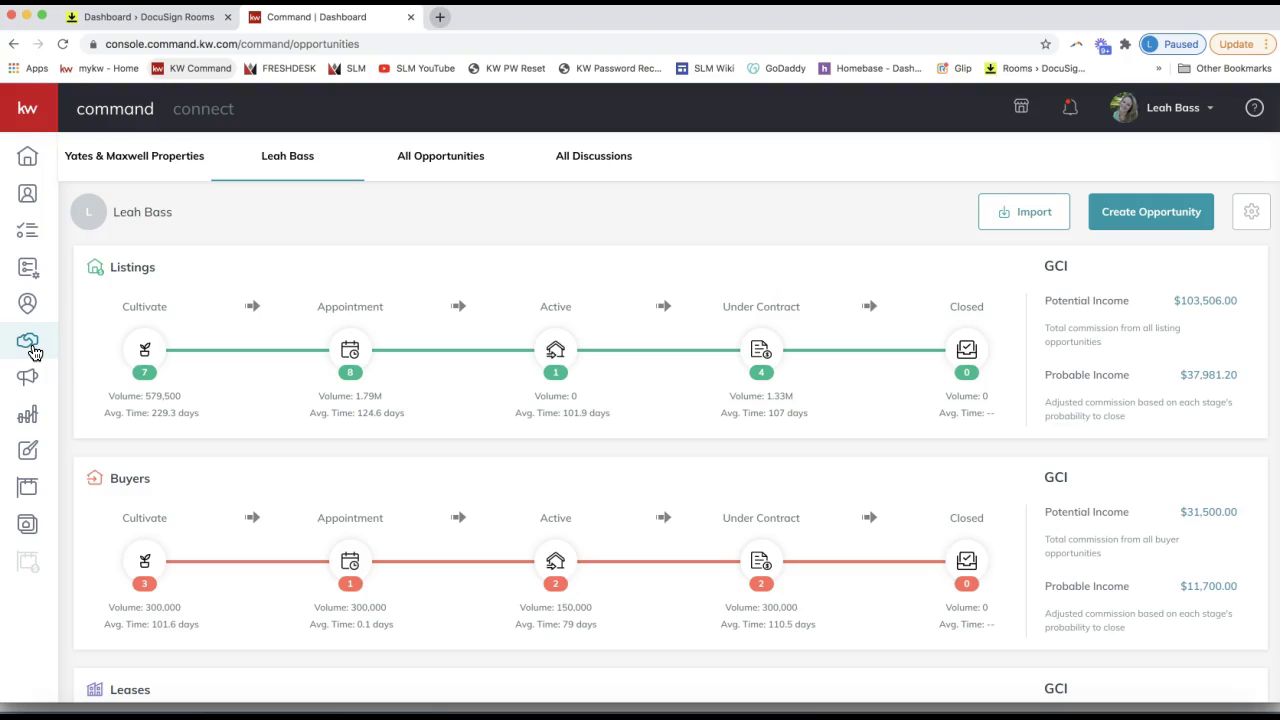
{"action": "left_click", "coordinate": [33, 351]}
{"action": "left_click", "coordinate": [564, 352]}
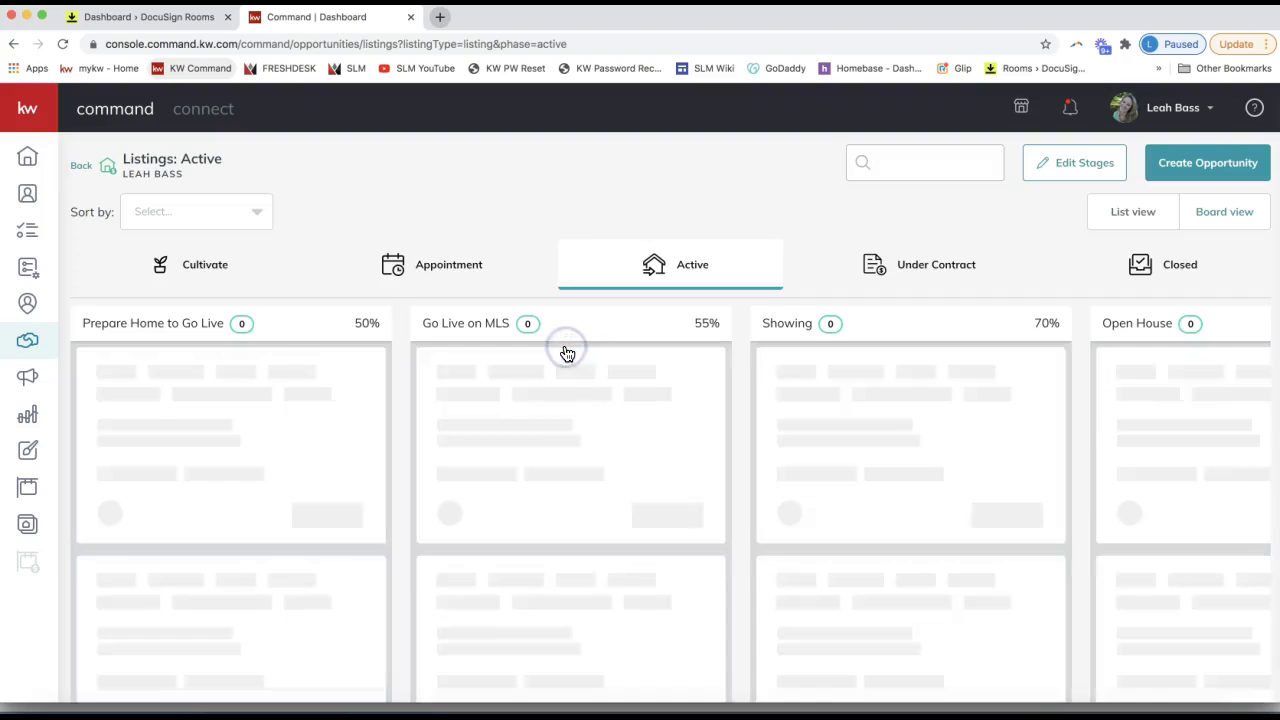
{"action": "scroll", "coordinate": [626, 528], "scroll_direction": "right", "scroll_amount": 4}
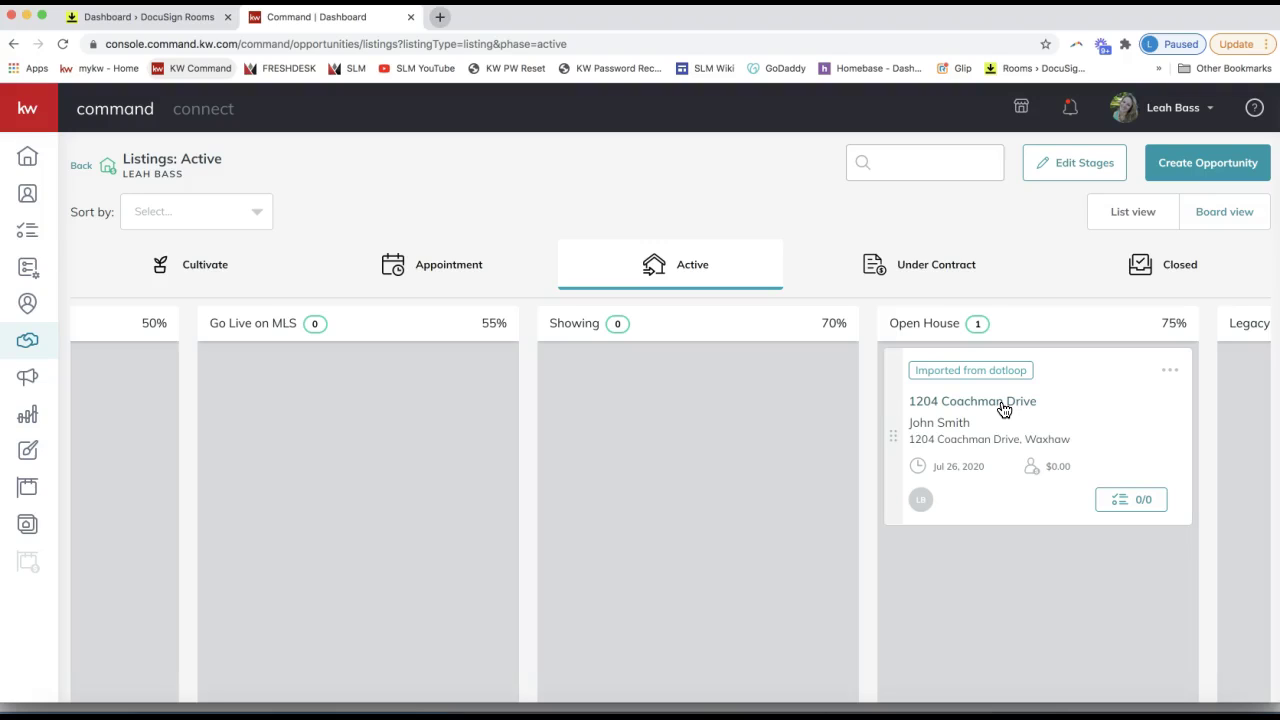
{"action": "left_click", "coordinate": [663, 286]}
{"action": "left_click", "coordinate": [895, 440]}
{"action": "left_click_drag", "start_coordinate": [894, 444], "coordinate": [862, 268]}
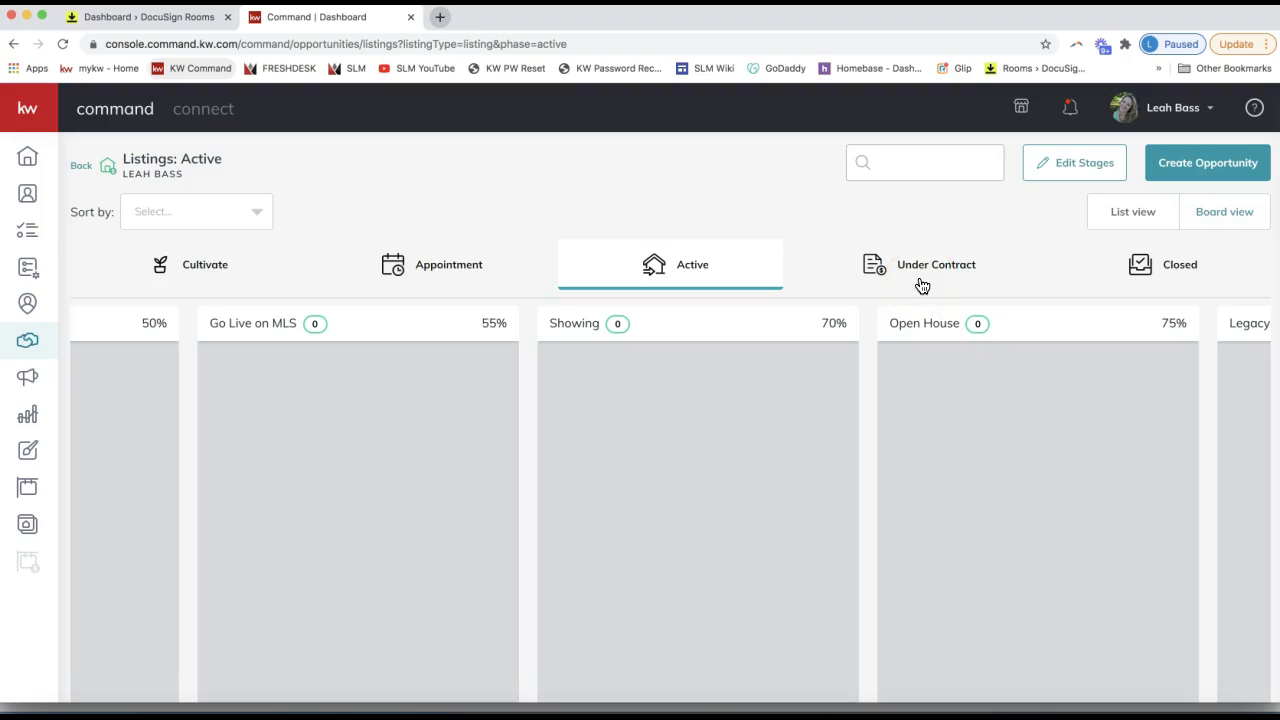
Show the Under Contract listings board and scroll through its Escrow column
{"action": "left_click", "coordinate": [922, 287]}
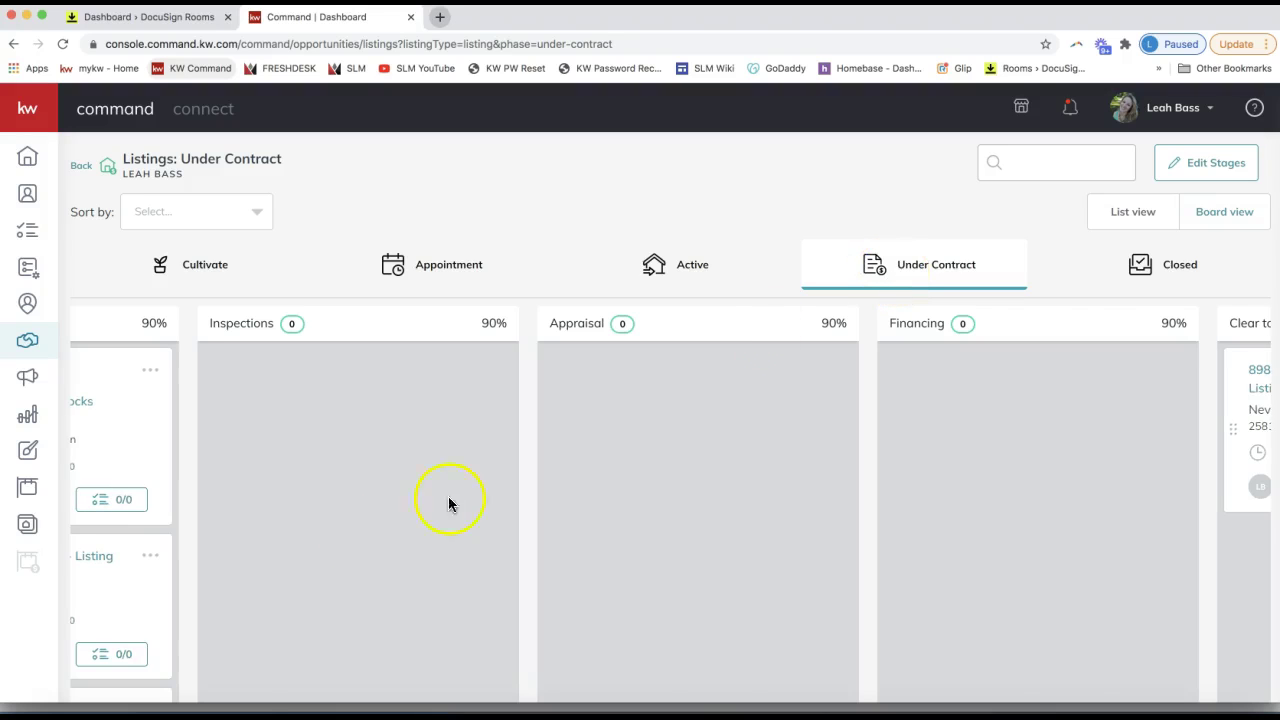
{"action": "scroll", "coordinate": [348, 529], "scroll_direction": "left", "scroll_amount": 4}
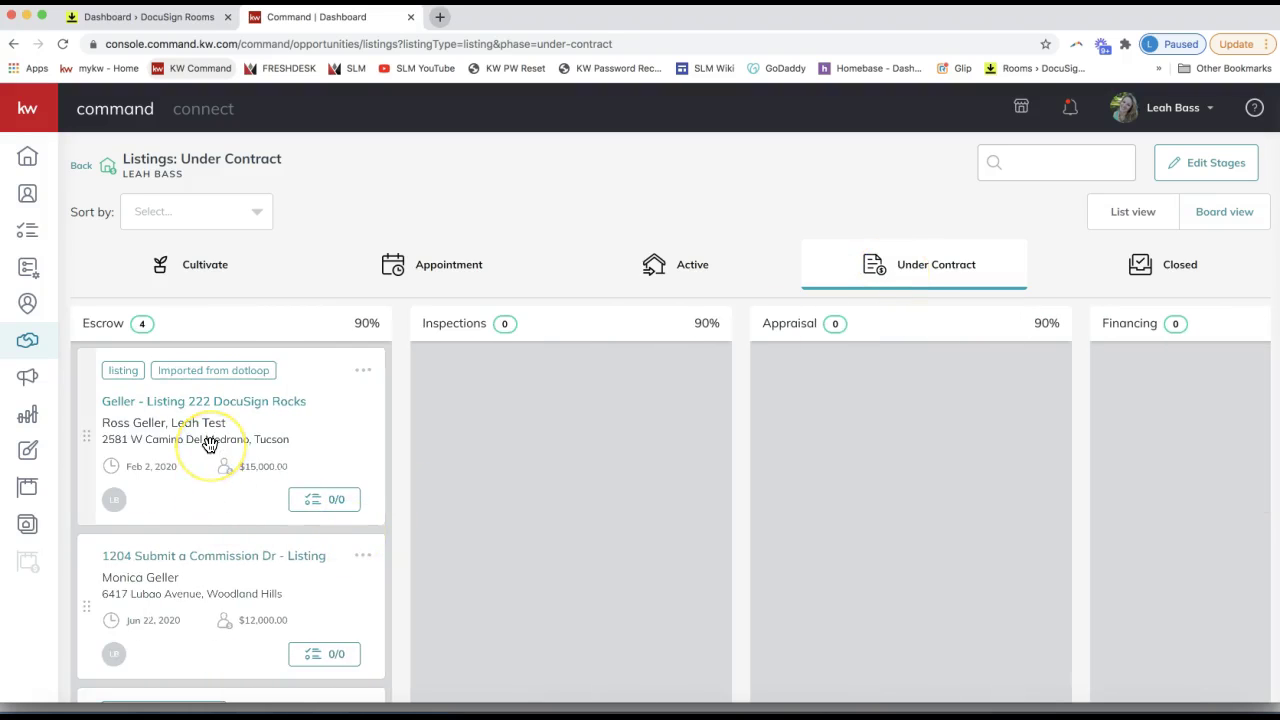
{"action": "scroll", "coordinate": [209, 445], "scroll_direction": "down", "scroll_amount": 5}
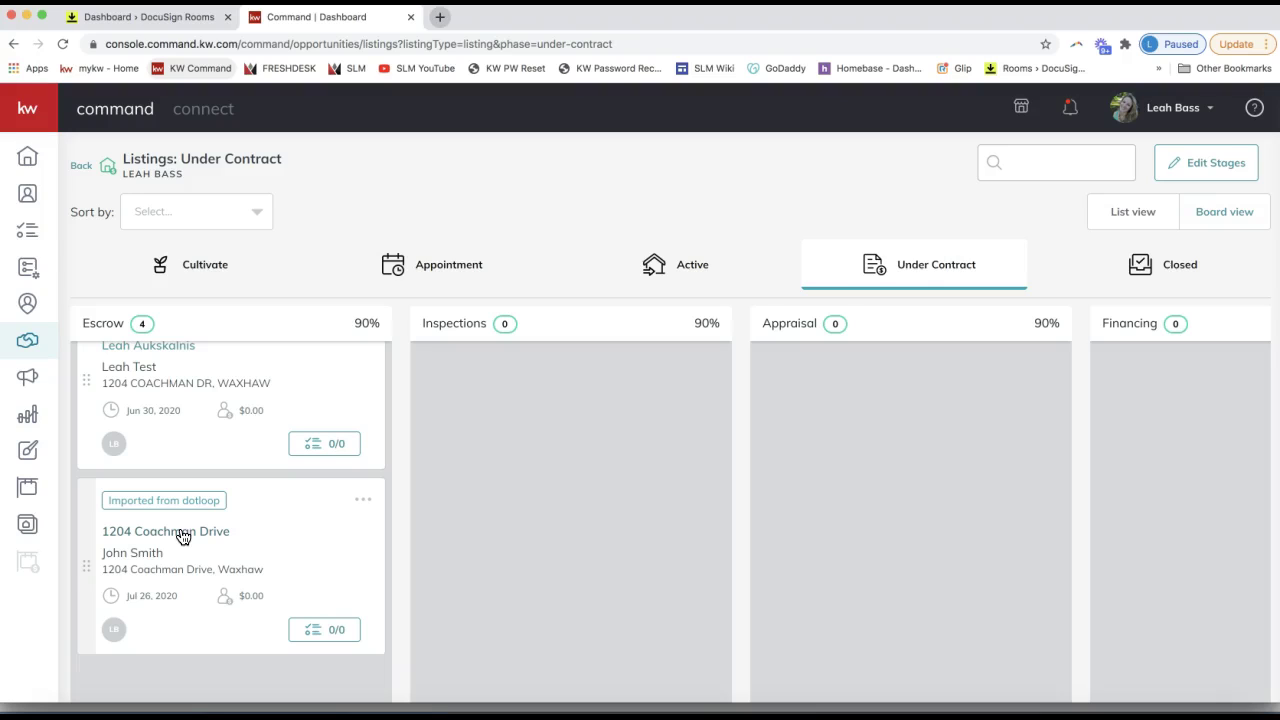
{"action": "left_click", "coordinate": [164, 537]}
{"action": "scroll", "coordinate": [164, 538], "scroll_direction": "up", "scroll_amount": 6}
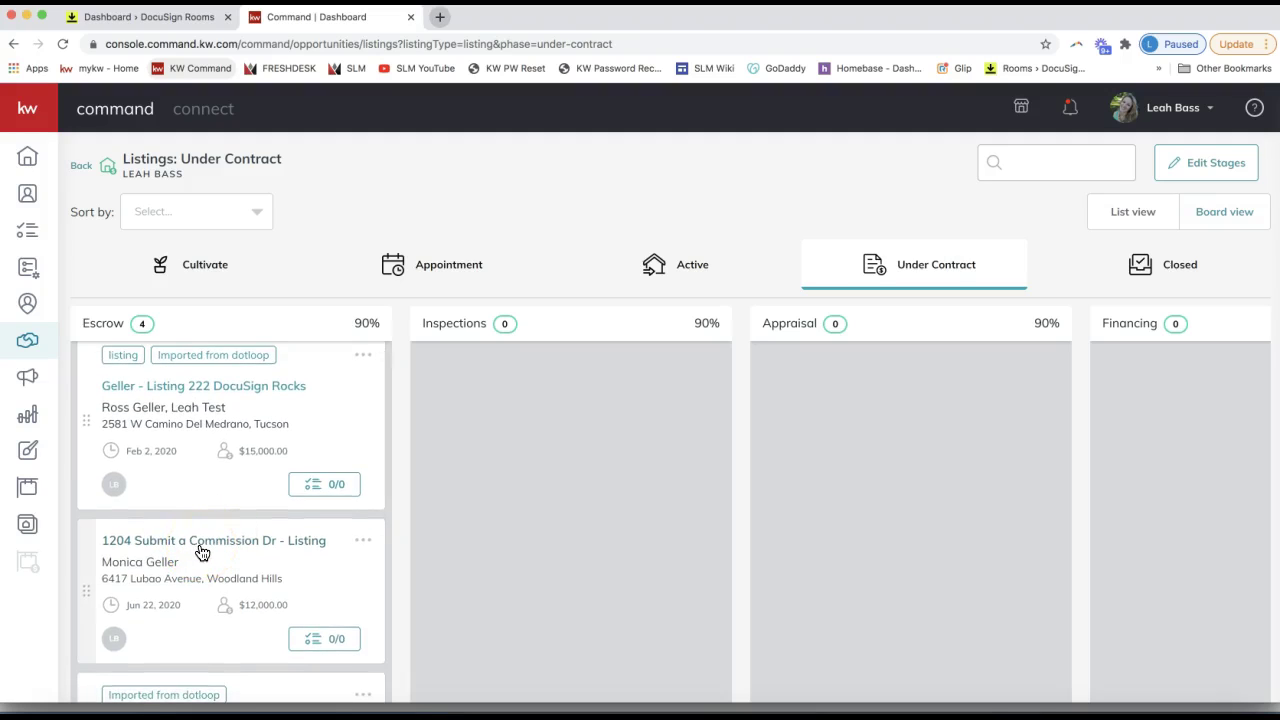
{"action": "scroll", "coordinate": [200, 551], "scroll_direction": "up", "scroll_amount": 1}
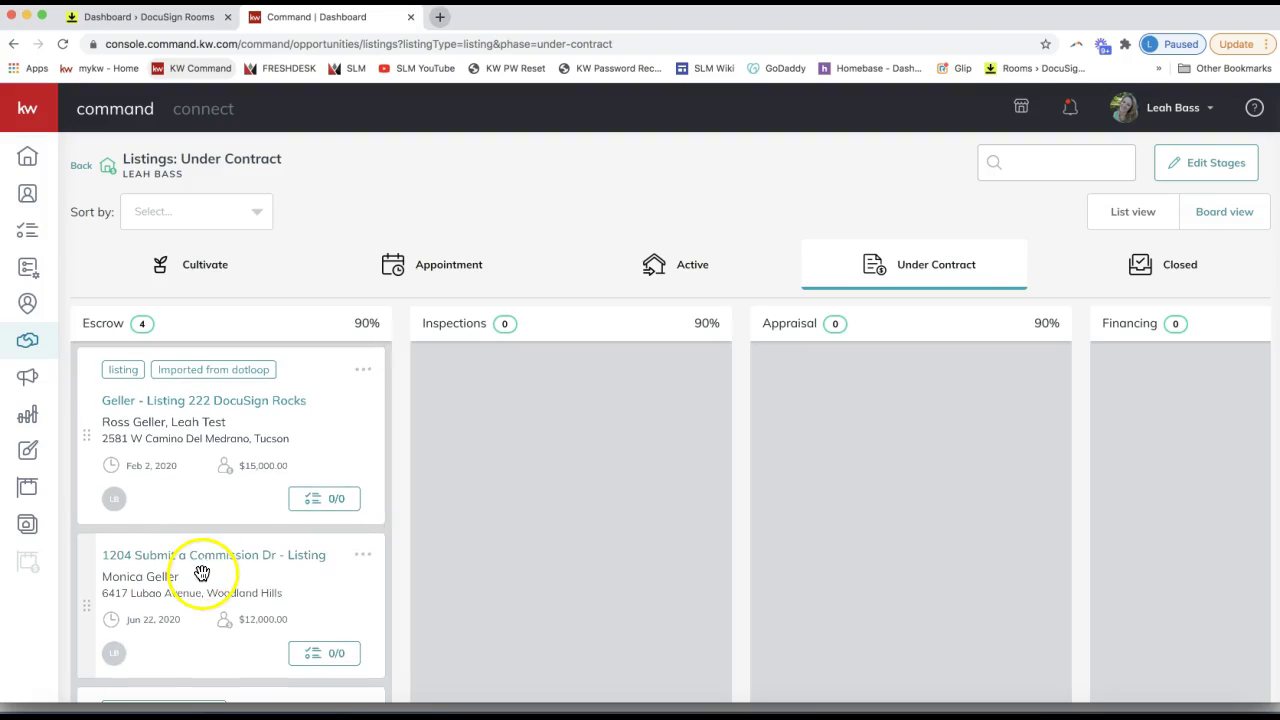
{"action": "scroll", "coordinate": [230, 540], "scroll_direction": "down", "scroll_amount": 2}
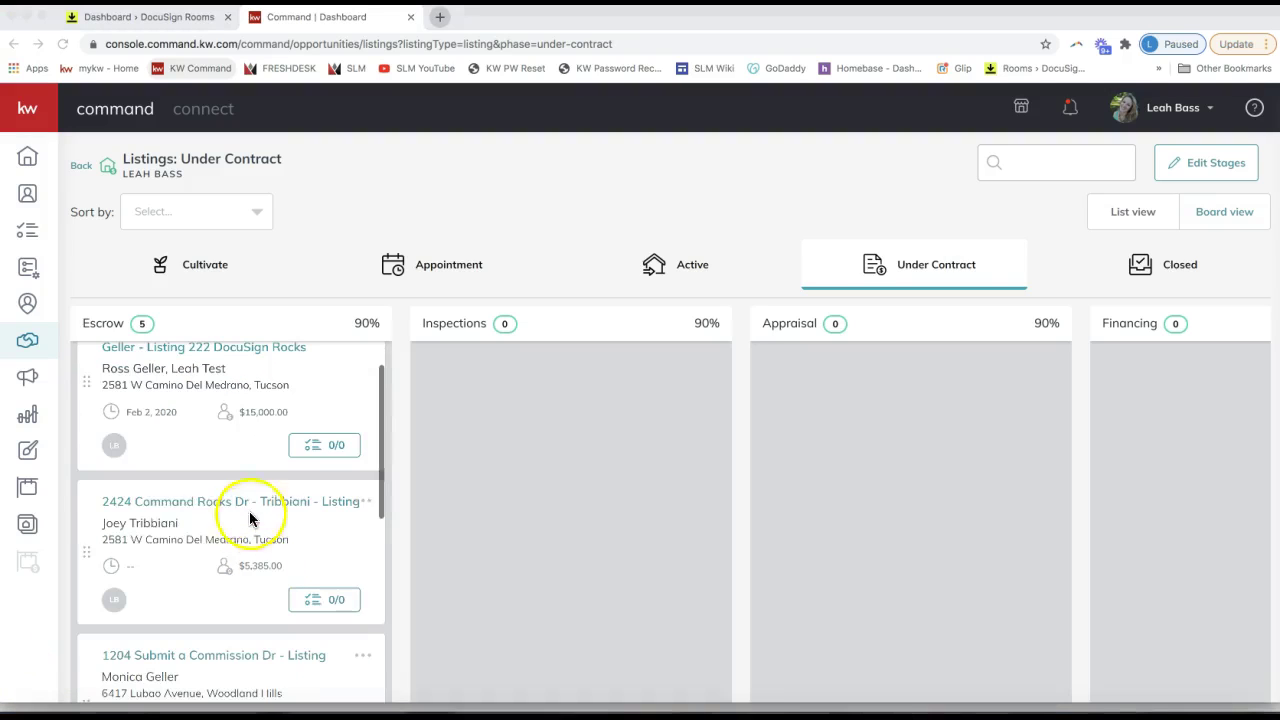
Open the details of the 2424 Command Rocks Dr - Tribbiani - Listing card
{"action": "left_click", "coordinate": [163, 503]}
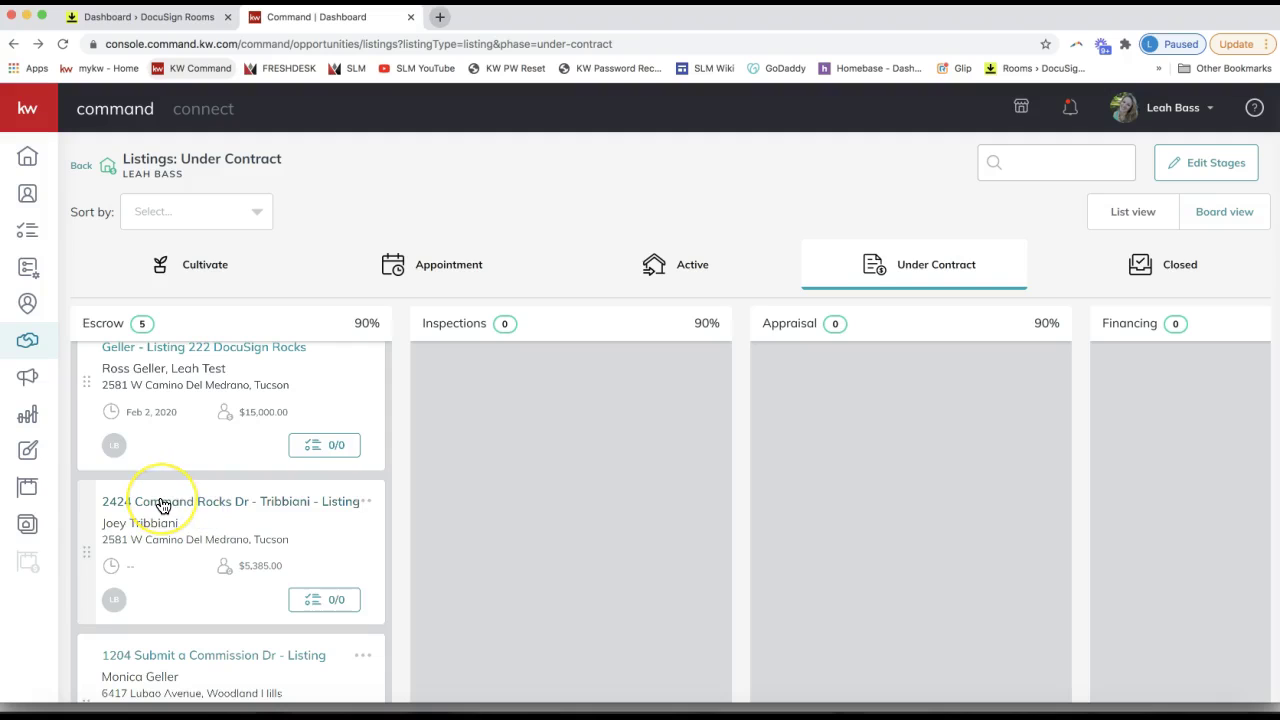
{"action": "scroll", "coordinate": [162, 505], "scroll_direction": "down", "scroll_amount": 1}
{"action": "left_click", "coordinate": [163, 488]}
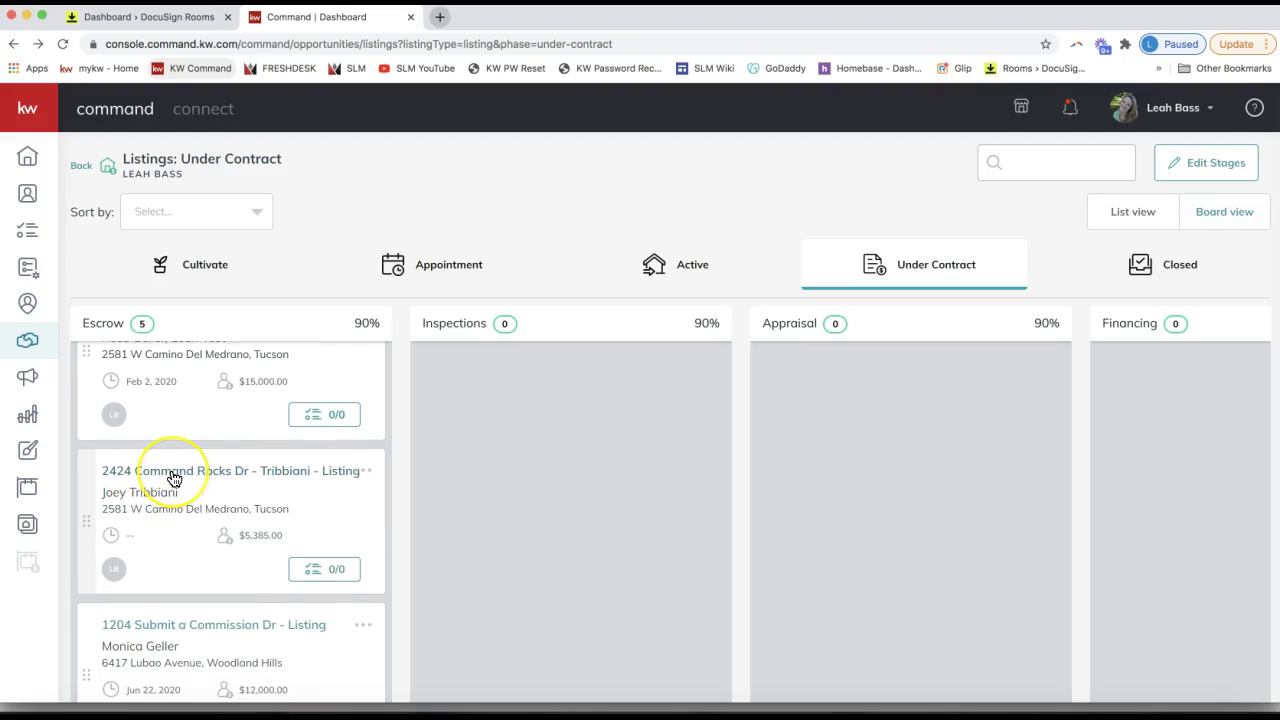
{"action": "left_click", "coordinate": [149, 486]}
{"action": "left_click", "coordinate": [157, 563]}
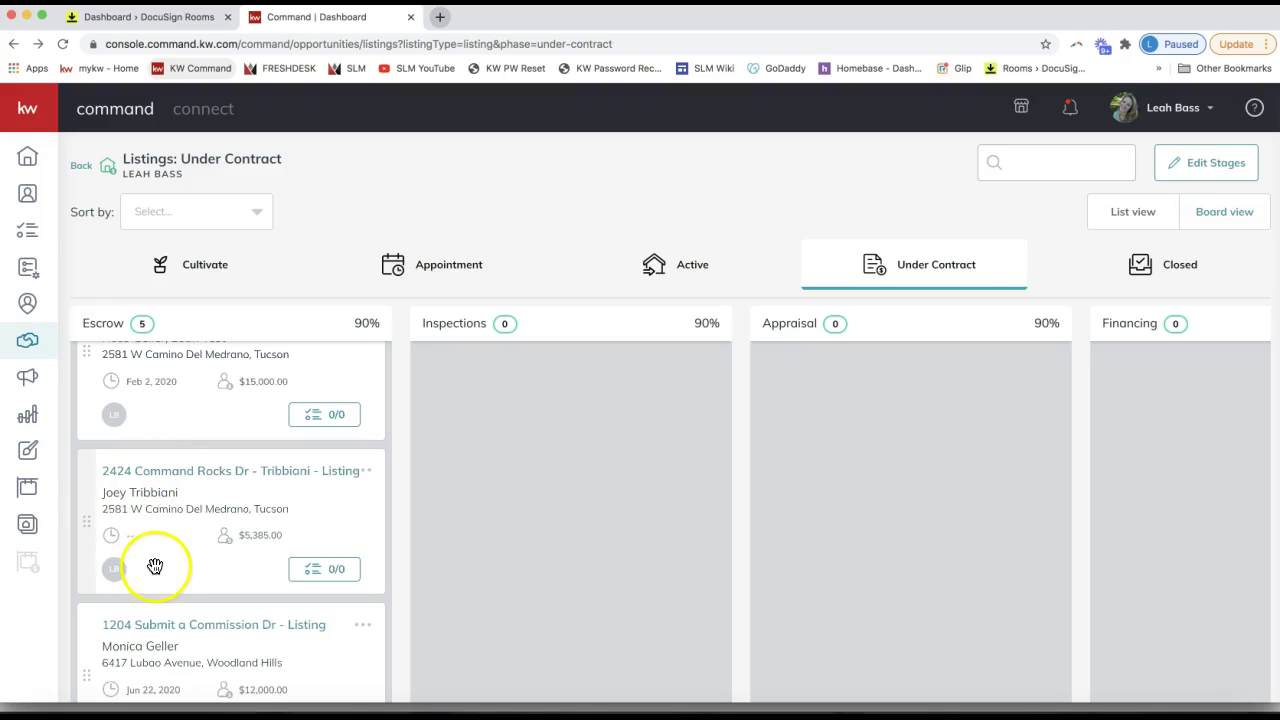
{"action": "left_click", "coordinate": [177, 517]}
{"action": "left_click", "coordinate": [143, 491]}
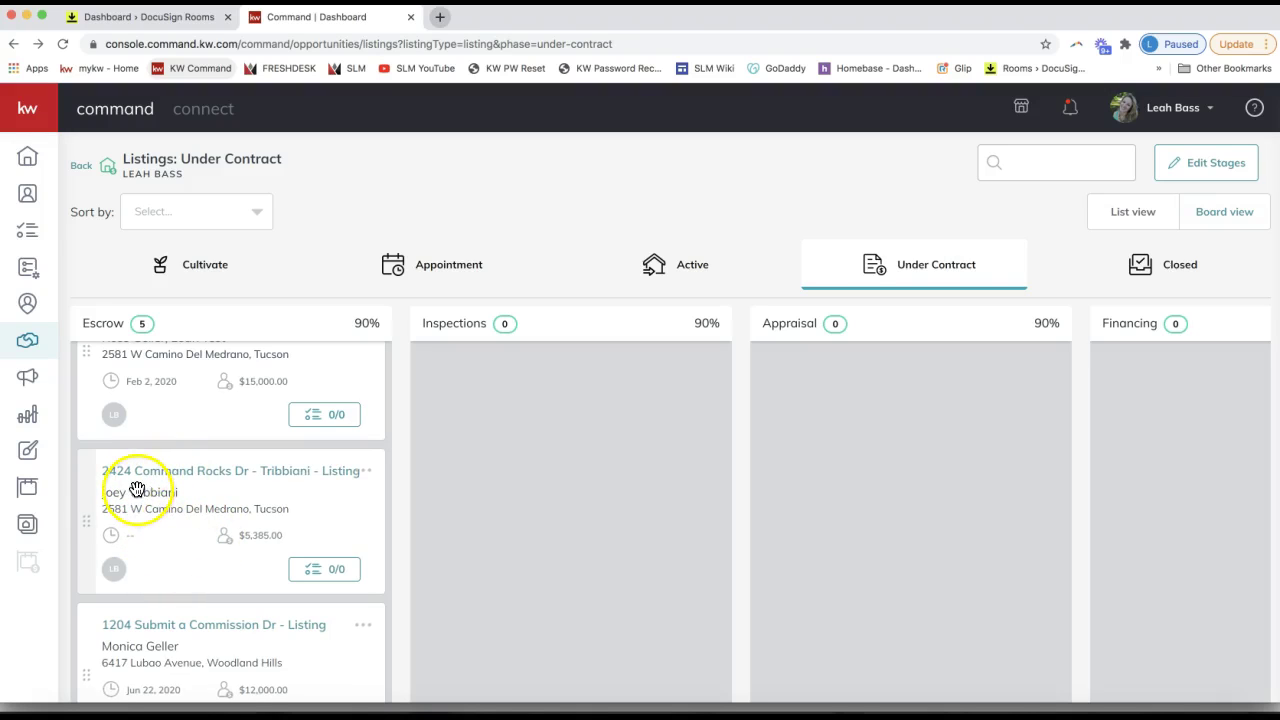
{"action": "left_click", "coordinate": [150, 484]}
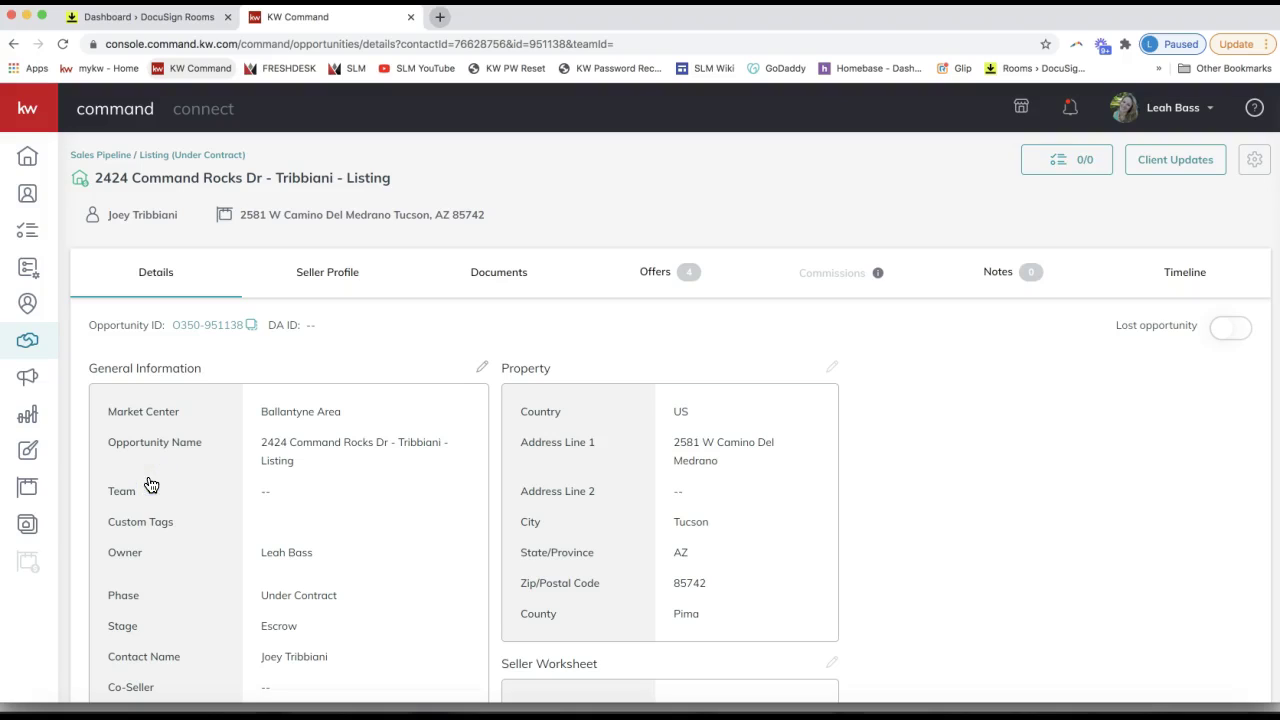
Review the listing's Under Contract phase and Escrow stage under General Information
{"action": "left_click", "coordinate": [486, 377]}
{"action": "scroll", "coordinate": [274, 591], "scroll_direction": "down", "scroll_amount": 1}
{"action": "triple_click", "coordinate": [302, 562]}
{"action": "triple_click", "coordinate": [285, 591]}
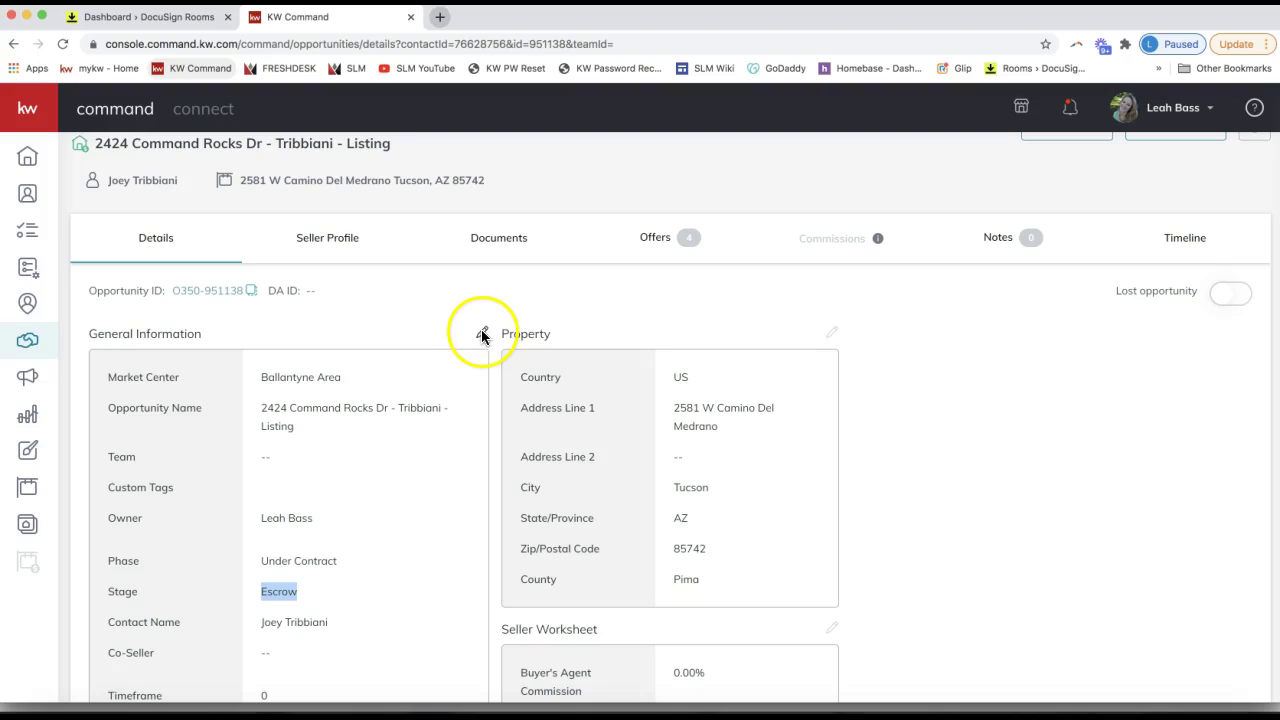
{"action": "triple_click", "coordinate": [130, 334]}
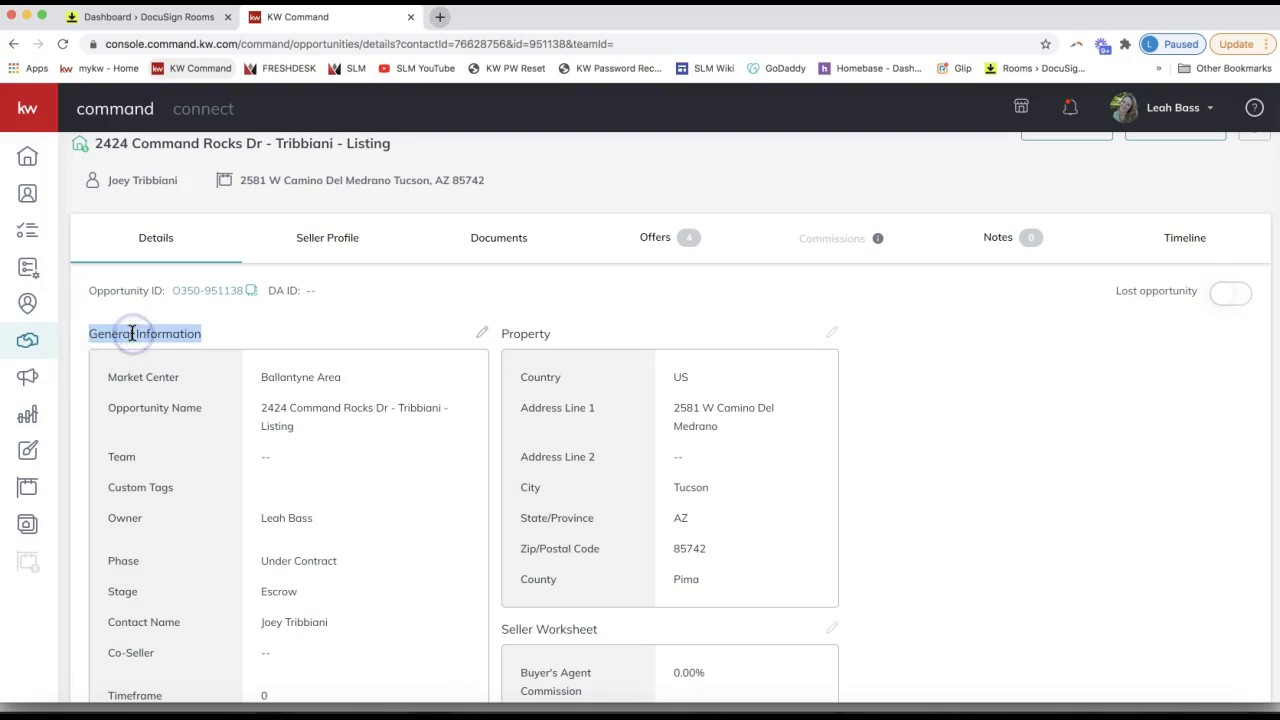
Browse the phase list in Edit General Information, discard the edit, and show Documents
{"action": "left_click", "coordinate": [478, 334]}
{"action": "left_click", "coordinate": [404, 530]}
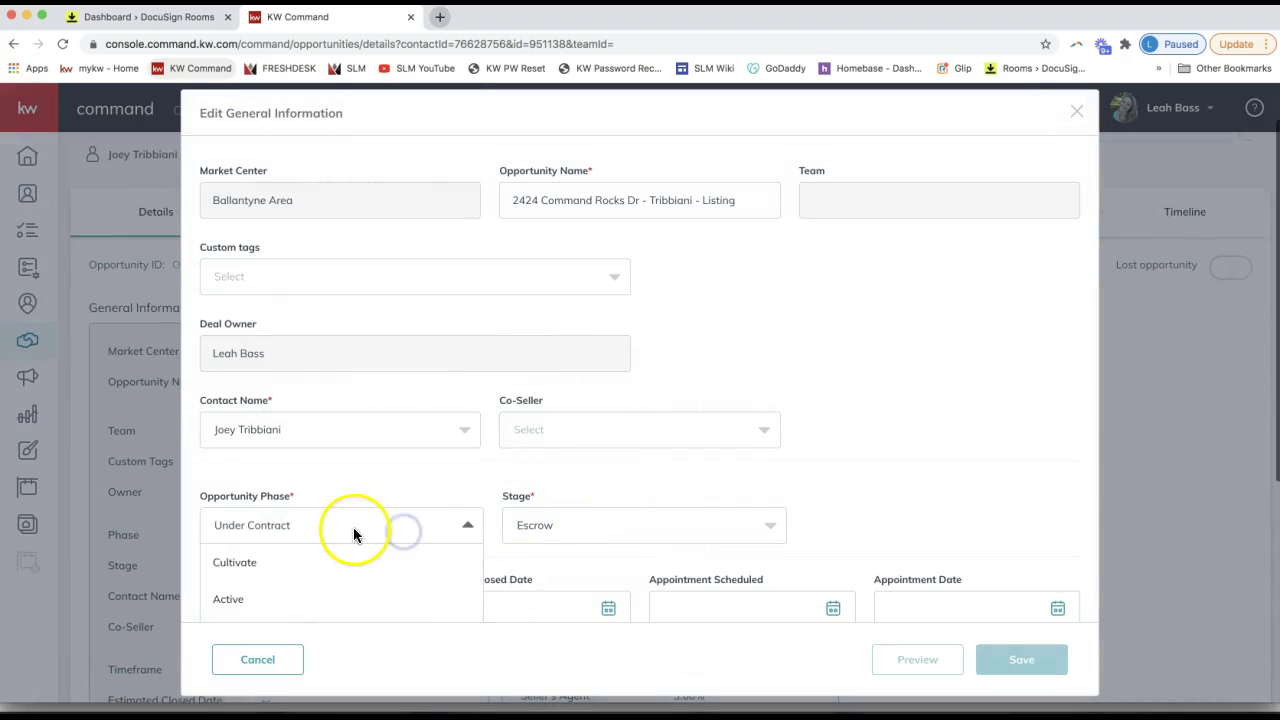
{"action": "scroll", "coordinate": [353, 527], "scroll_direction": "down", "scroll_amount": 3}
{"action": "left_click", "coordinate": [281, 277]}
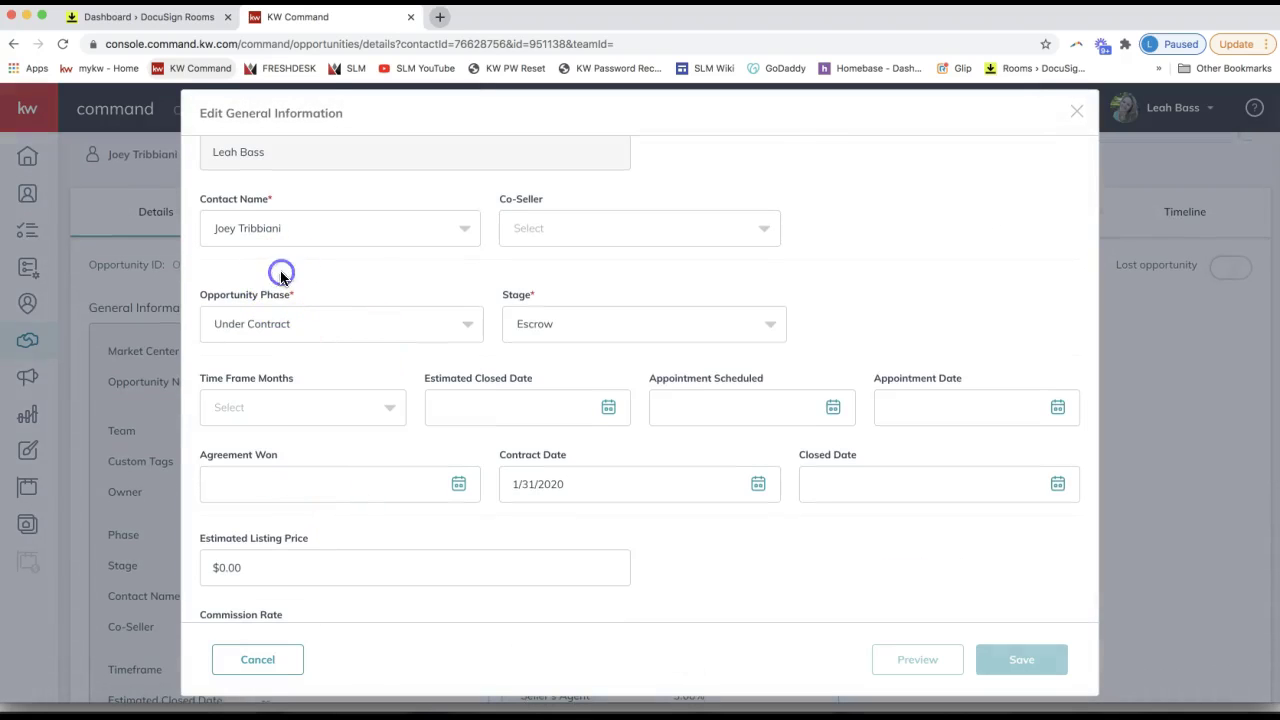
{"action": "left_click", "coordinate": [1077, 112]}
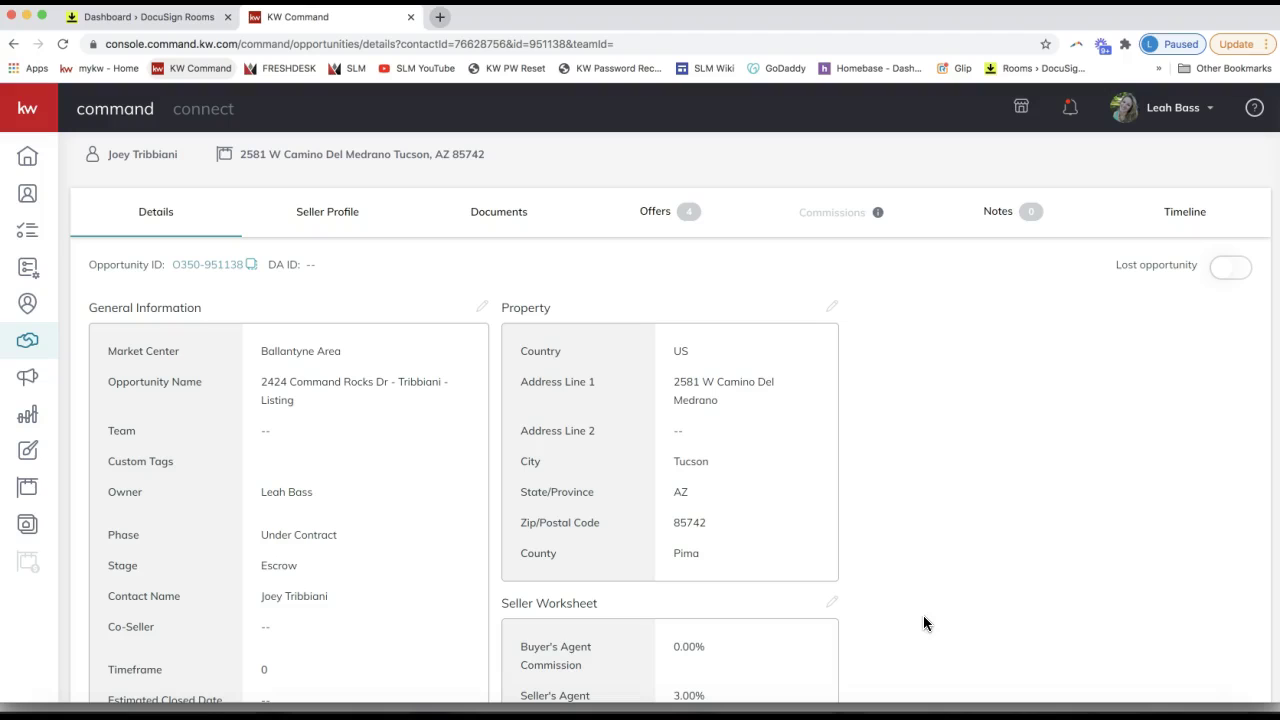
{"action": "left_click", "coordinate": [515, 213]}
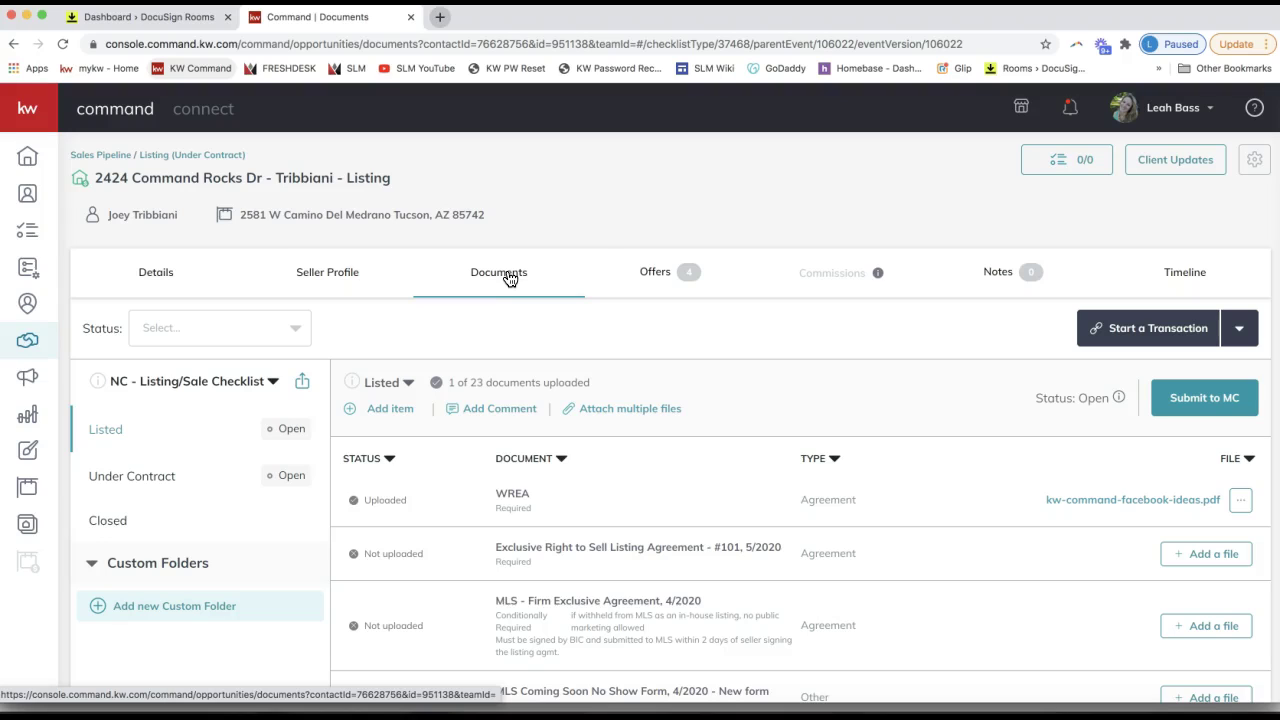
Start a DocuSign transaction with Listing Agent 1 assigned, and Confirm & Sync it
{"action": "left_click", "coordinate": [1184, 335]}
{"action": "left_click", "coordinate": [1151, 409]}
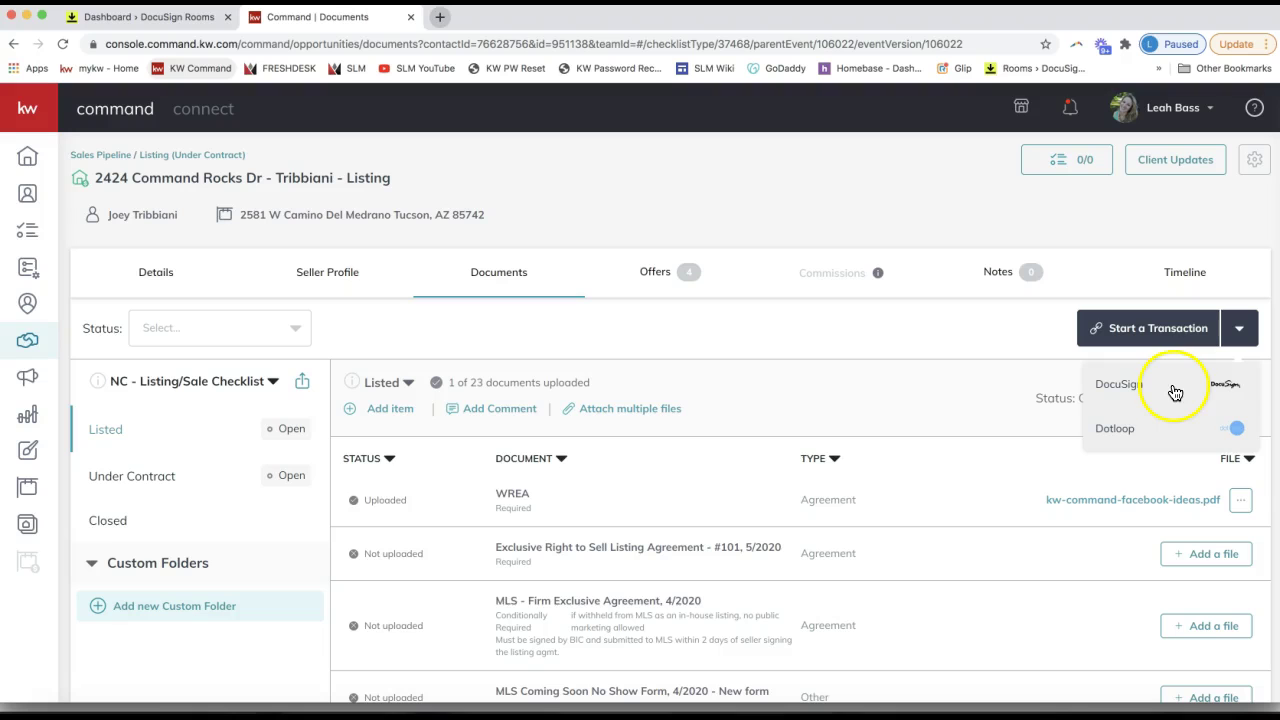
{"action": "left_click", "coordinate": [1160, 390]}
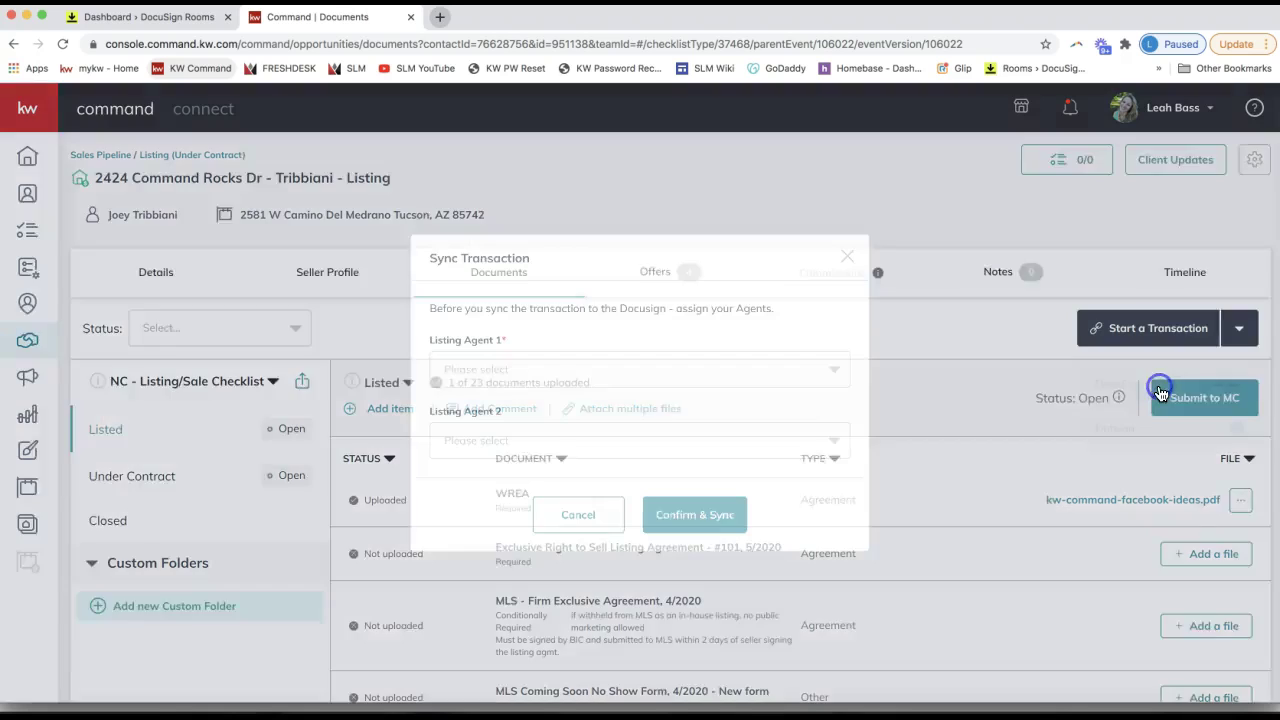
{"action": "left_click", "coordinate": [573, 362]}
{"action": "left_click", "coordinate": [503, 420]}
{"action": "left_click", "coordinate": [686, 515]}
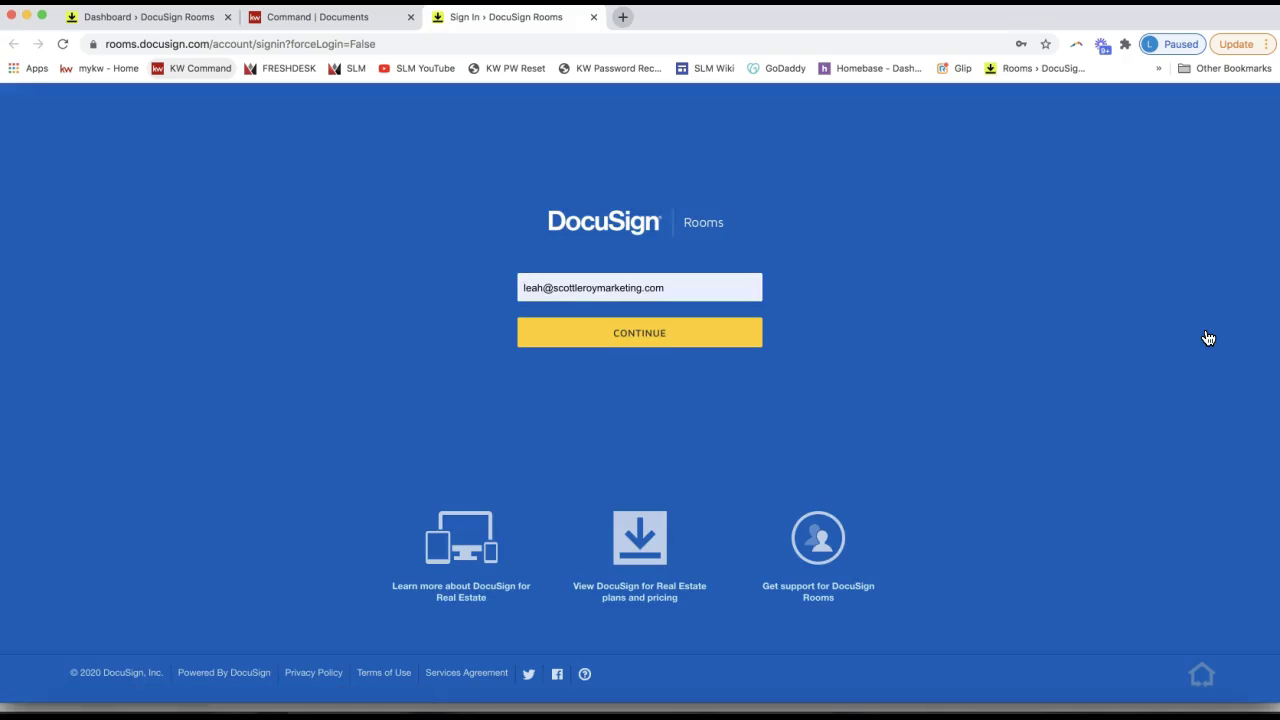
Sign in to DocuSign Rooms and return to the listing room's documents
{"action": "left_click", "coordinate": [730, 340]}
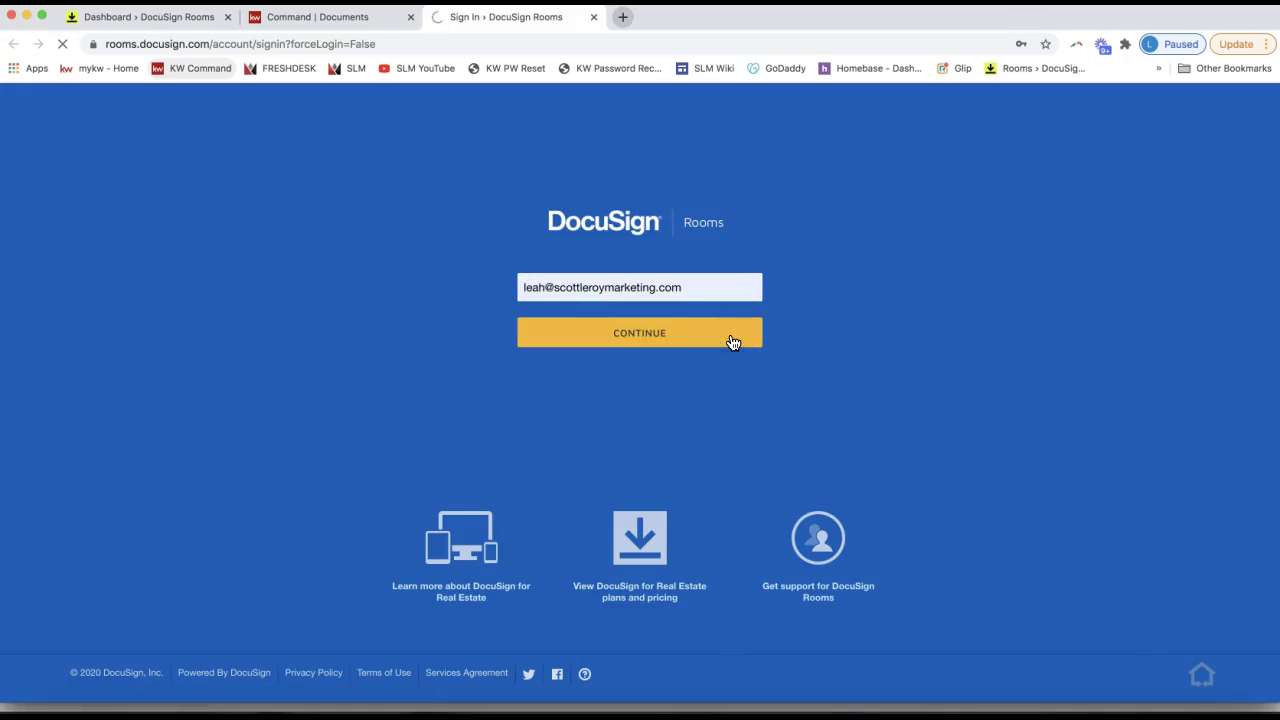
{"action": "left_click", "coordinate": [597, 449]}
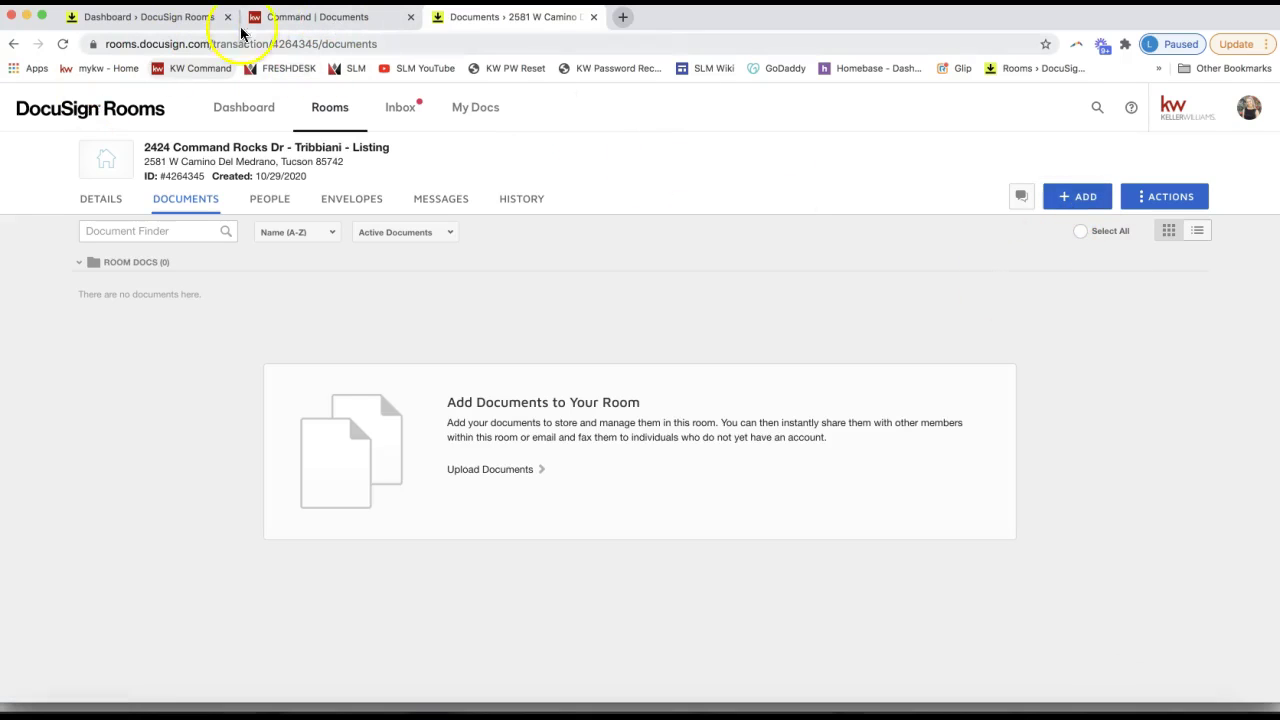
{"action": "left_click", "coordinate": [315, 25]}
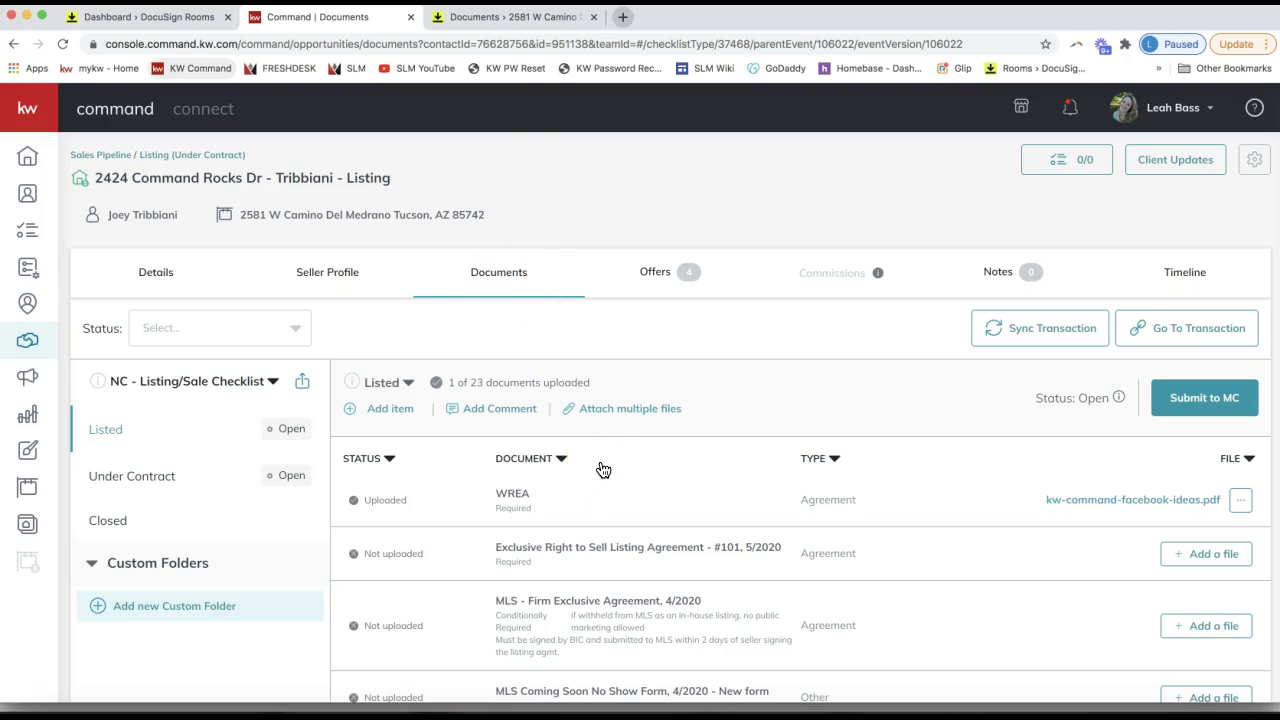
{"action": "left_click", "coordinate": [540, 17]}
Upload the 2-T Offer to Purchase and Contract PDF from the Desktop via ADD > Computer
{"action": "left_click", "coordinate": [1080, 196]}
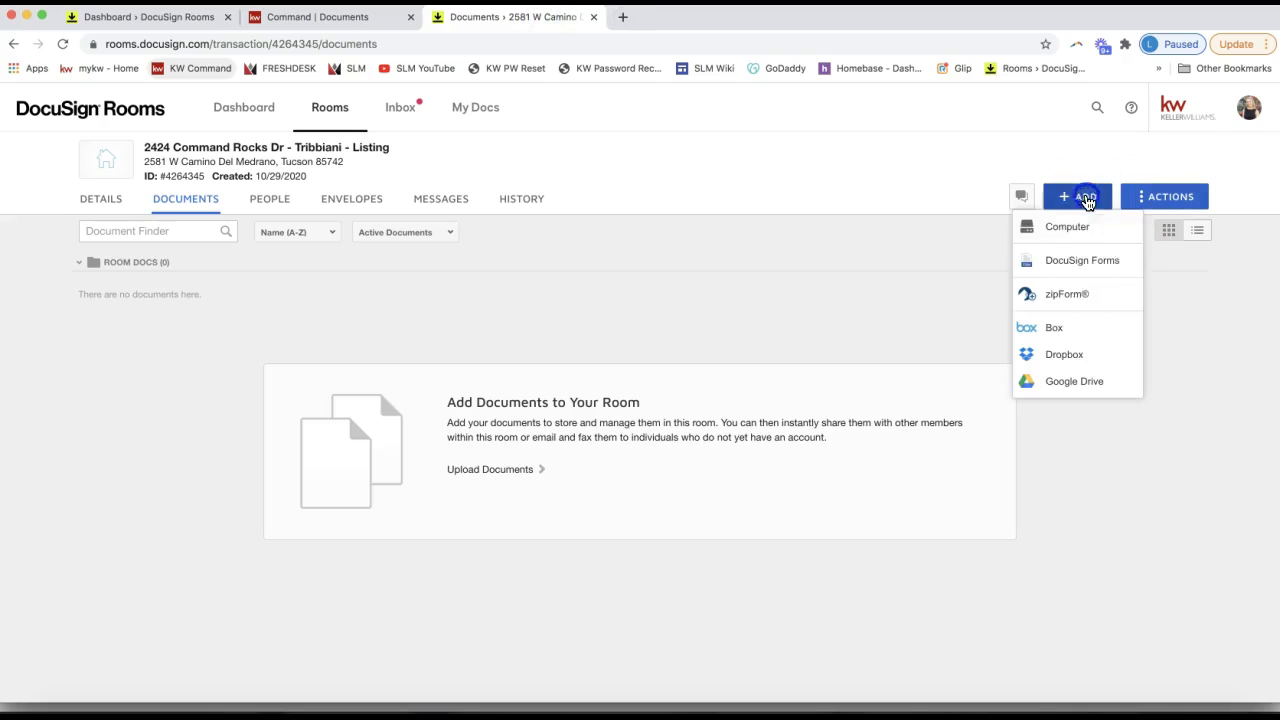
{"action": "left_click", "coordinate": [1080, 264]}
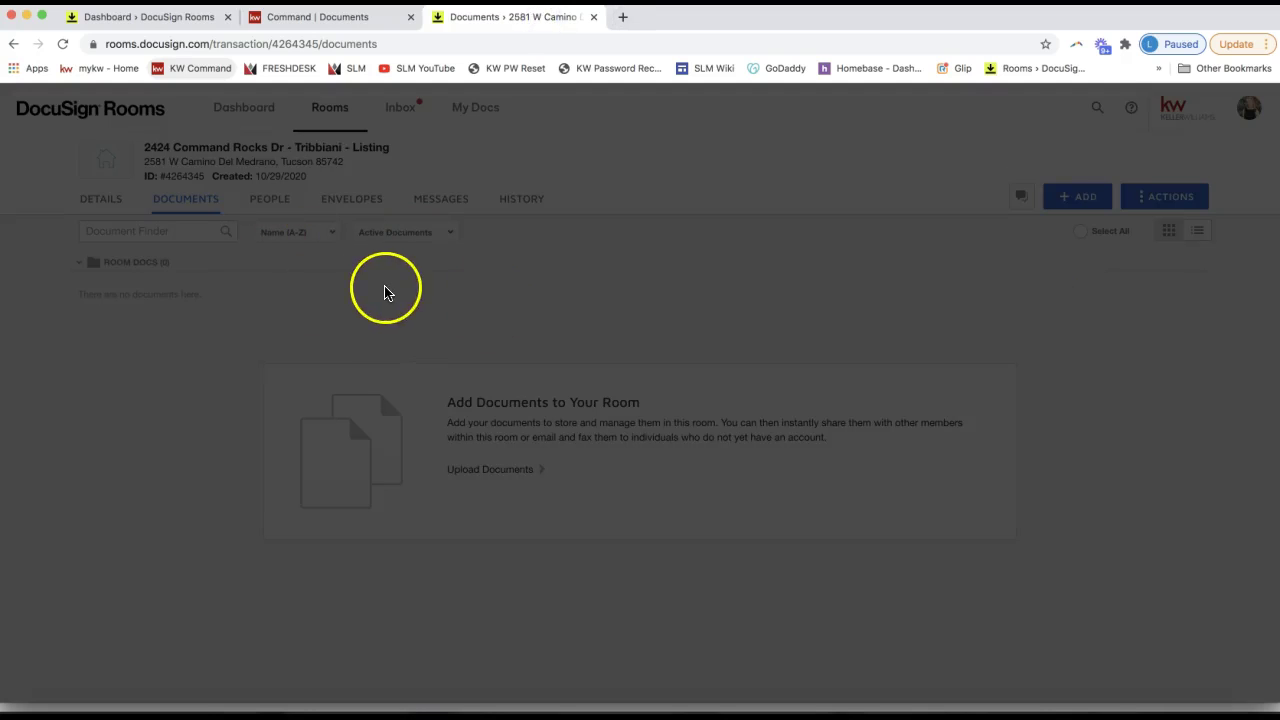
{"action": "left_click", "coordinate": [790, 293]}
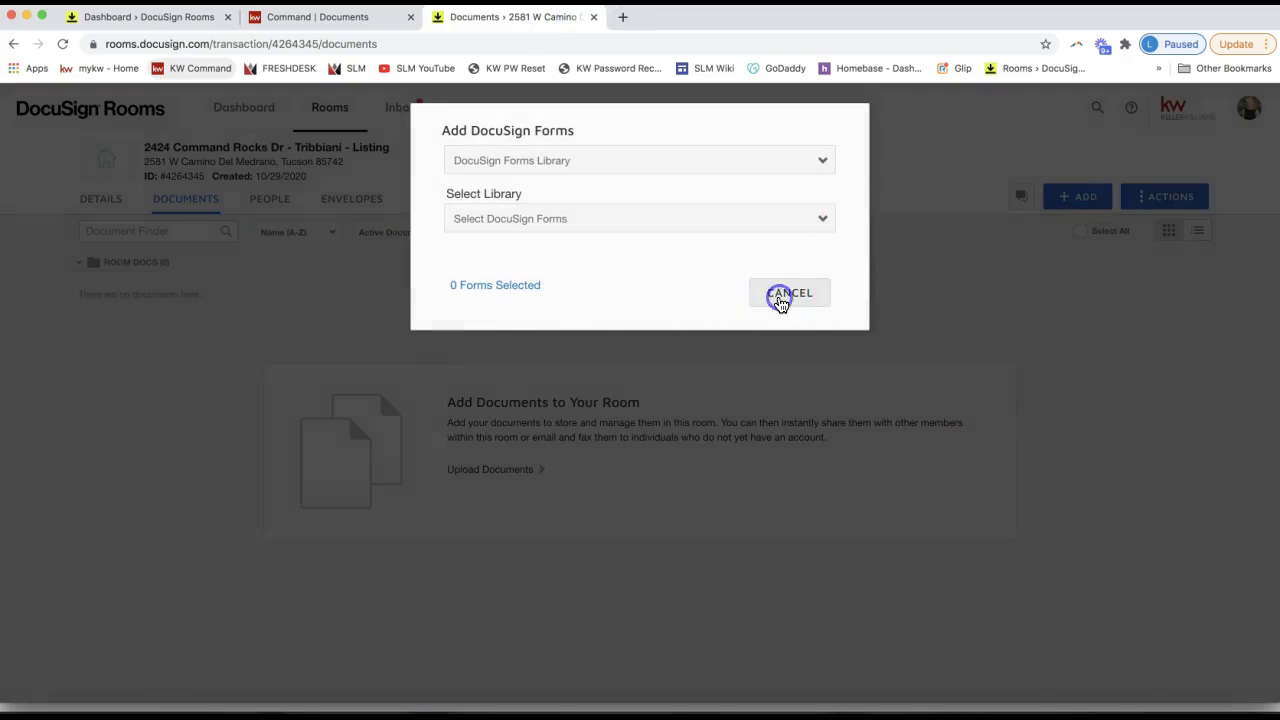
{"action": "left_click", "coordinate": [1078, 196]}
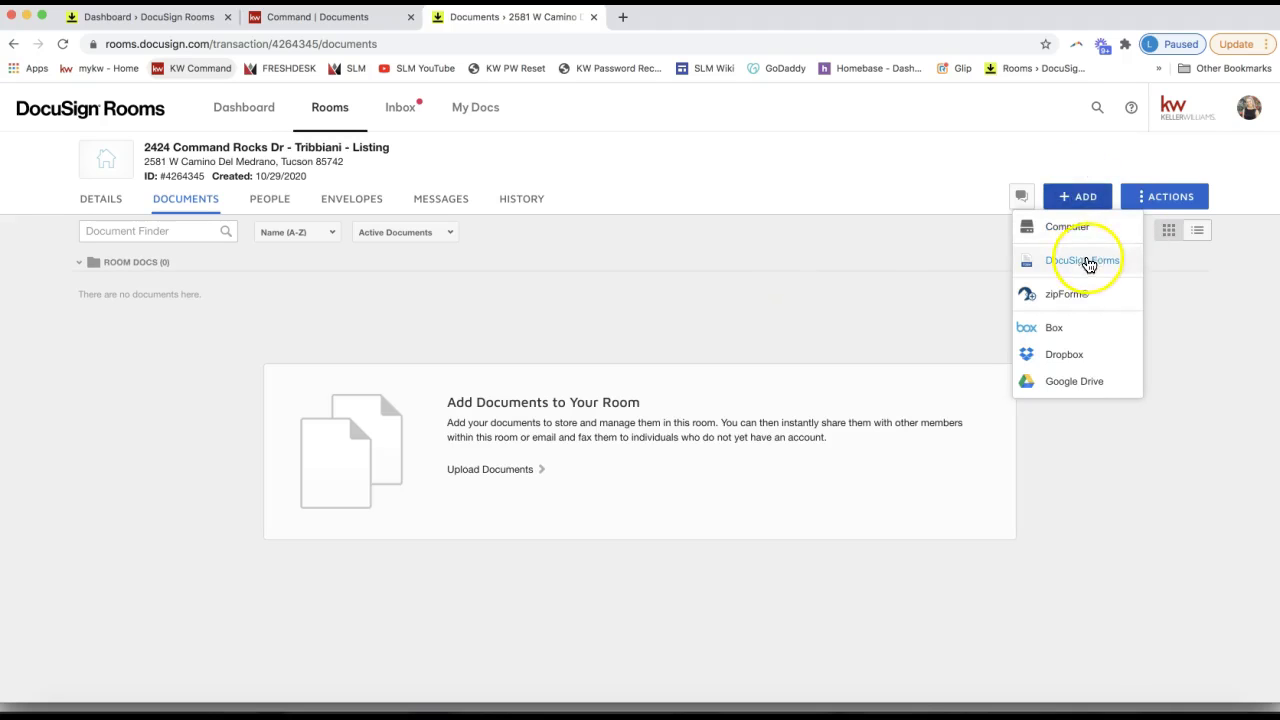
{"action": "left_click", "coordinate": [1075, 228]}
{"action": "left_click", "coordinate": [343, 180]}
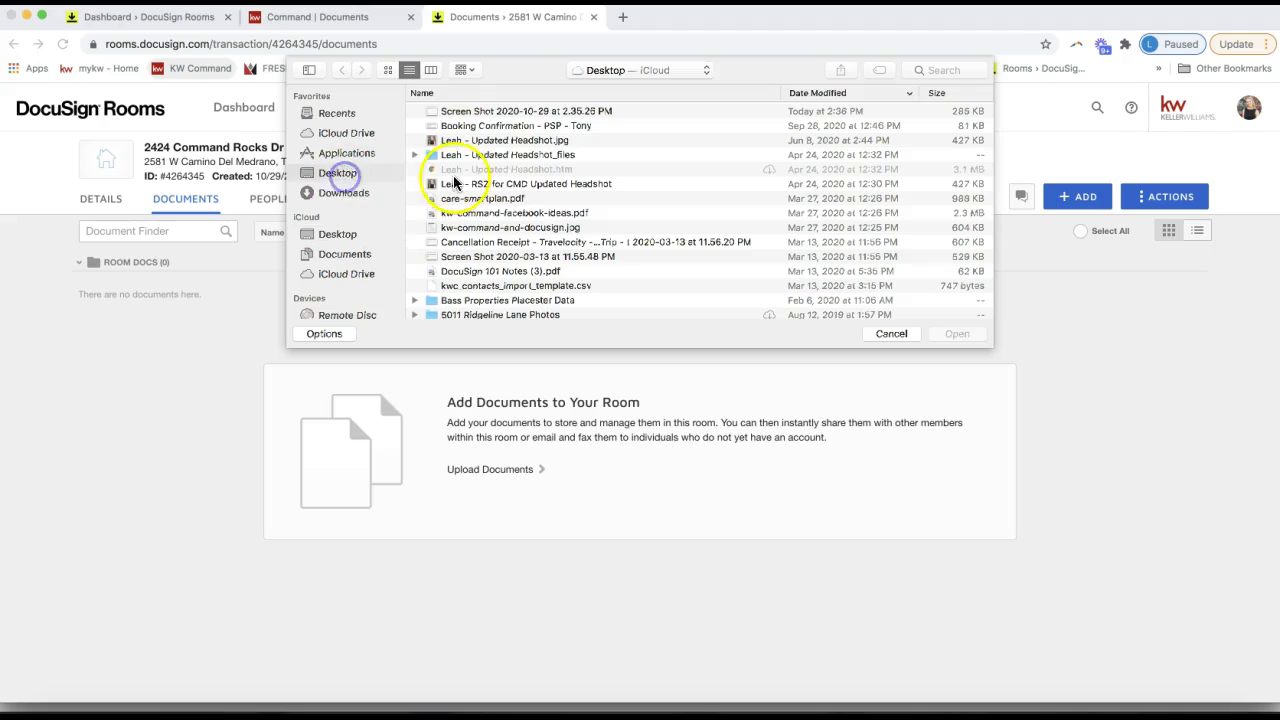
{"action": "scroll", "coordinate": [465, 195], "scroll_direction": "down", "scroll_amount": 10}
{"action": "scroll", "coordinate": [465, 195], "scroll_direction": "down", "scroll_amount": 5}
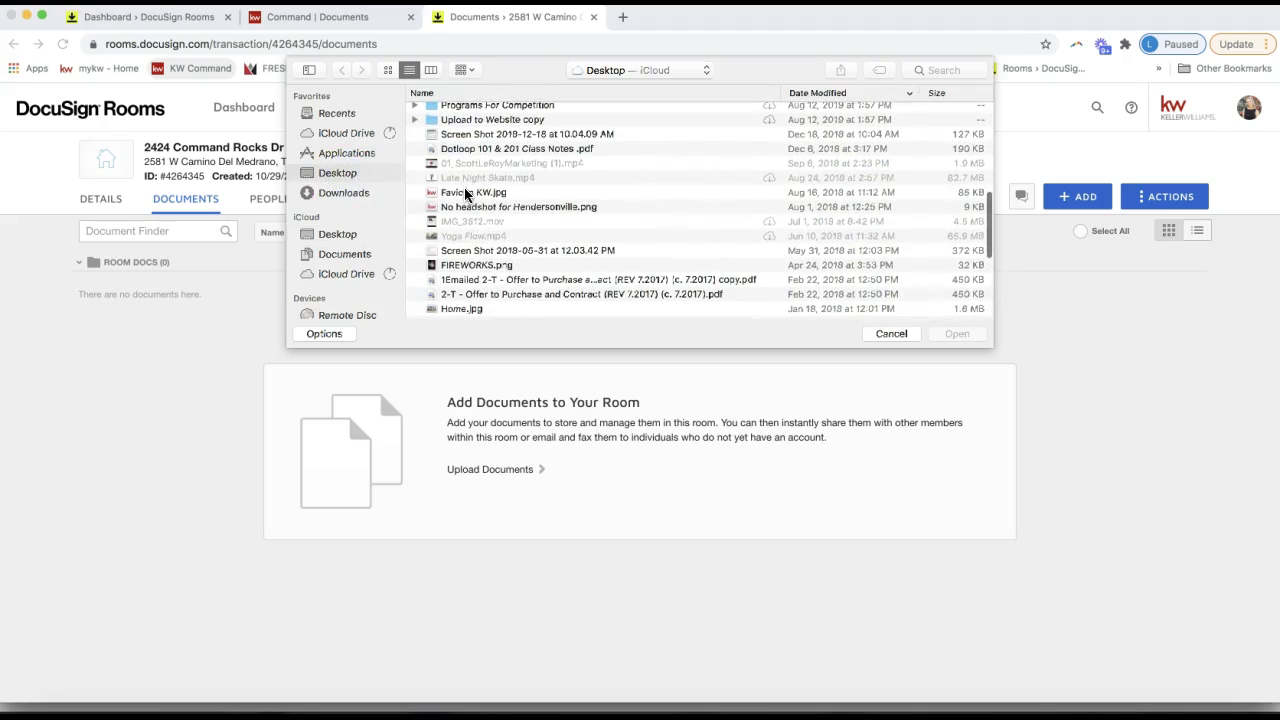
{"action": "double_click", "coordinate": [498, 292]}
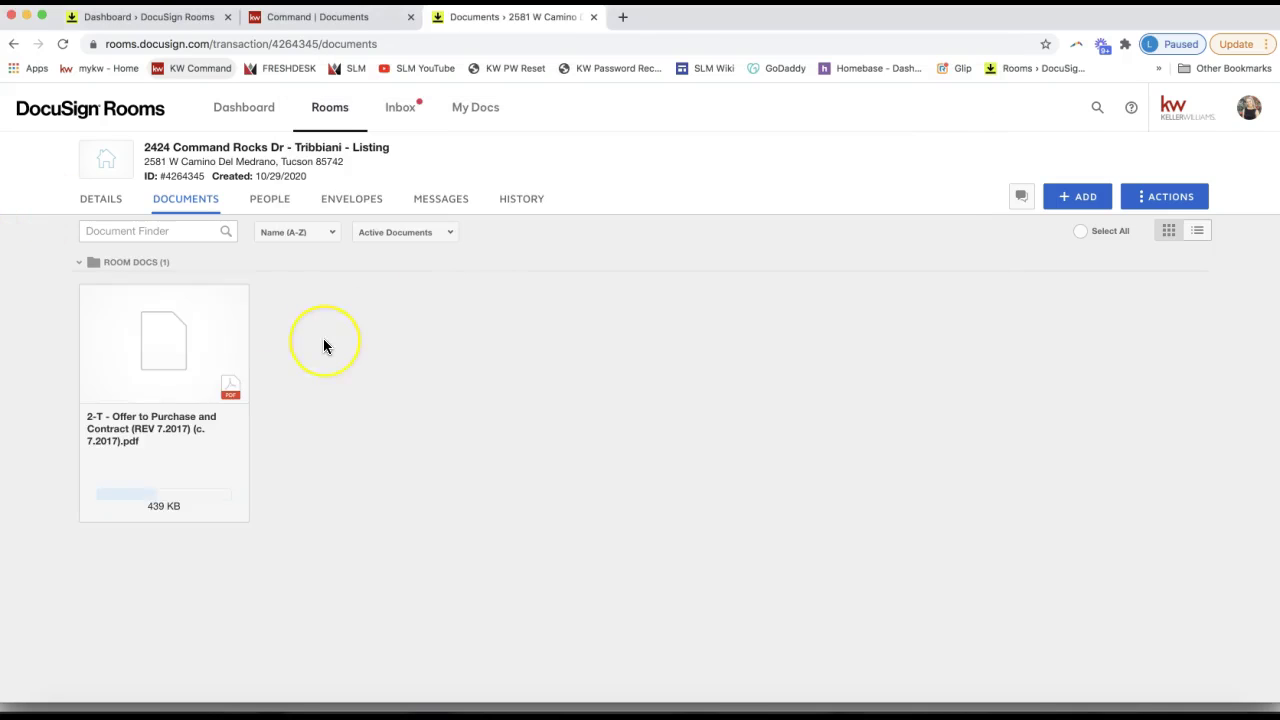
Back in KW Command, keep the NC - Listing/Sale Checklist selected and view its Listed items
{"action": "left_click", "coordinate": [364, 20]}
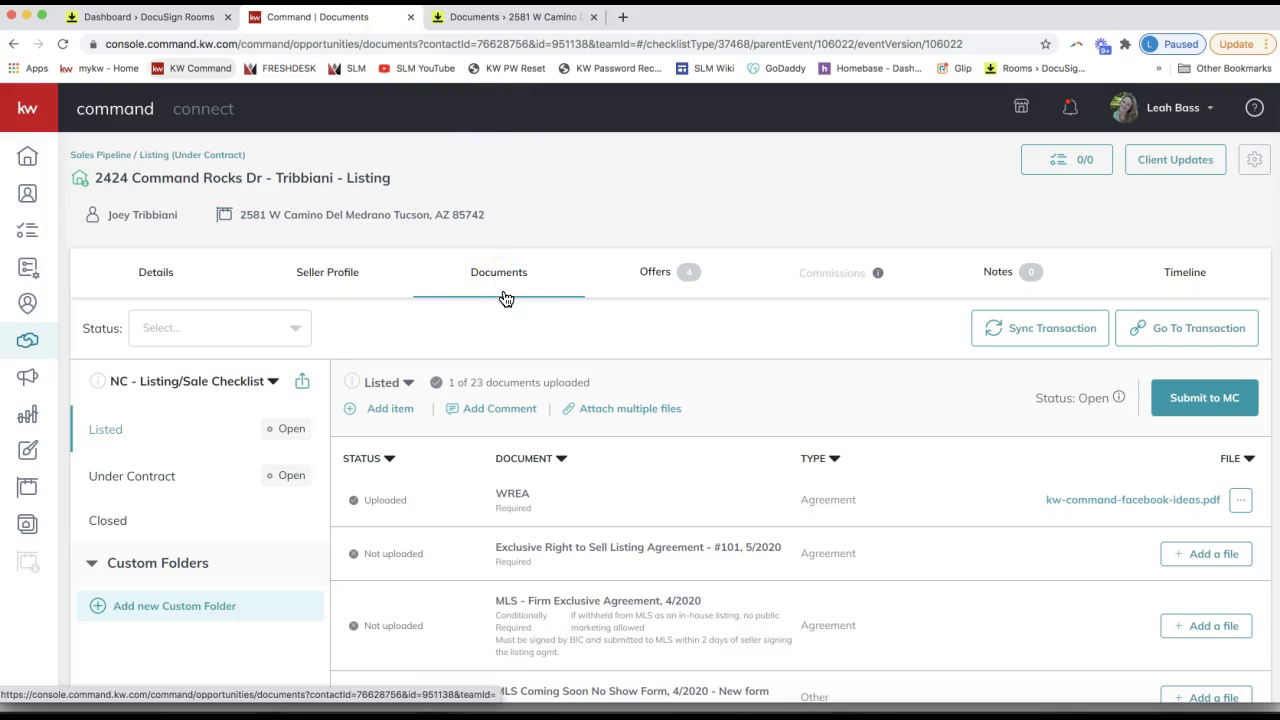
{"action": "left_click", "coordinate": [599, 540]}
{"action": "scroll", "coordinate": [598, 532], "scroll_direction": "down", "scroll_amount": 2}
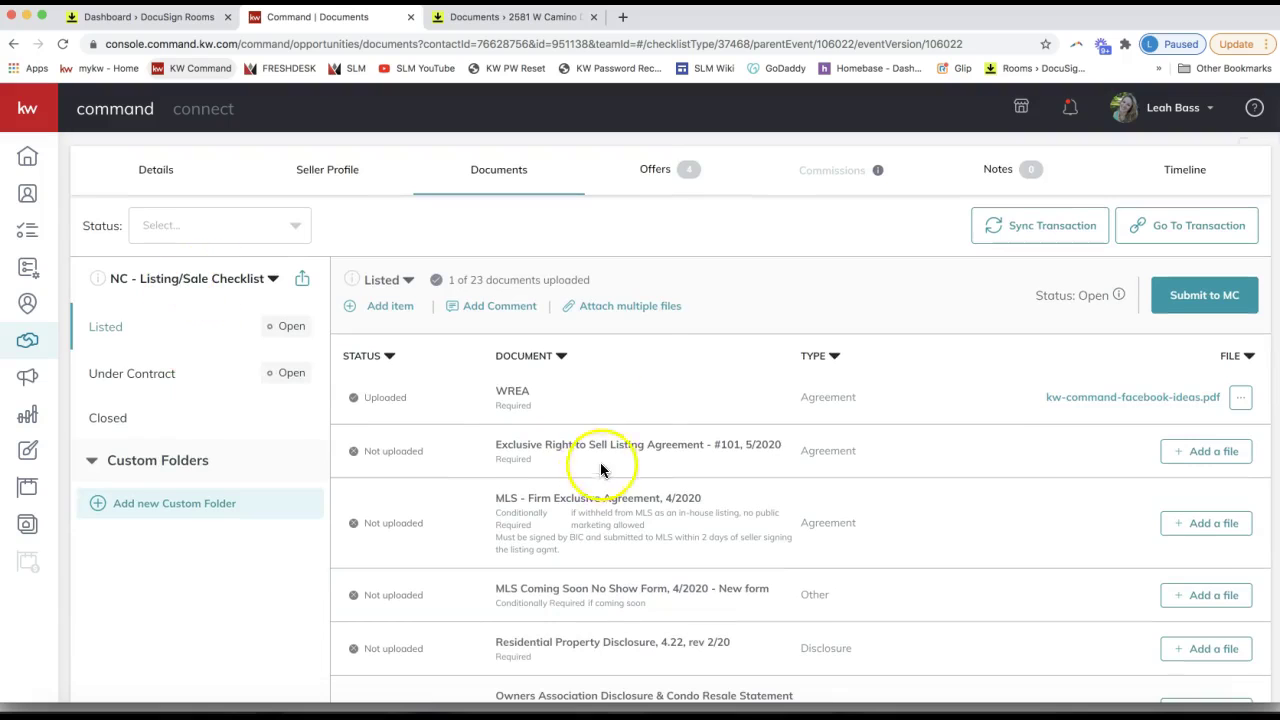
{"action": "scroll", "coordinate": [460, 445], "scroll_direction": "up", "scroll_amount": 2}
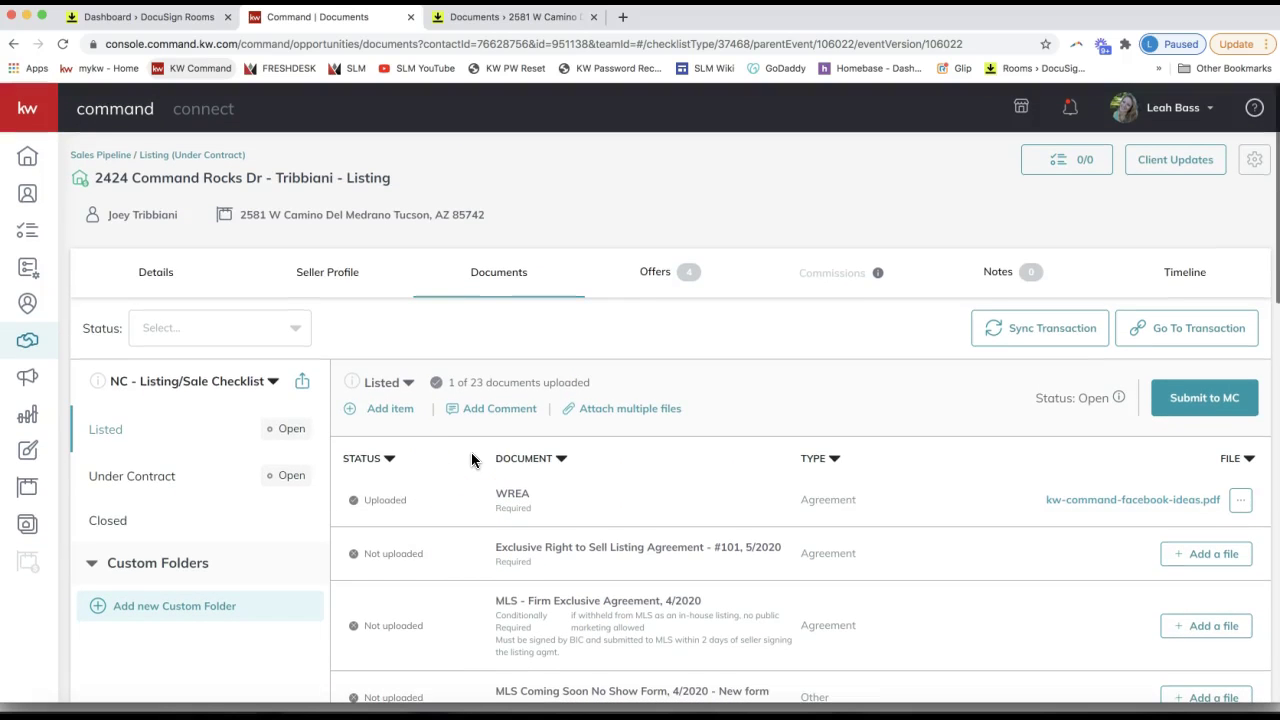
{"action": "left_click", "coordinate": [164, 381]}
{"action": "left_click", "coordinate": [160, 395]}
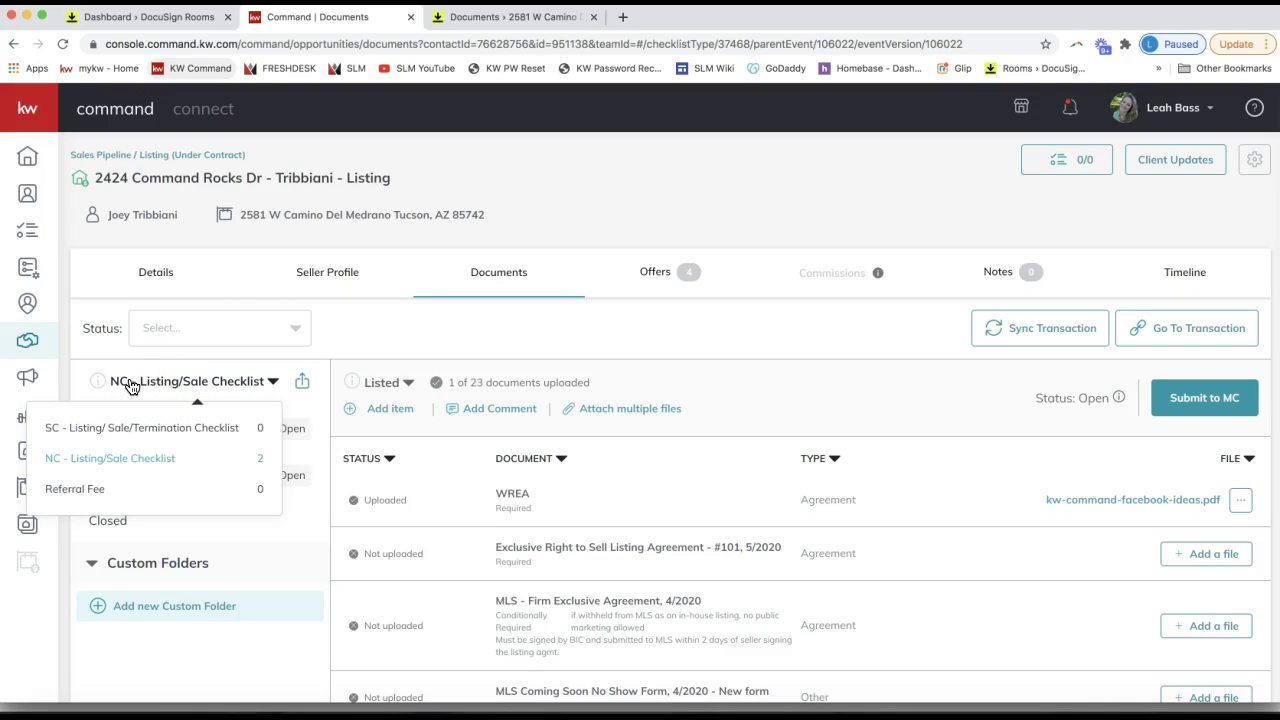
{"action": "left_click_drag", "start_coordinate": [105, 418], "coordinate": [116, 452]}
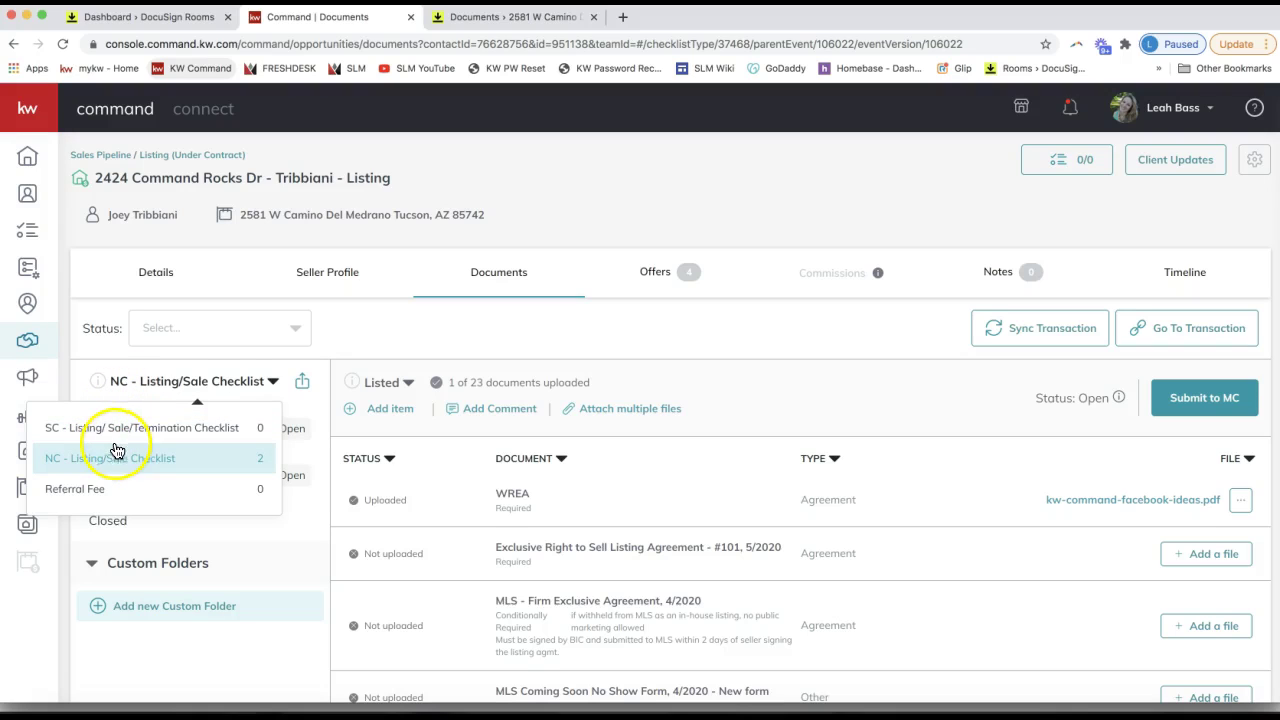
{"action": "left_click", "coordinate": [275, 386]}
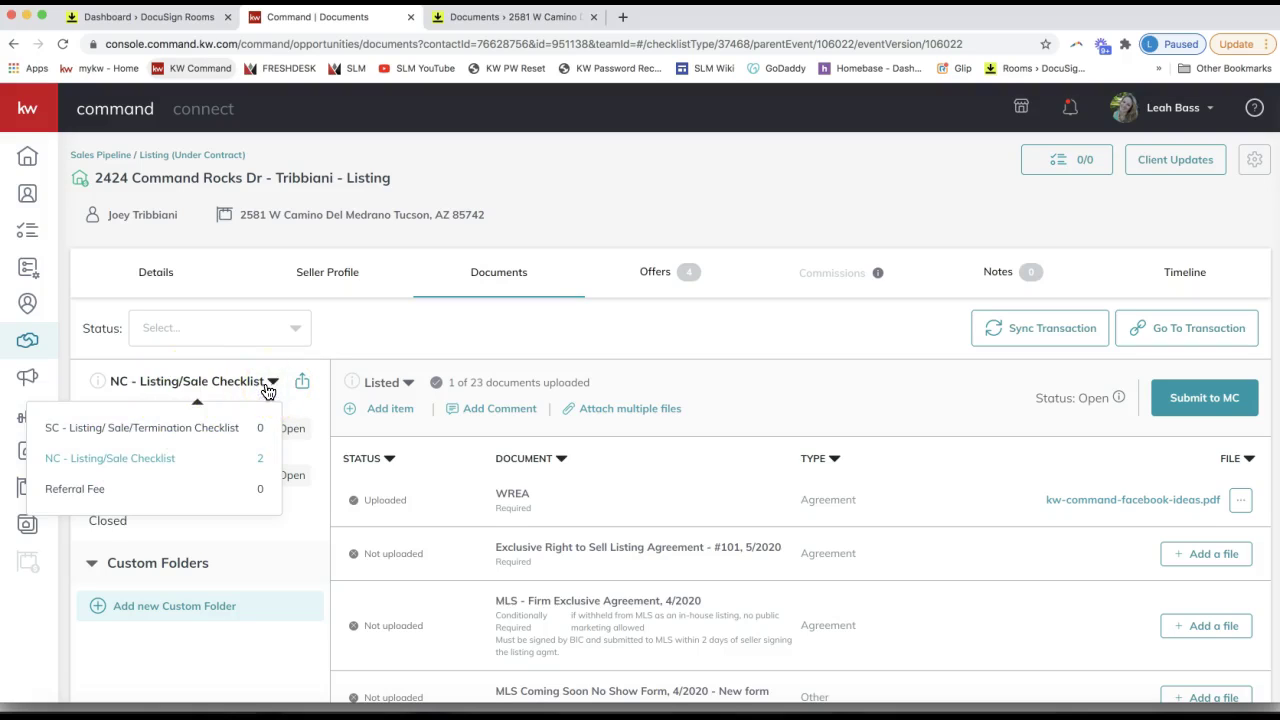
{"action": "left_click", "coordinate": [157, 473]}
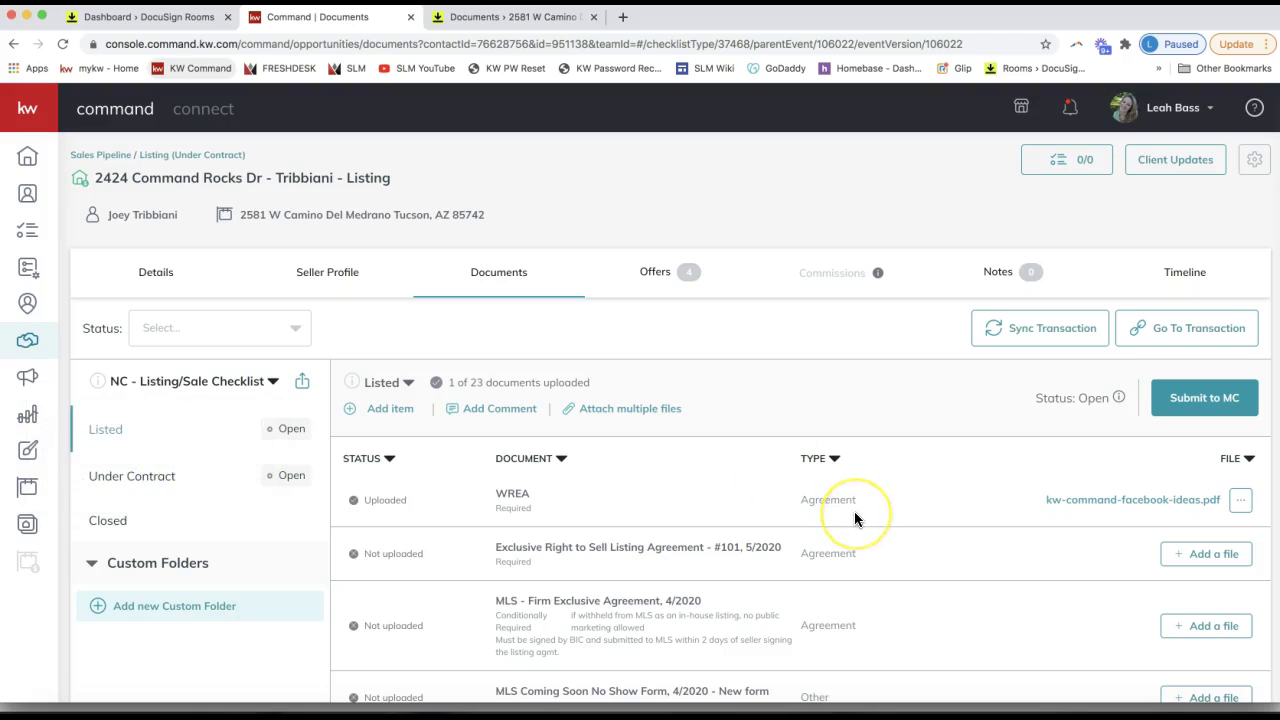
{"action": "scroll", "coordinate": [855, 514], "scroll_direction": "down", "scroll_amount": 3}
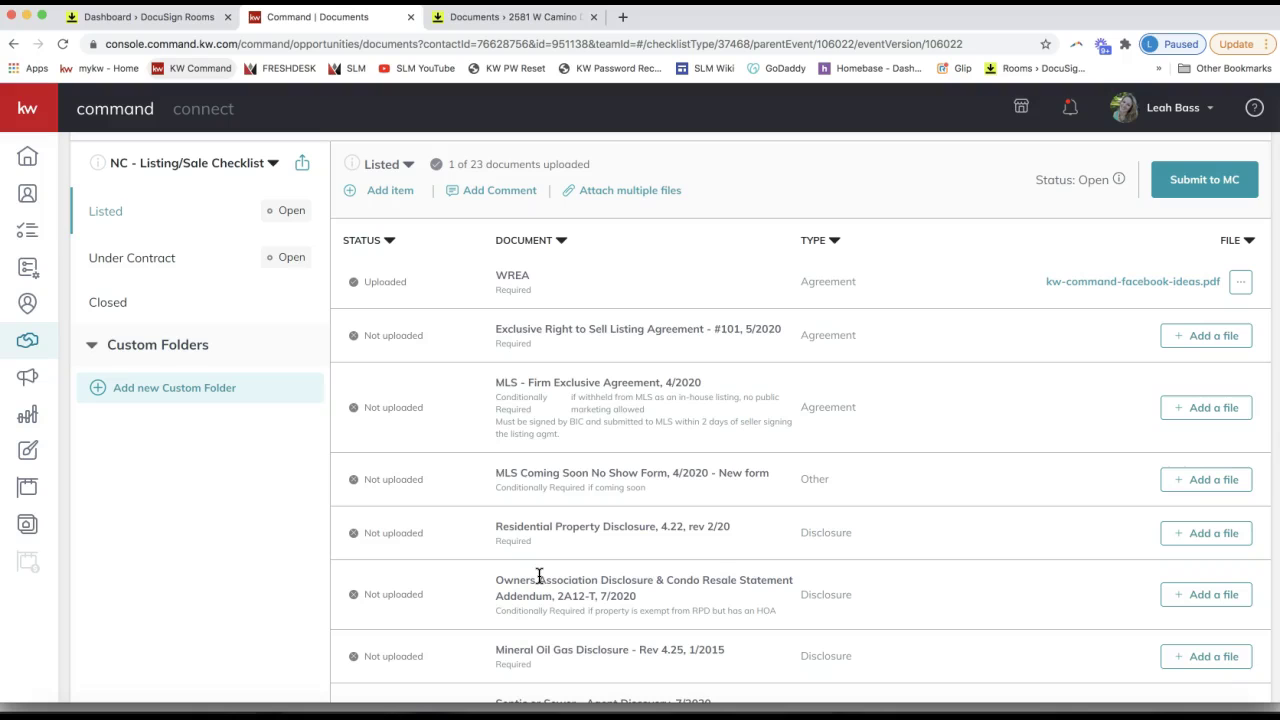
Move between the Listed and Closed stages, then settle on Under Contract (1 of 19 uploaded)
{"action": "scroll", "coordinate": [165, 409], "scroll_direction": "up", "scroll_amount": 4}
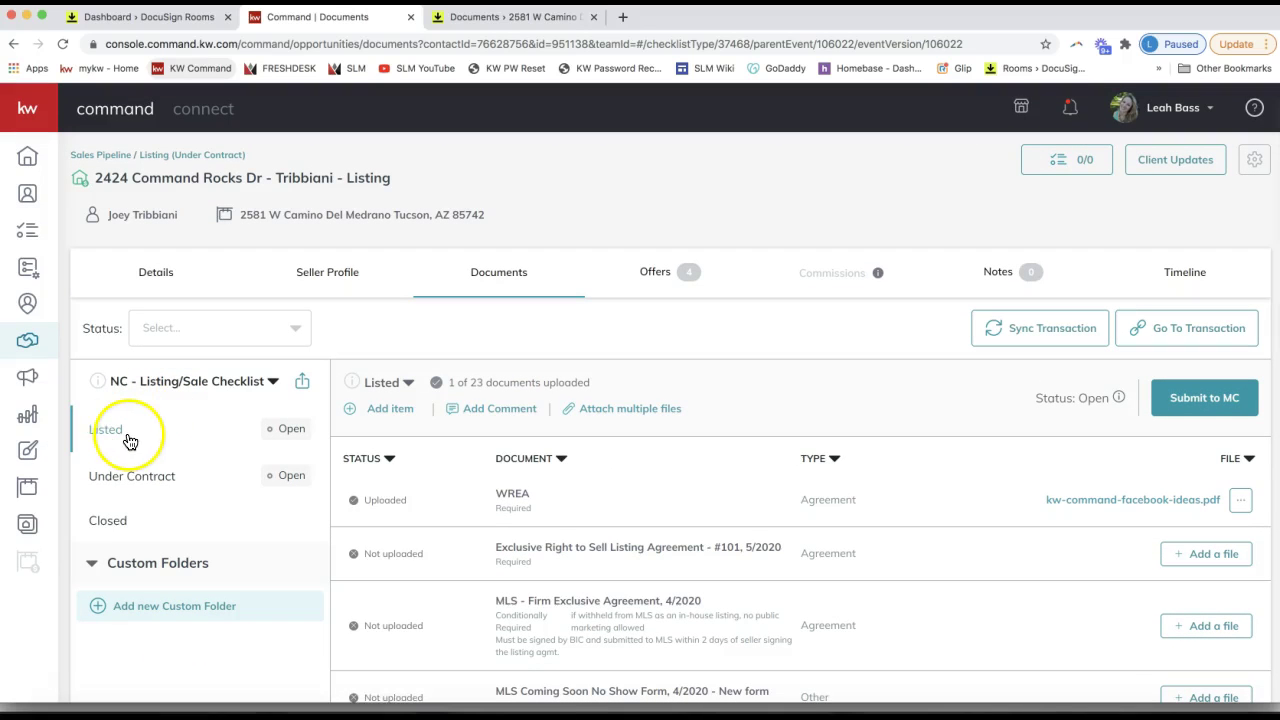
{"action": "left_click", "coordinate": [105, 440]}
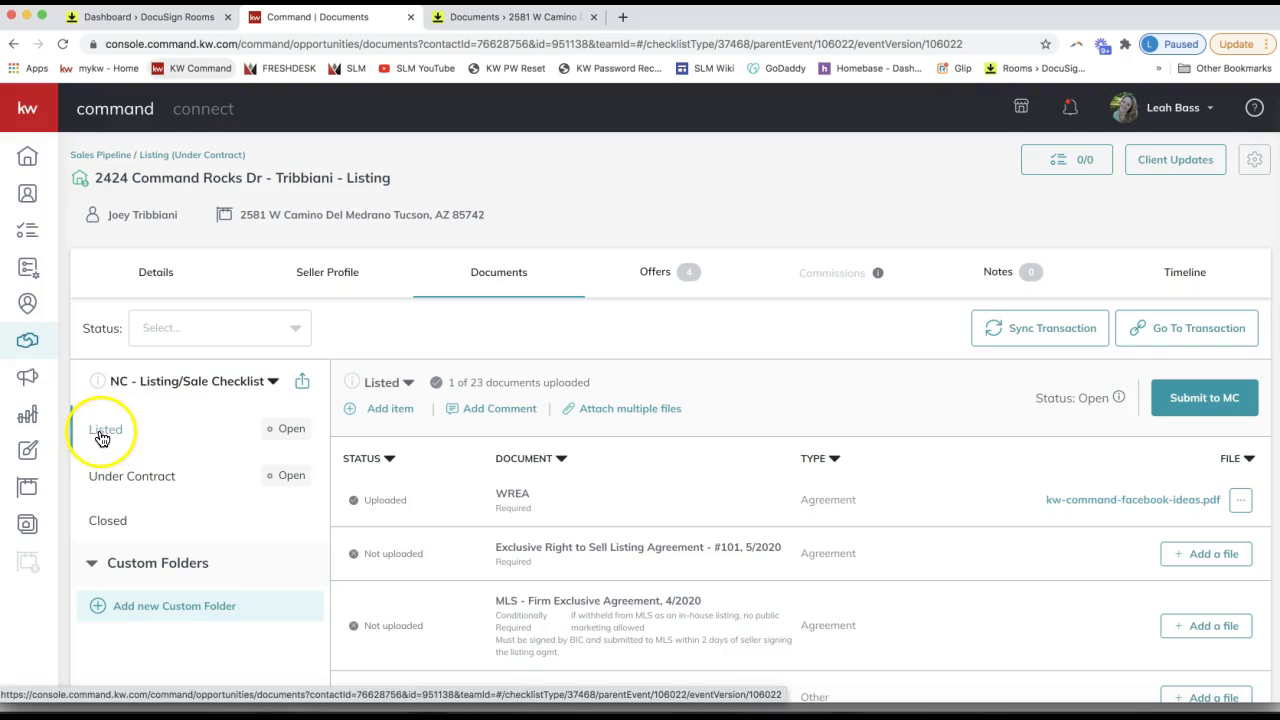
{"action": "left_click", "coordinate": [111, 486]}
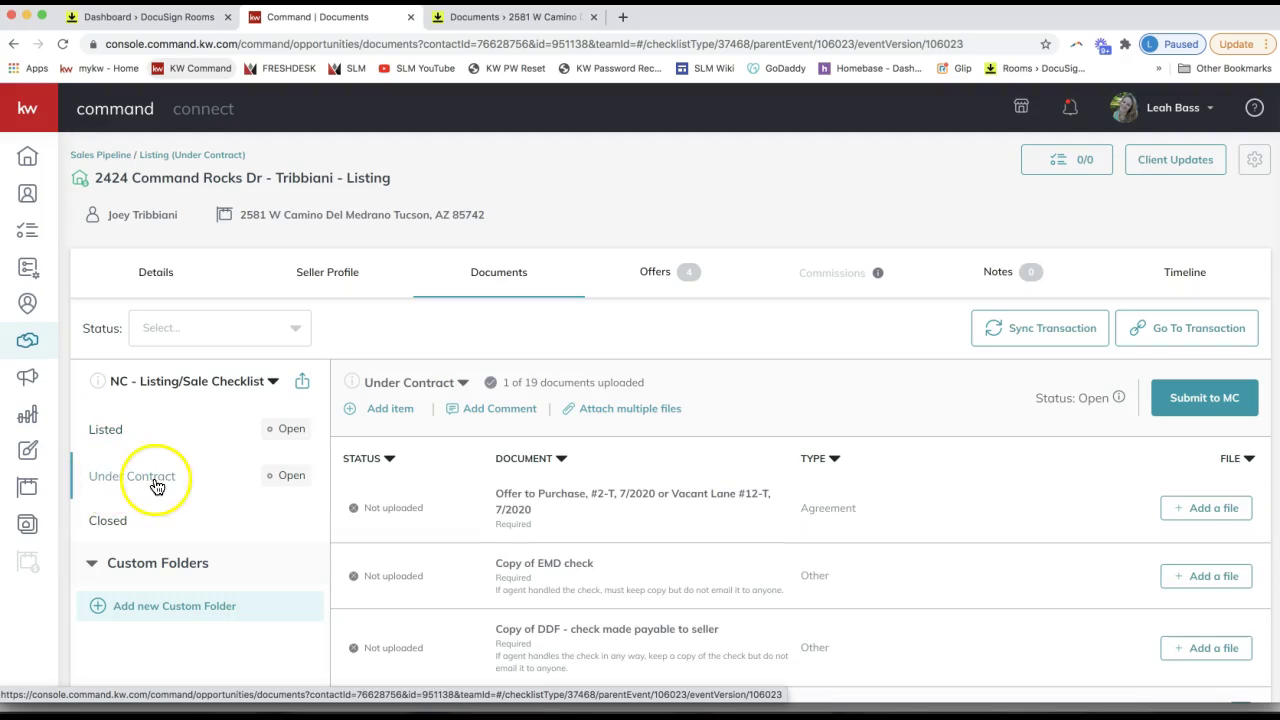
{"action": "left_click", "coordinate": [117, 522]}
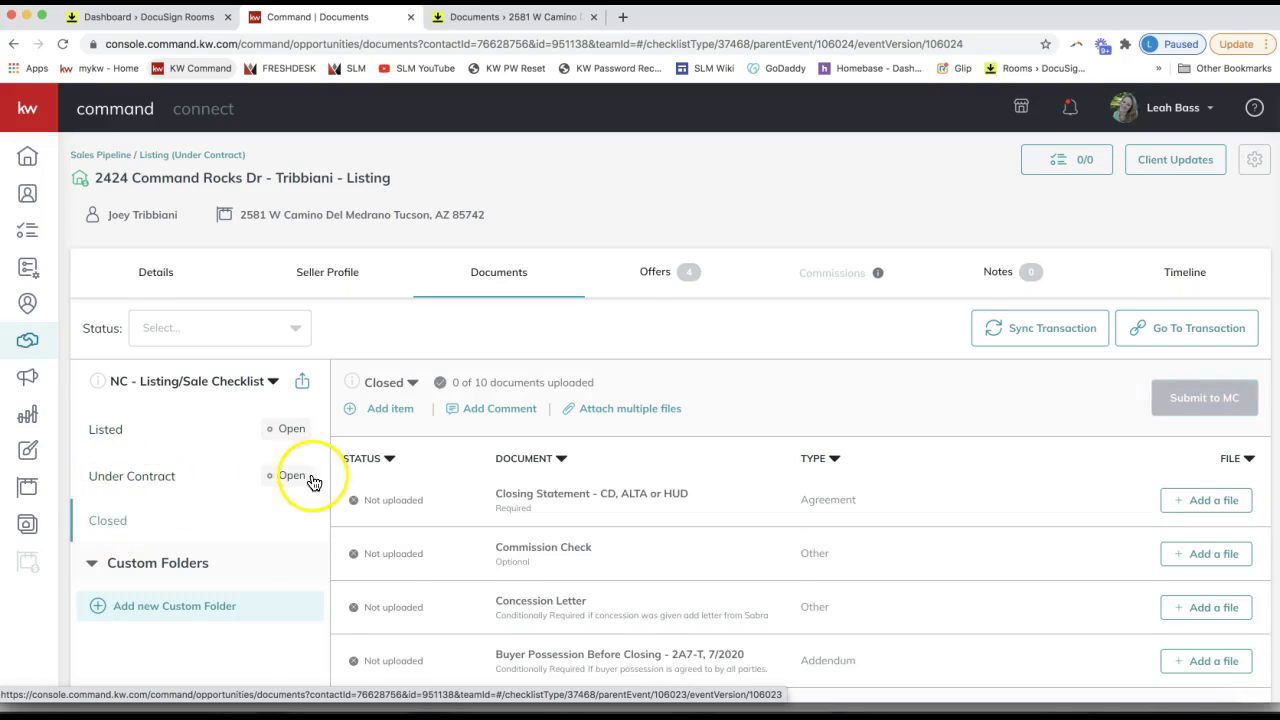
{"action": "scroll", "coordinate": [305, 480], "scroll_direction": "down", "scroll_amount": 2}
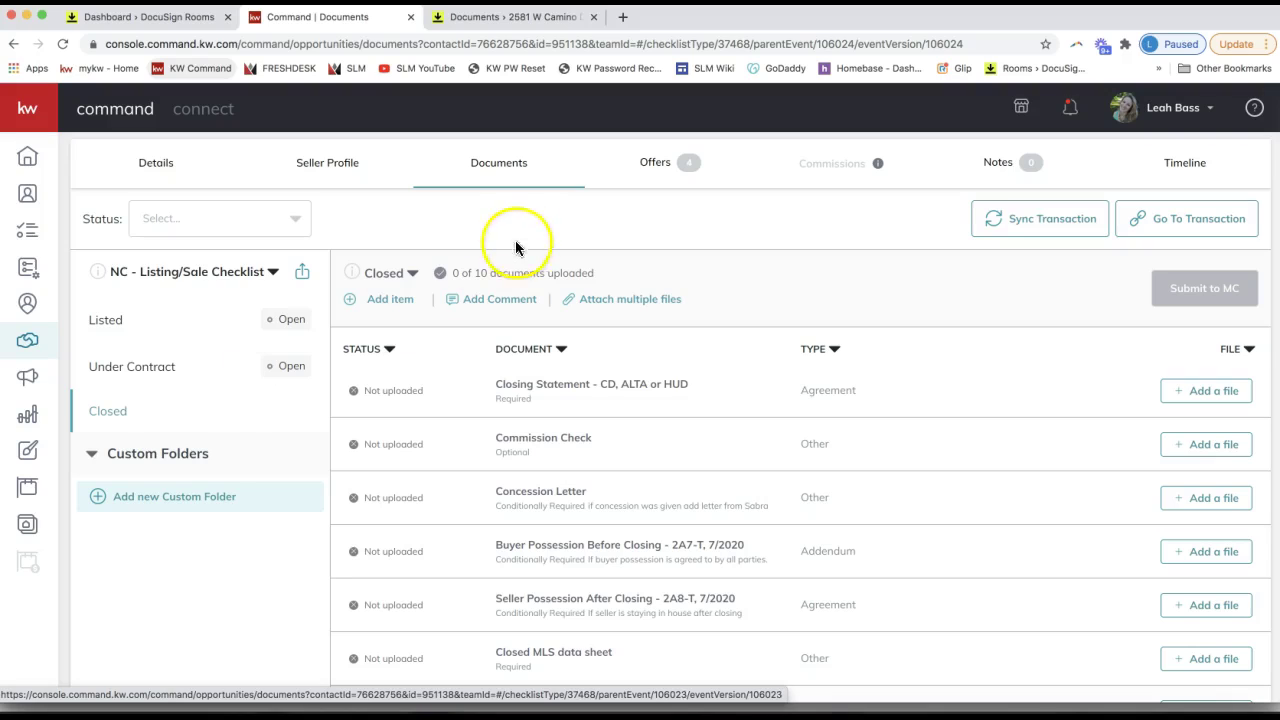
{"action": "left_click", "coordinate": [408, 268]}
{"action": "left_click", "coordinate": [410, 207]}
{"action": "left_click", "coordinate": [147, 397]}
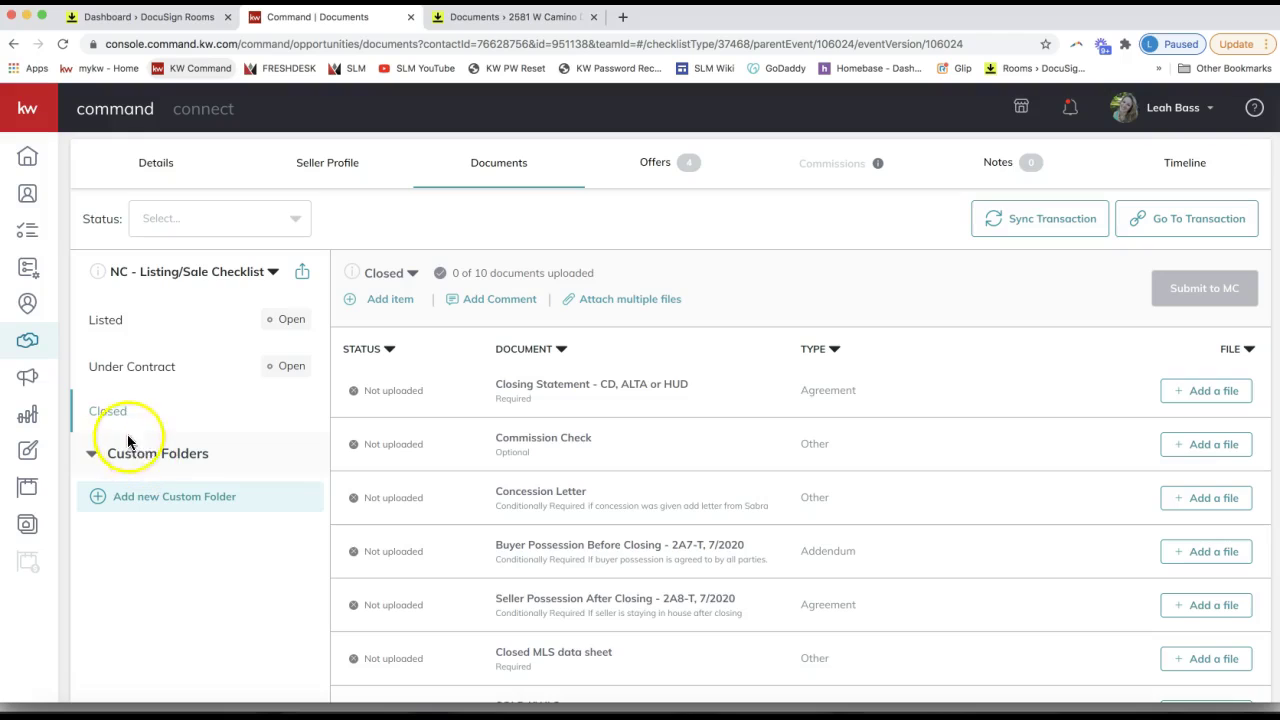
{"action": "left_click", "coordinate": [122, 365]}
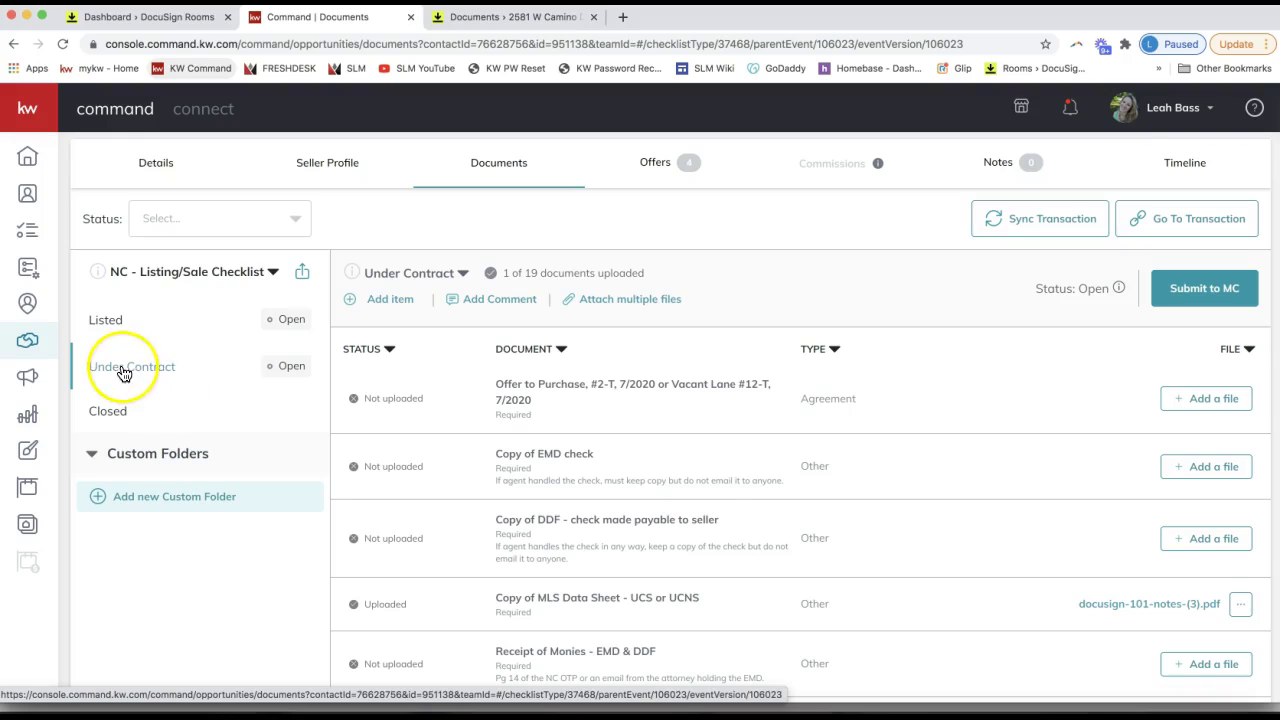
{"action": "scroll", "coordinate": [866, 460], "scroll_direction": "down", "scroll_amount": 1}
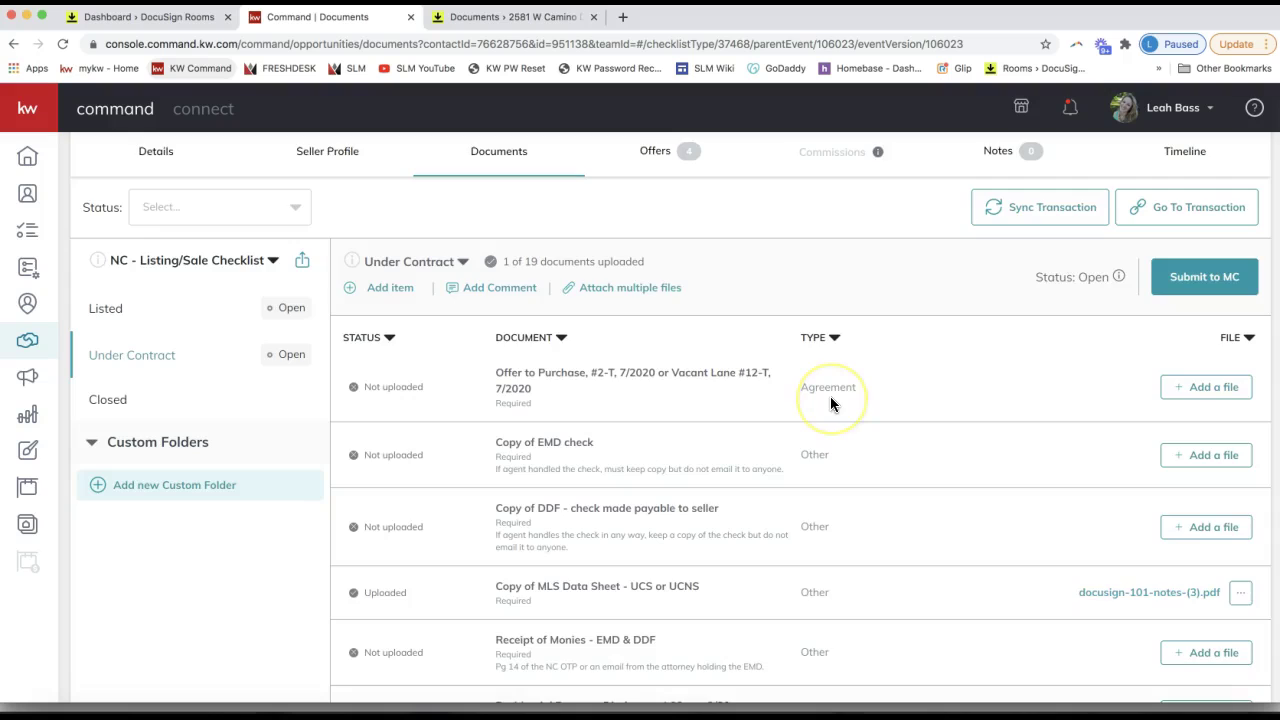
{"action": "scroll", "coordinate": [830, 404], "scroll_direction": "up", "scroll_amount": 3}
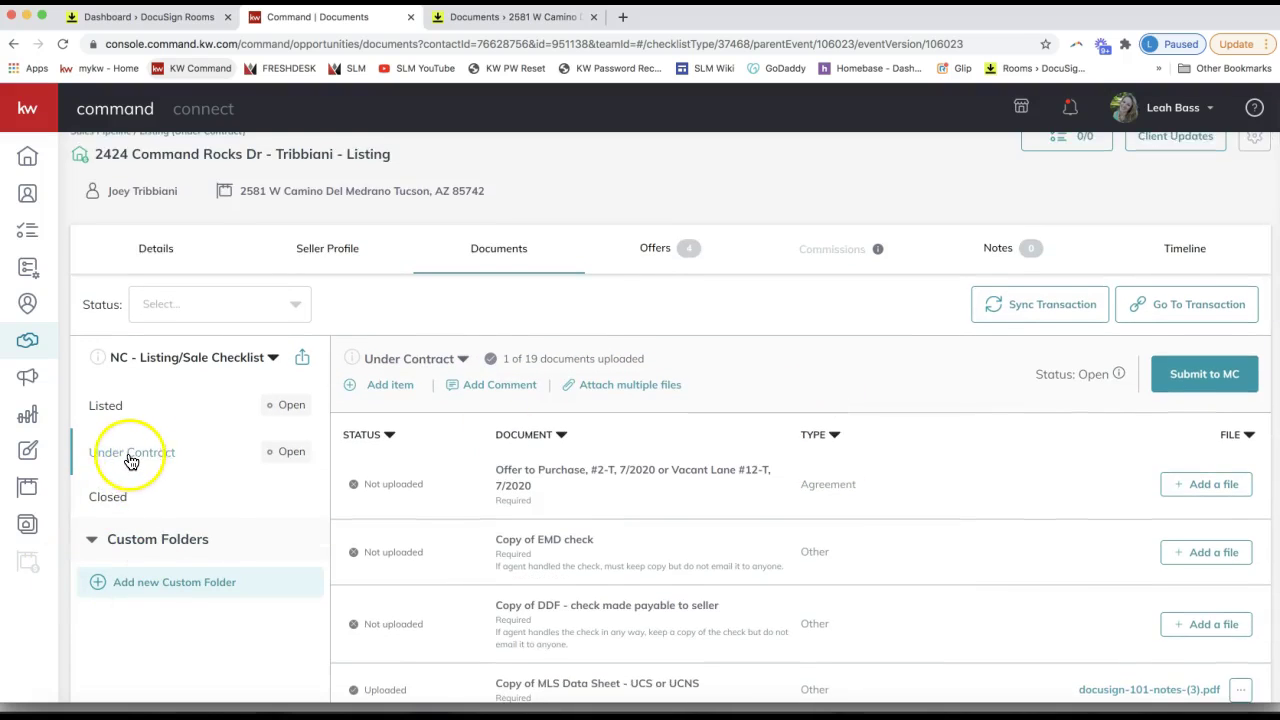
Bring up the Attach files dialog listing the Under Contract documents in Manual mode
{"action": "left_click", "coordinate": [140, 462]}
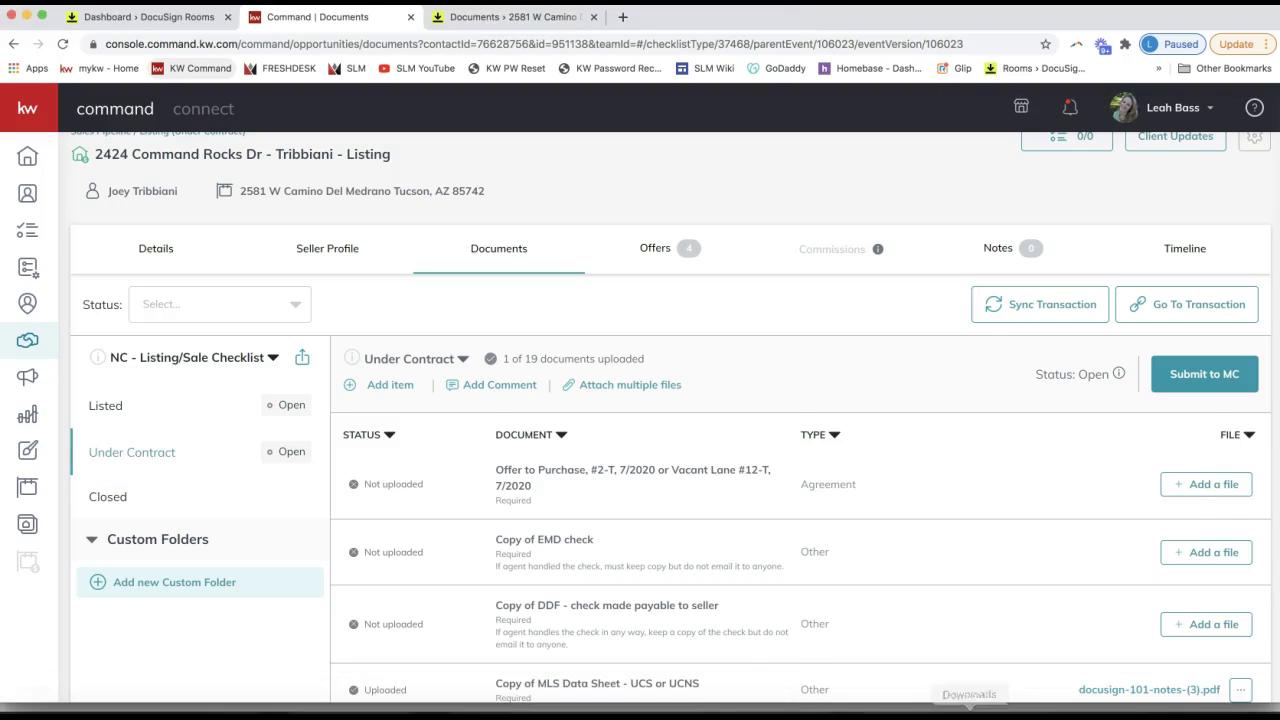
{"action": "left_click", "coordinate": [1209, 496]}
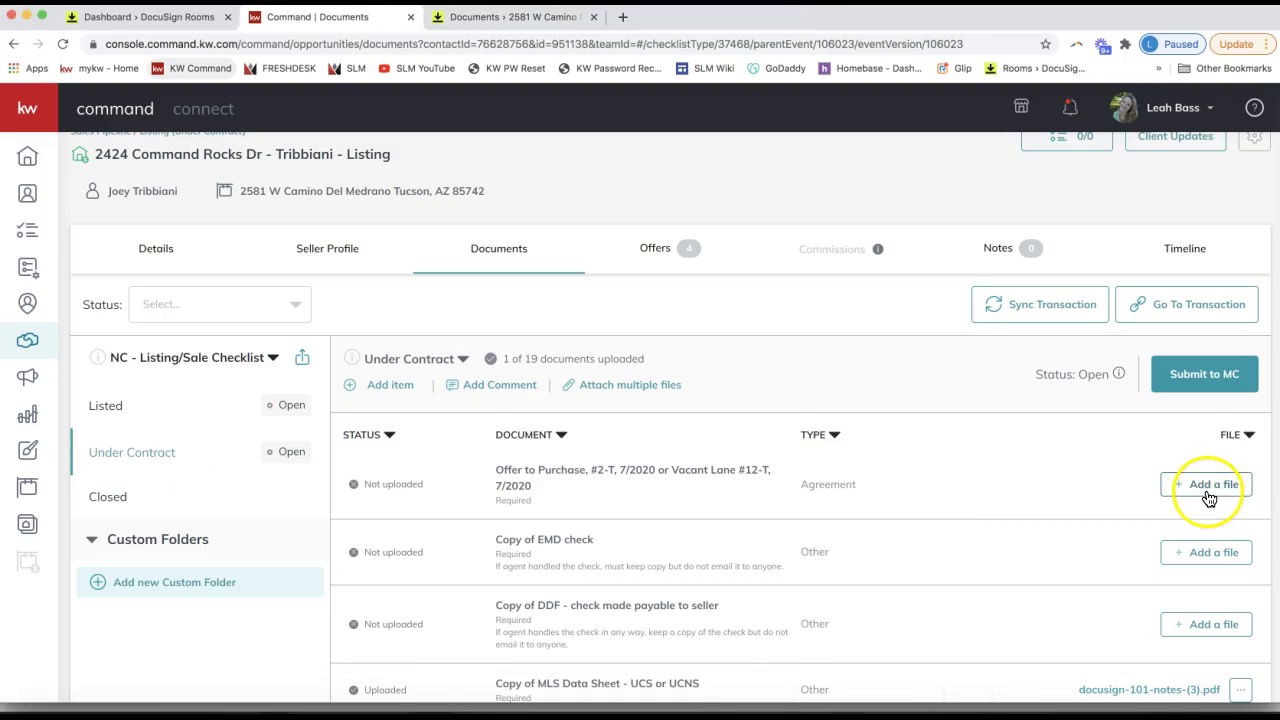
{"action": "left_click", "coordinate": [610, 394]}
{"action": "left_click", "coordinate": [617, 392]}
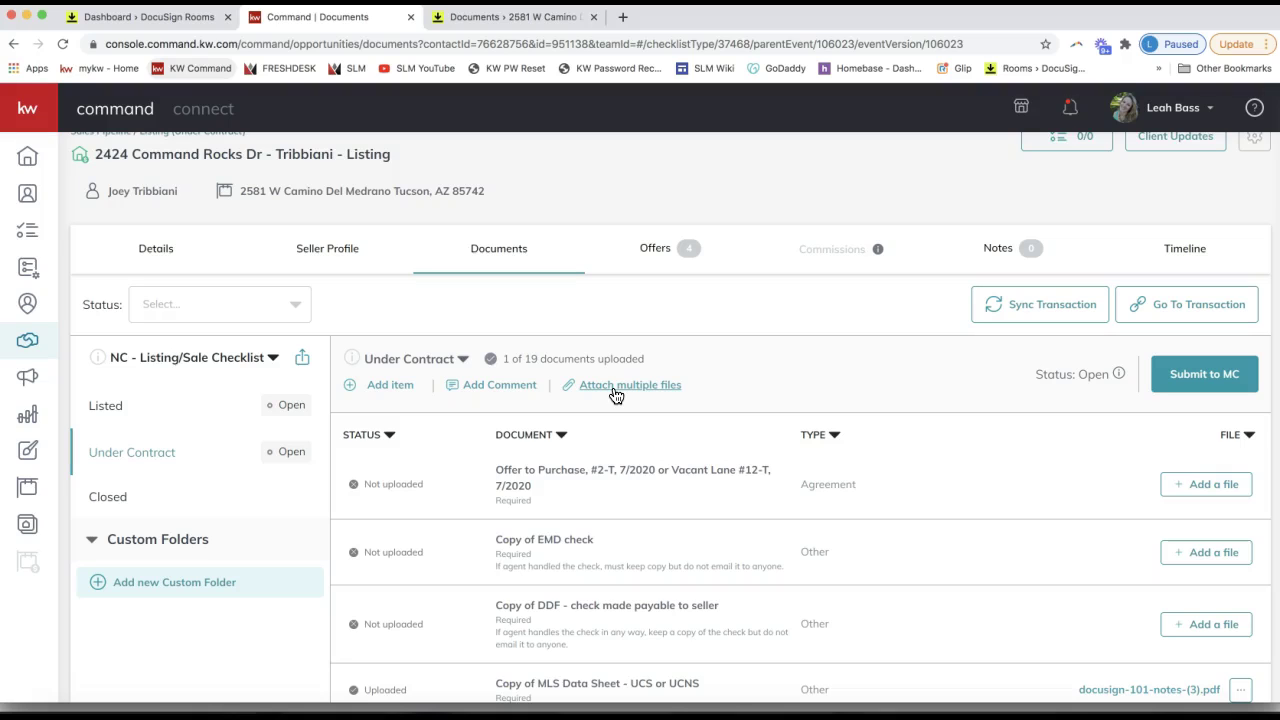
{"action": "left_click", "coordinate": [605, 392]}
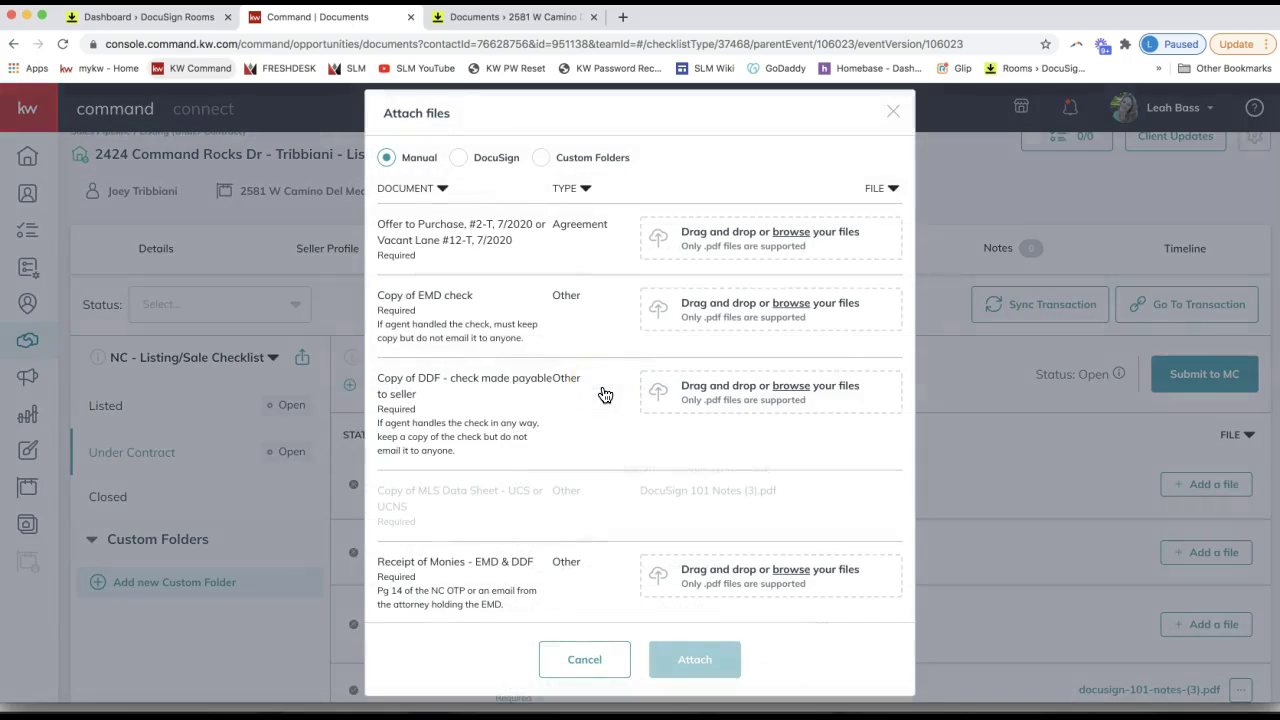
Abandon the computer file browser and switch the attachment source to DocuSign
{"action": "left_click", "coordinate": [698, 256]}
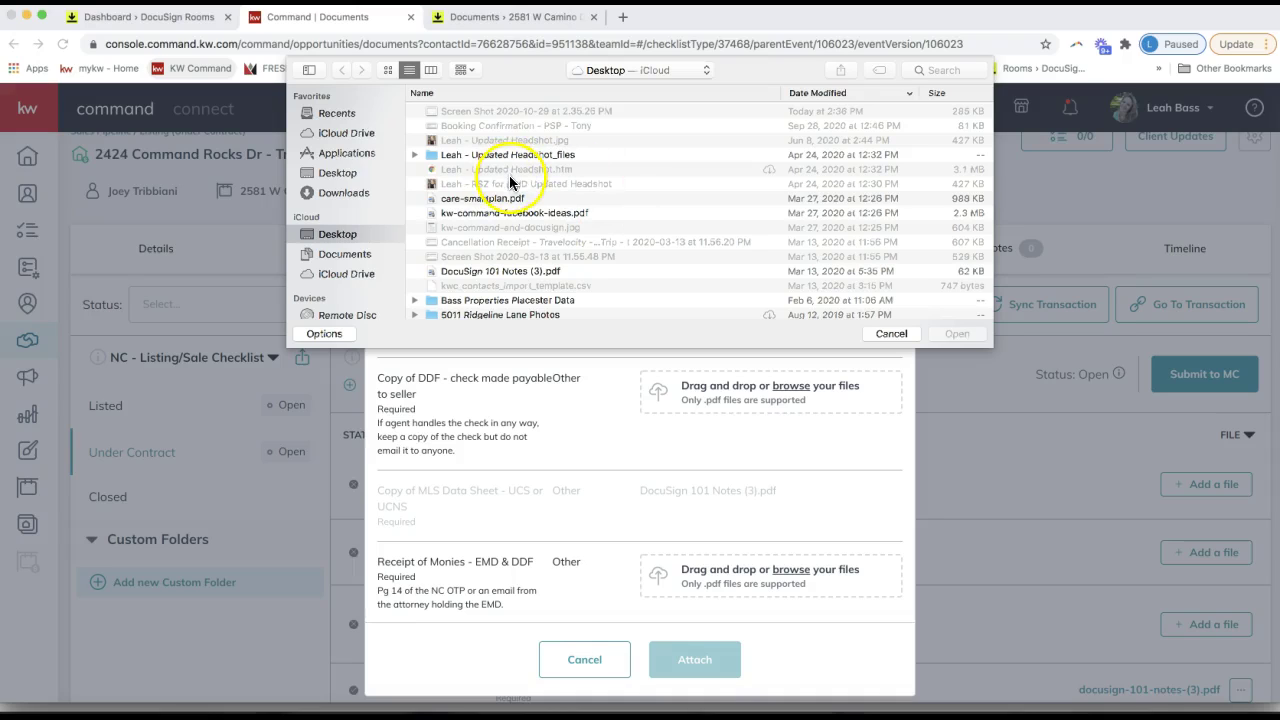
{"action": "scroll", "coordinate": [540, 240], "scroll_direction": "down", "scroll_amount": 3}
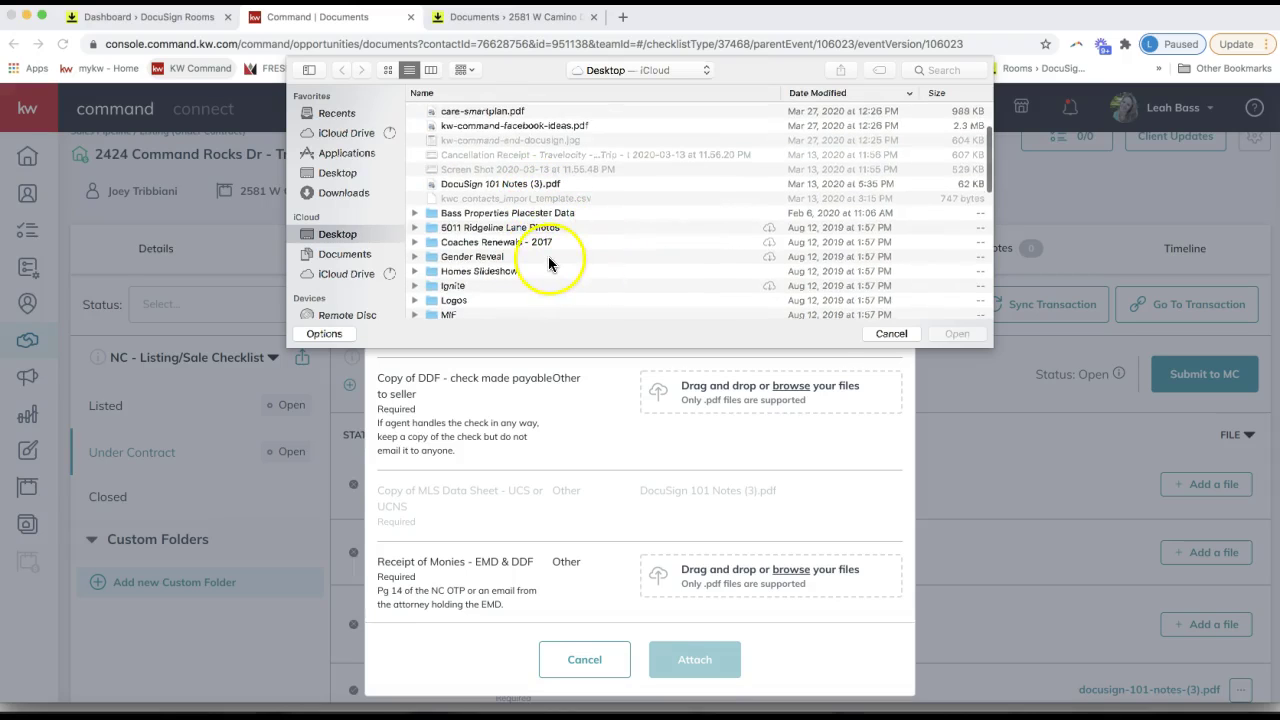
{"action": "left_click", "coordinate": [888, 334]}
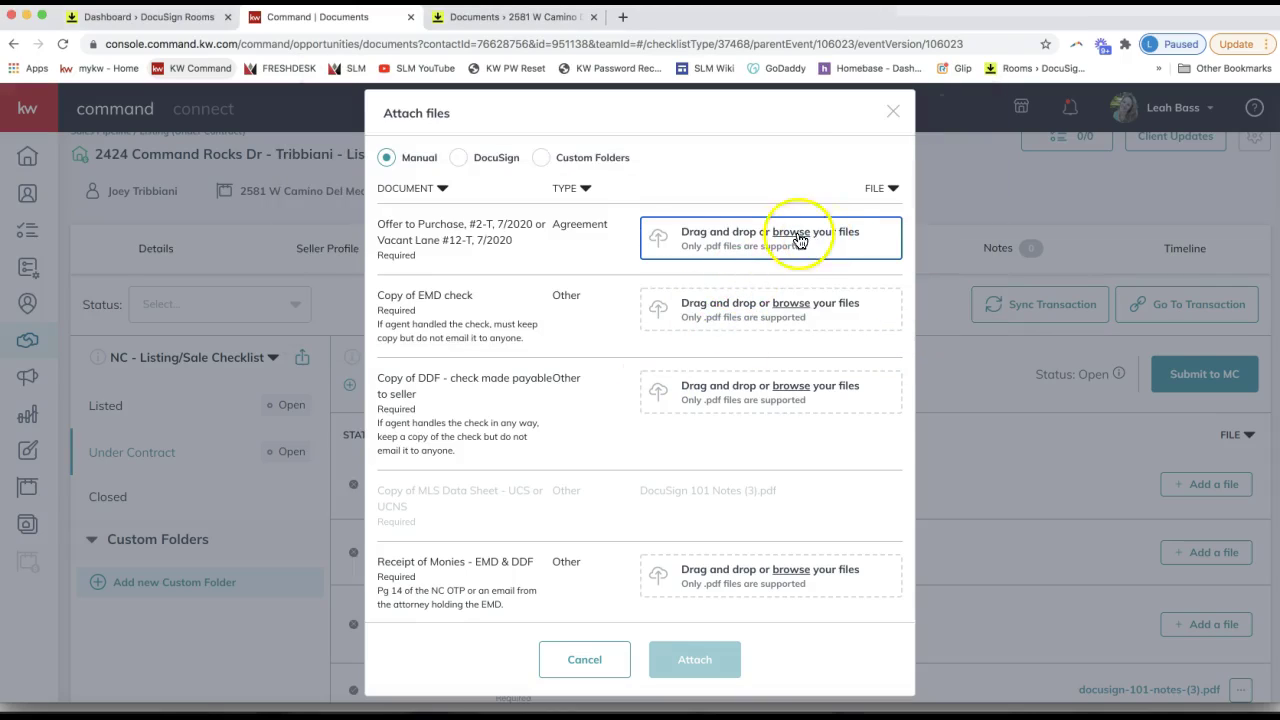
{"action": "left_click", "coordinate": [460, 160]}
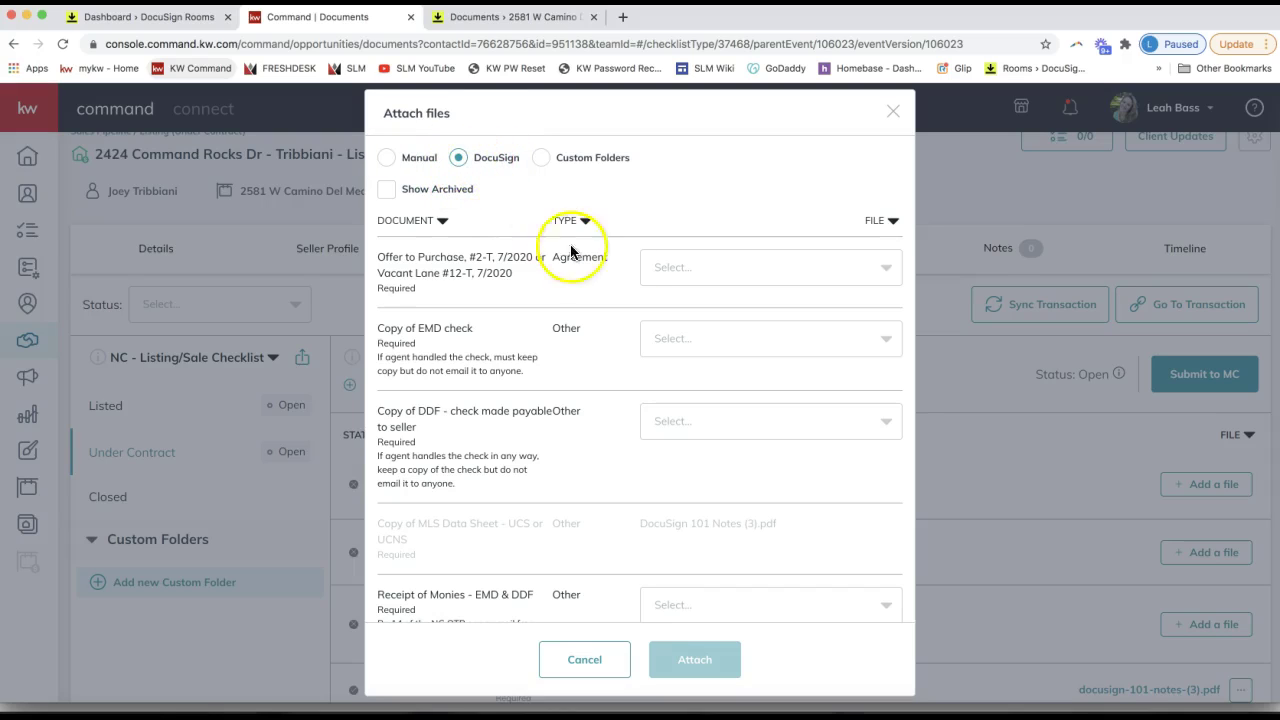
Map the 2-T Offer to Purchase and Contract PDF to the Offer to Purchase and EMD check rows, then attach
{"action": "left_click", "coordinate": [671, 280]}
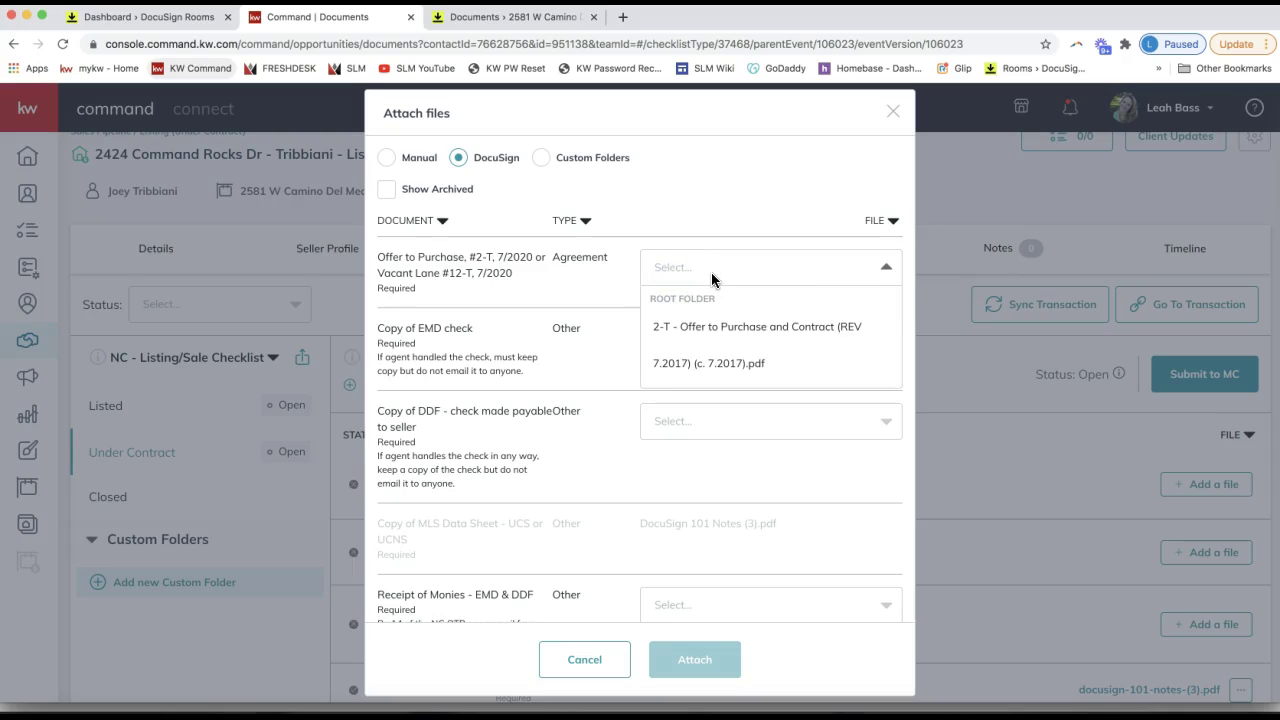
{"action": "left_click", "coordinate": [725, 348]}
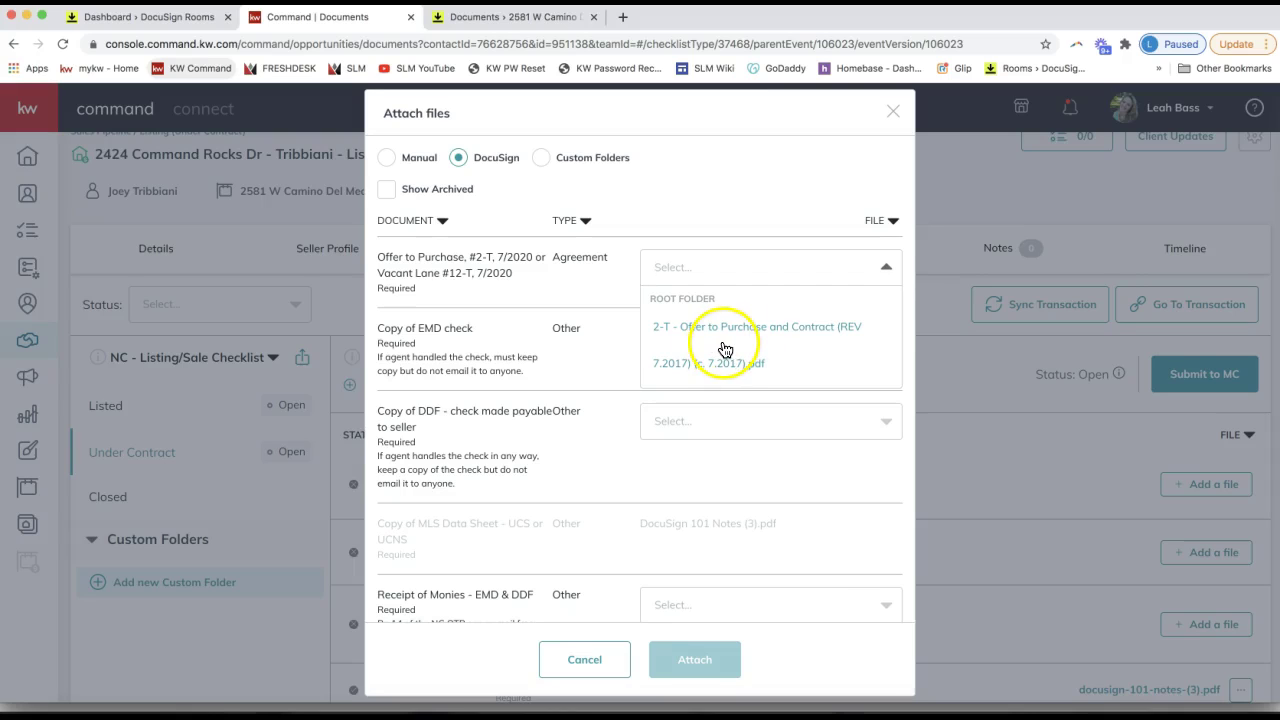
{"action": "left_click", "coordinate": [672, 362]}
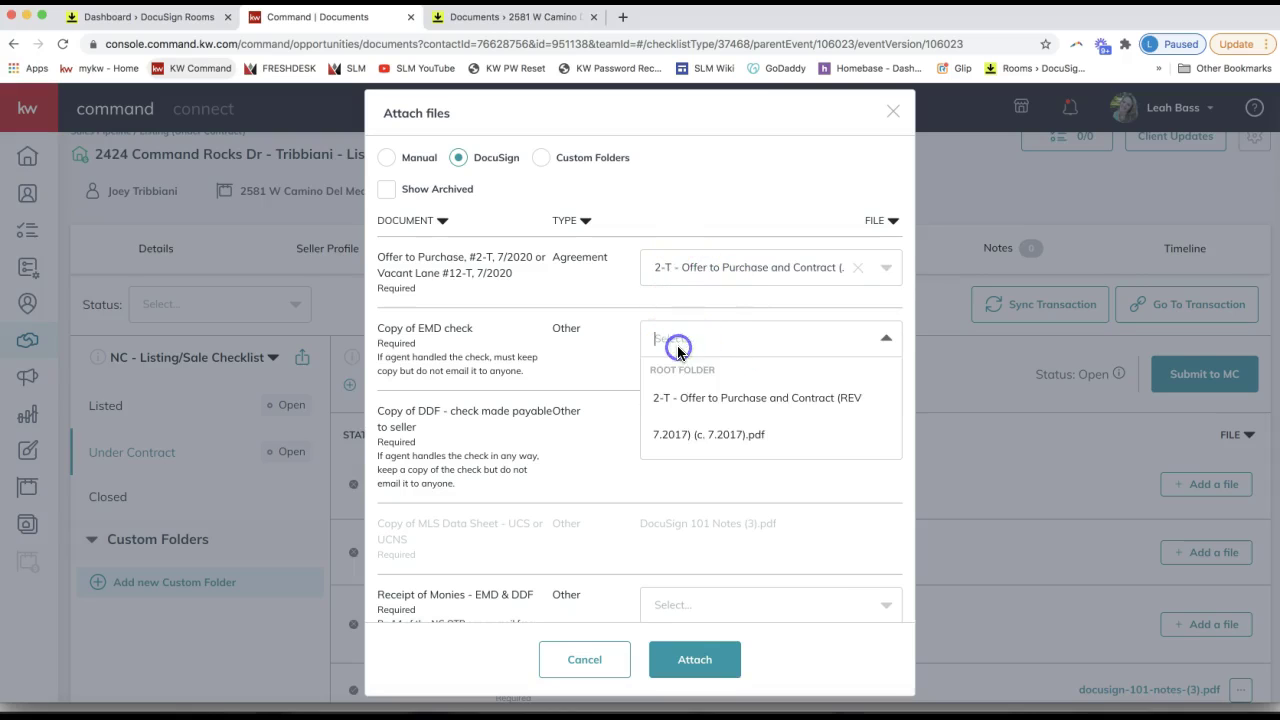
{"action": "left_click", "coordinate": [678, 420]}
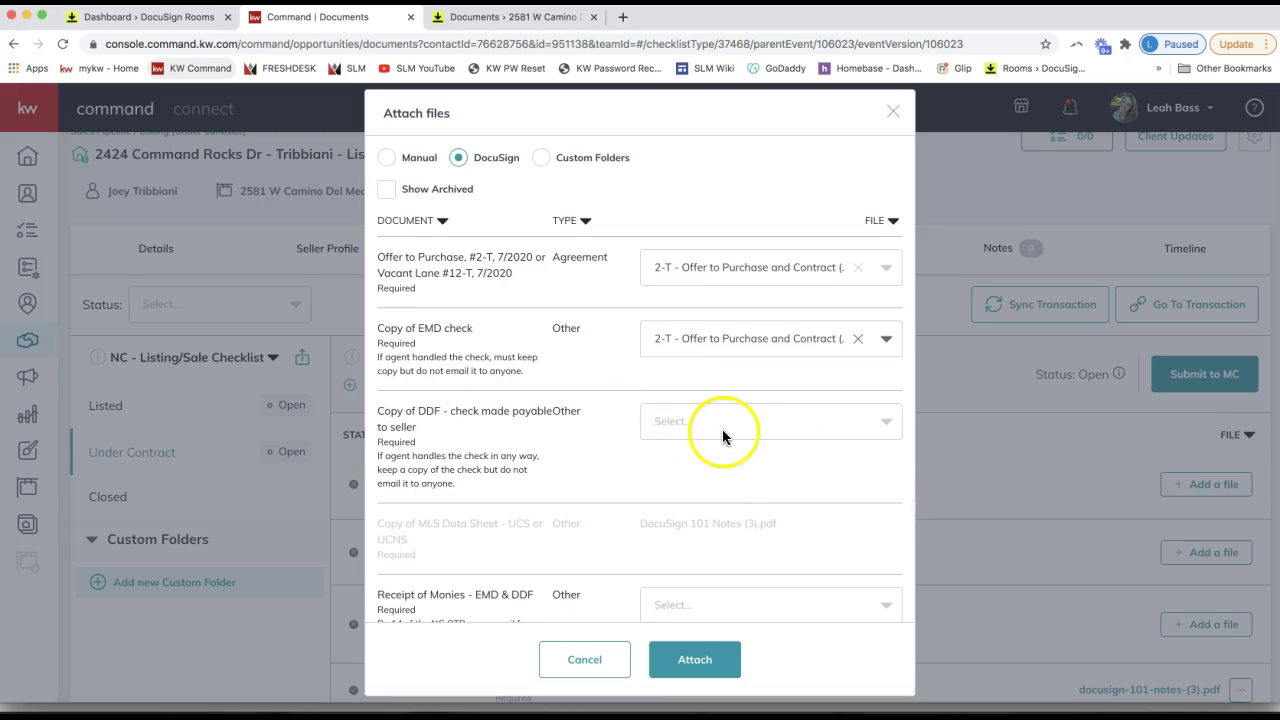
{"action": "left_click", "coordinate": [718, 677]}
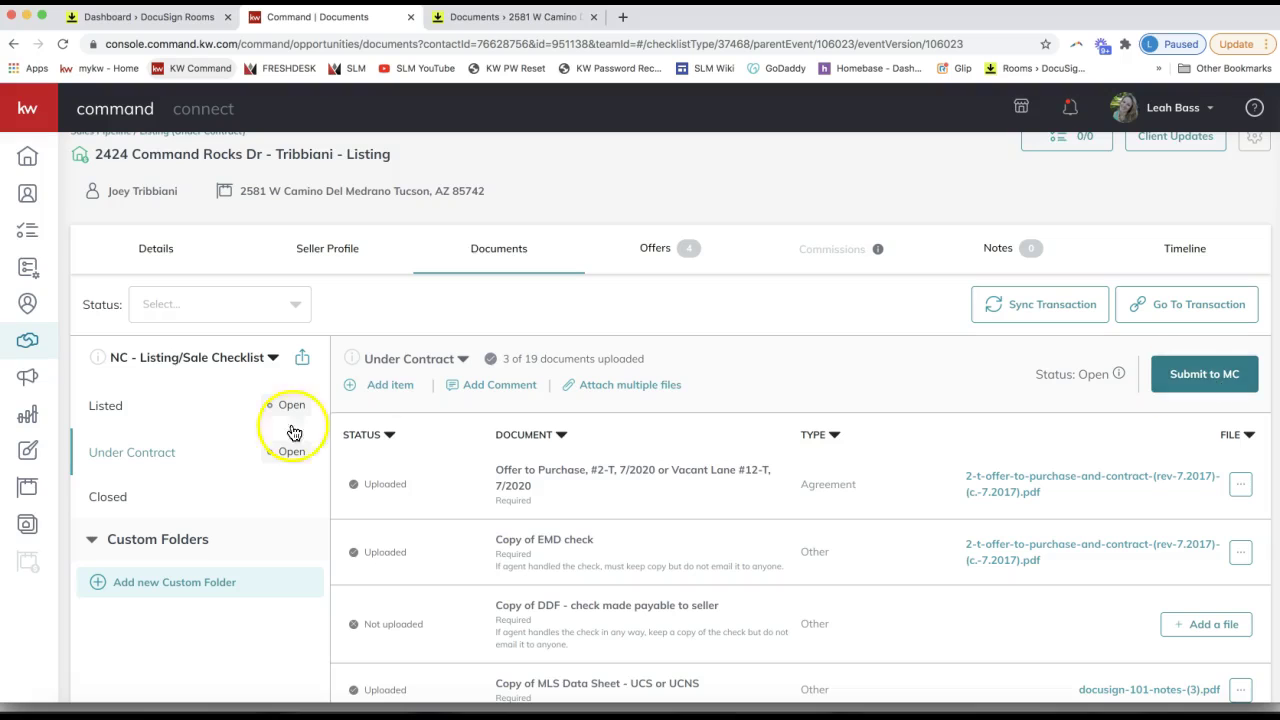
Switch the checklist to the Listed stage, showing 1 of 23 documents uploaded
{"action": "left_click", "coordinate": [128, 420]}
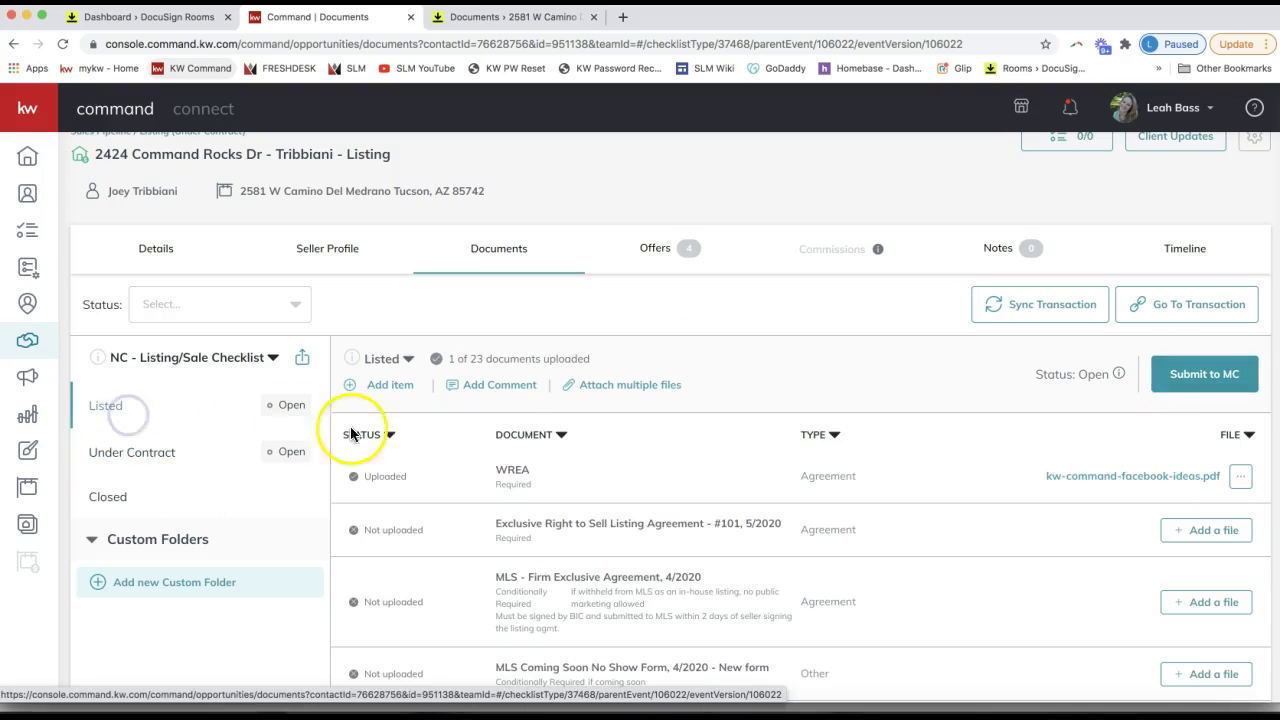
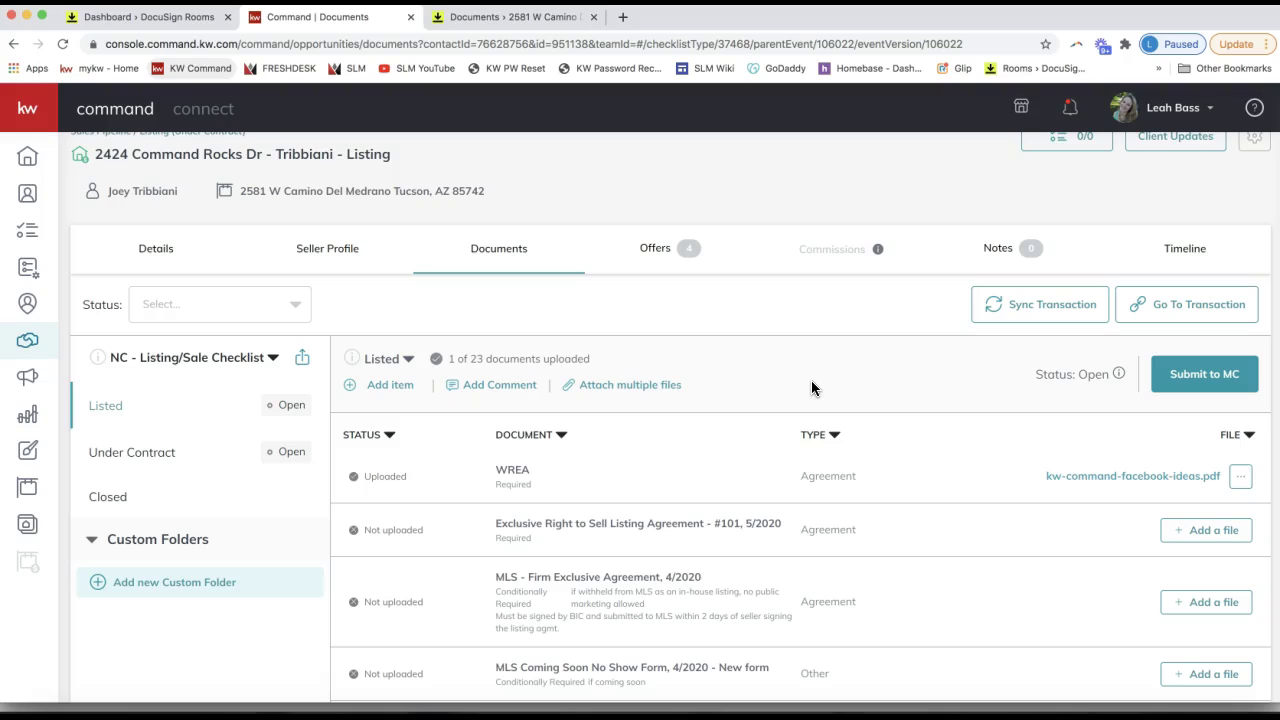
{"action": "left_click", "coordinate": [1204, 388]}
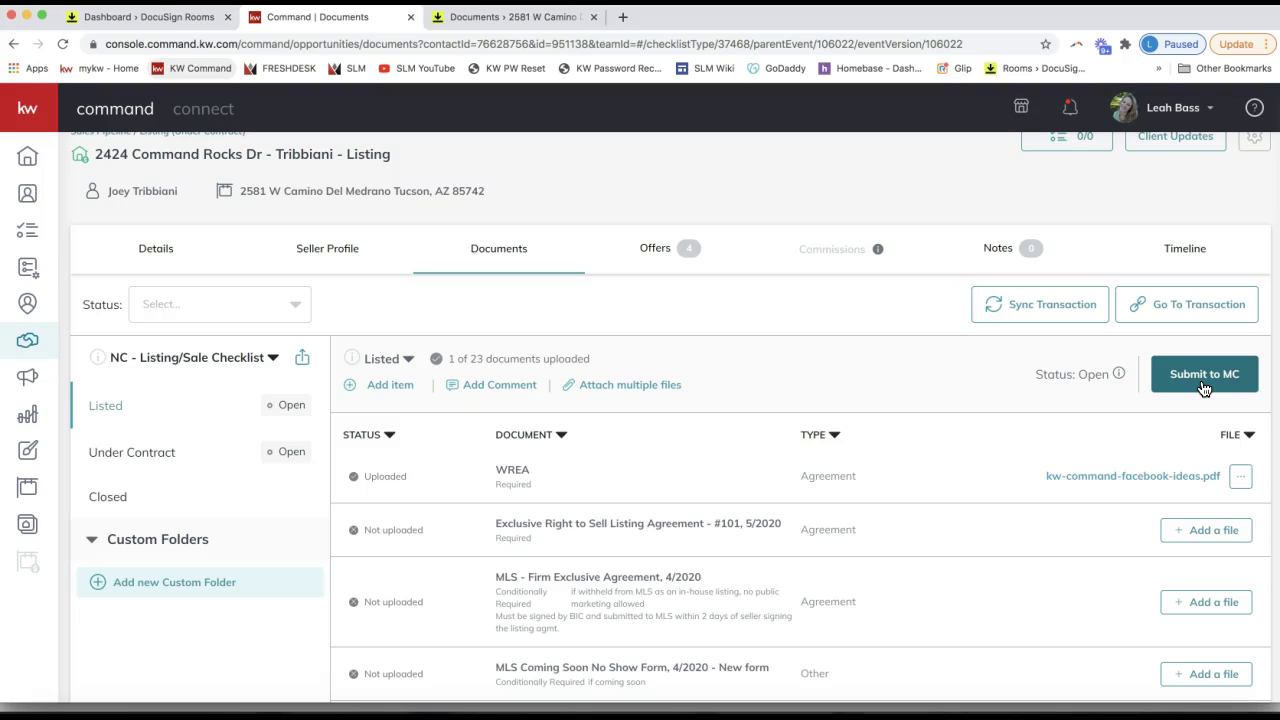
{"action": "left_click", "coordinate": [841, 258]}
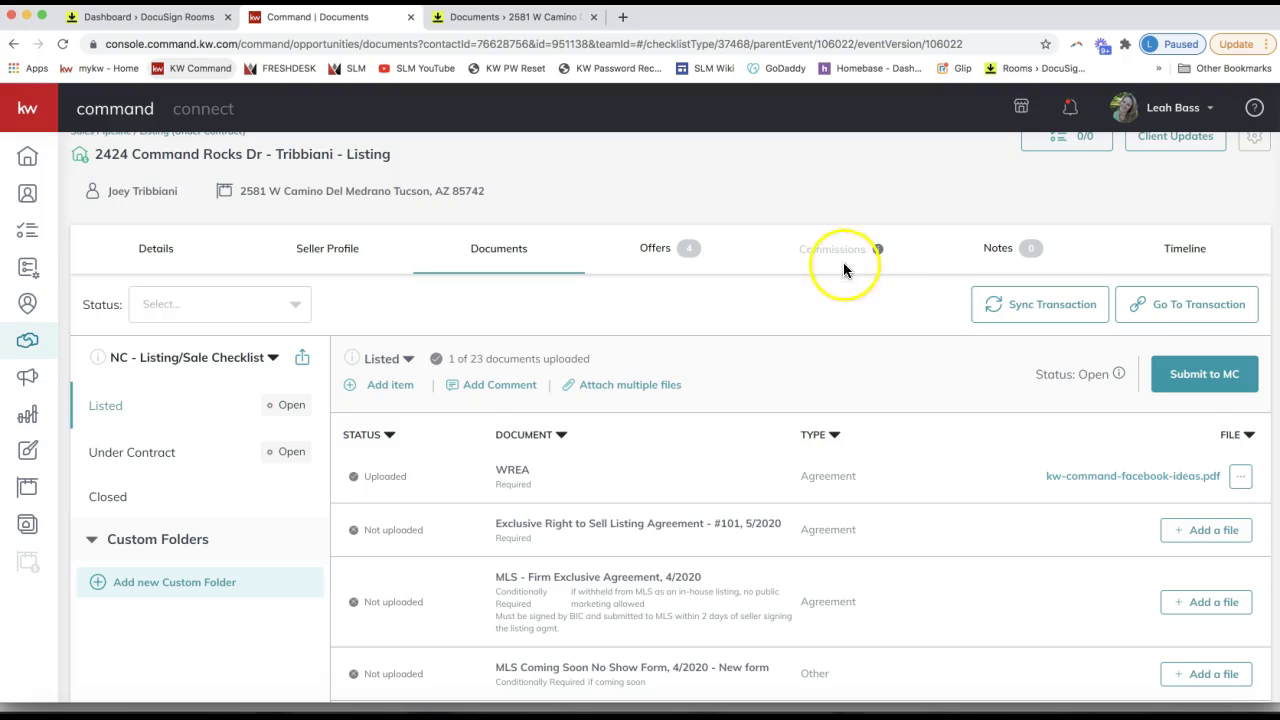
{"action": "left_click_drag", "start_coordinate": [798, 251], "coordinate": [857, 251]}
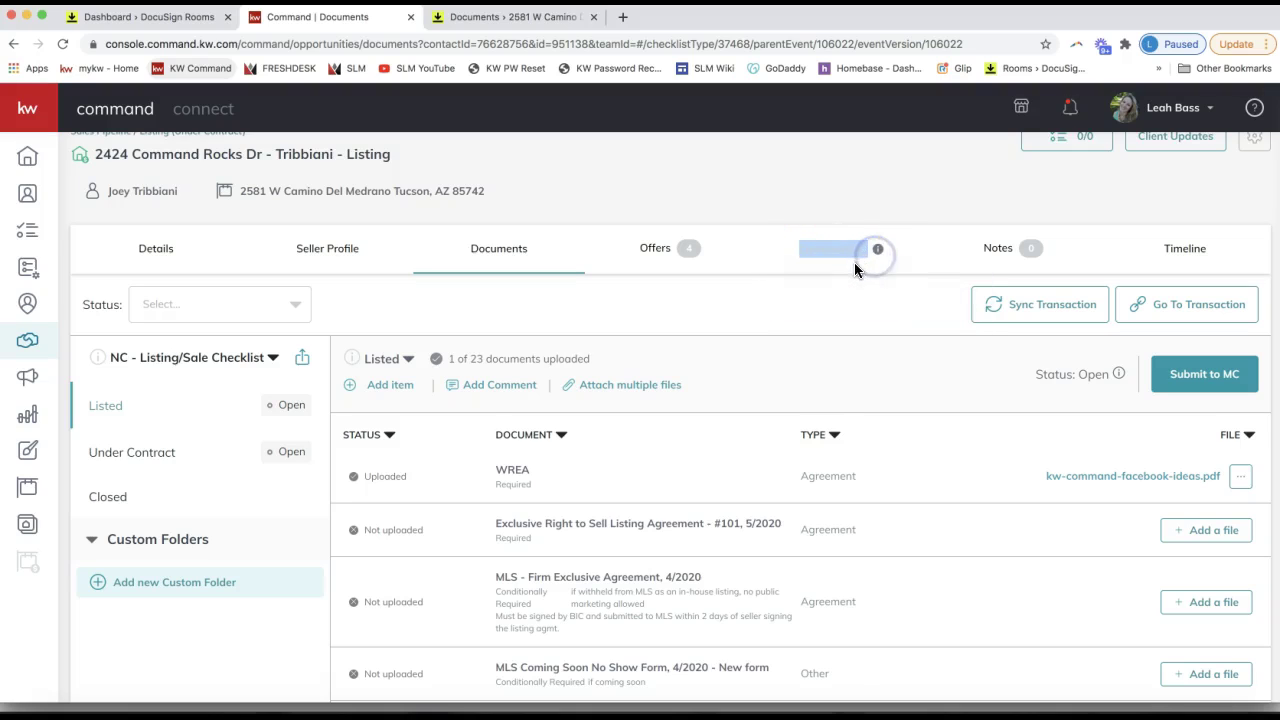
{"action": "left_click", "coordinate": [848, 262]}
{"action": "mouse_move", "coordinate": [871, 251]}
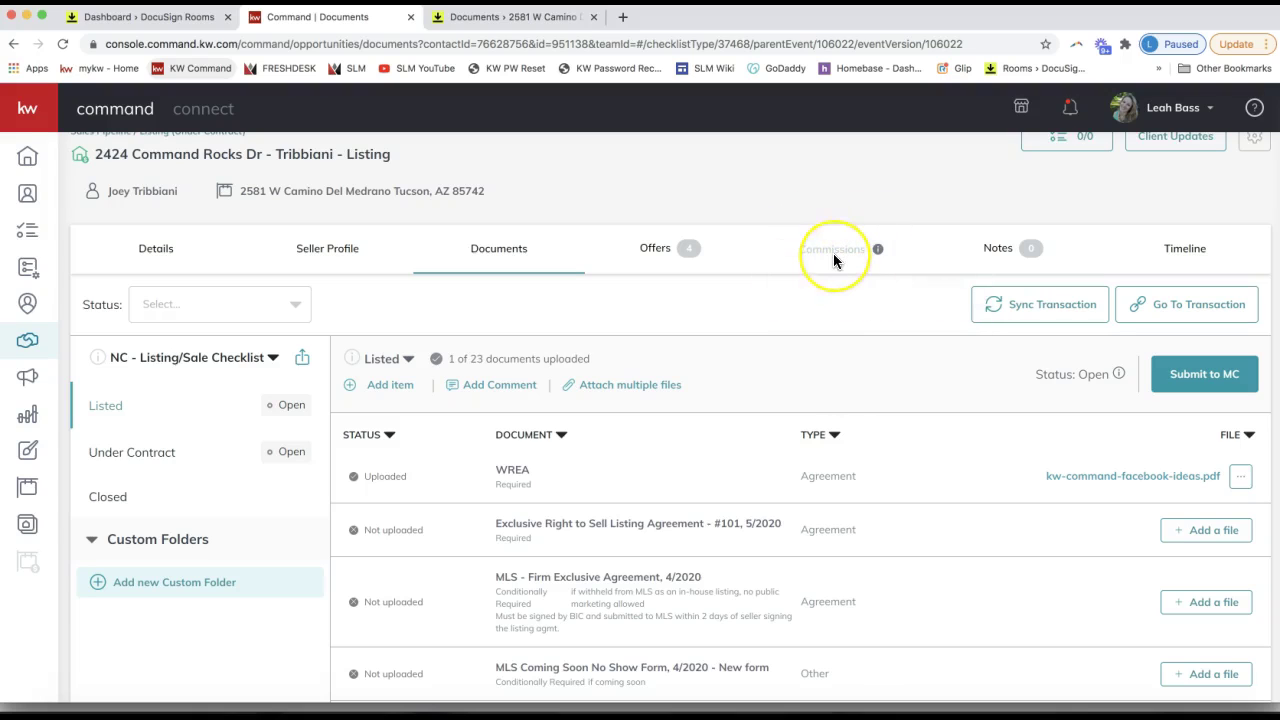
Switch from the documents to the Tribbiani listing's Offers tab
{"action": "left_click", "coordinate": [658, 250]}
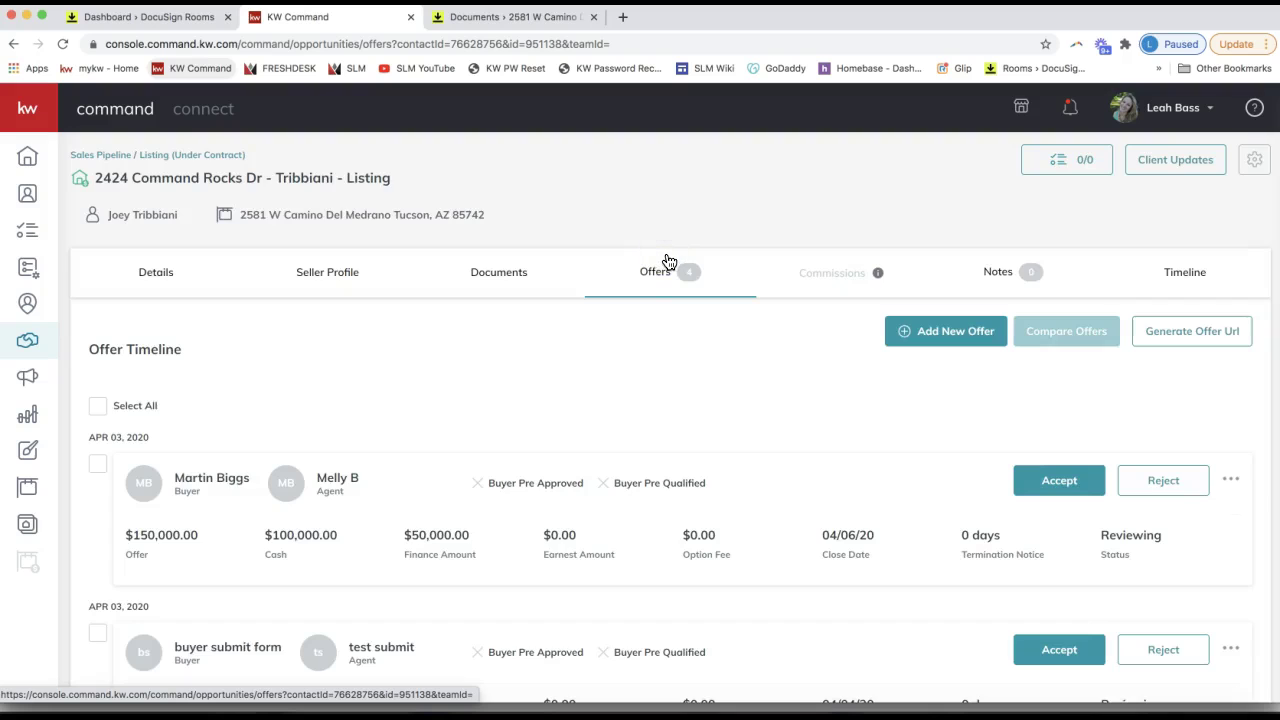
{"action": "left_click", "coordinate": [705, 273]}
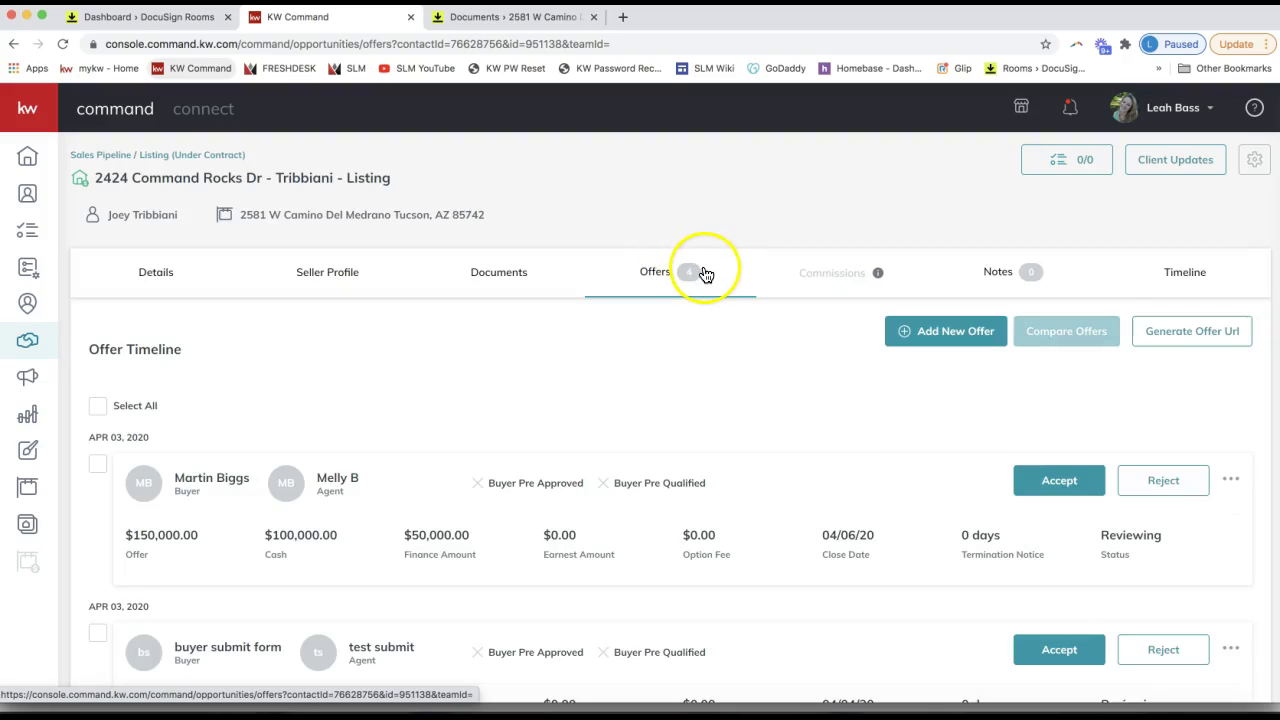
{"action": "scroll", "coordinate": [651, 486], "scroll_direction": "down", "scroll_amount": 5}
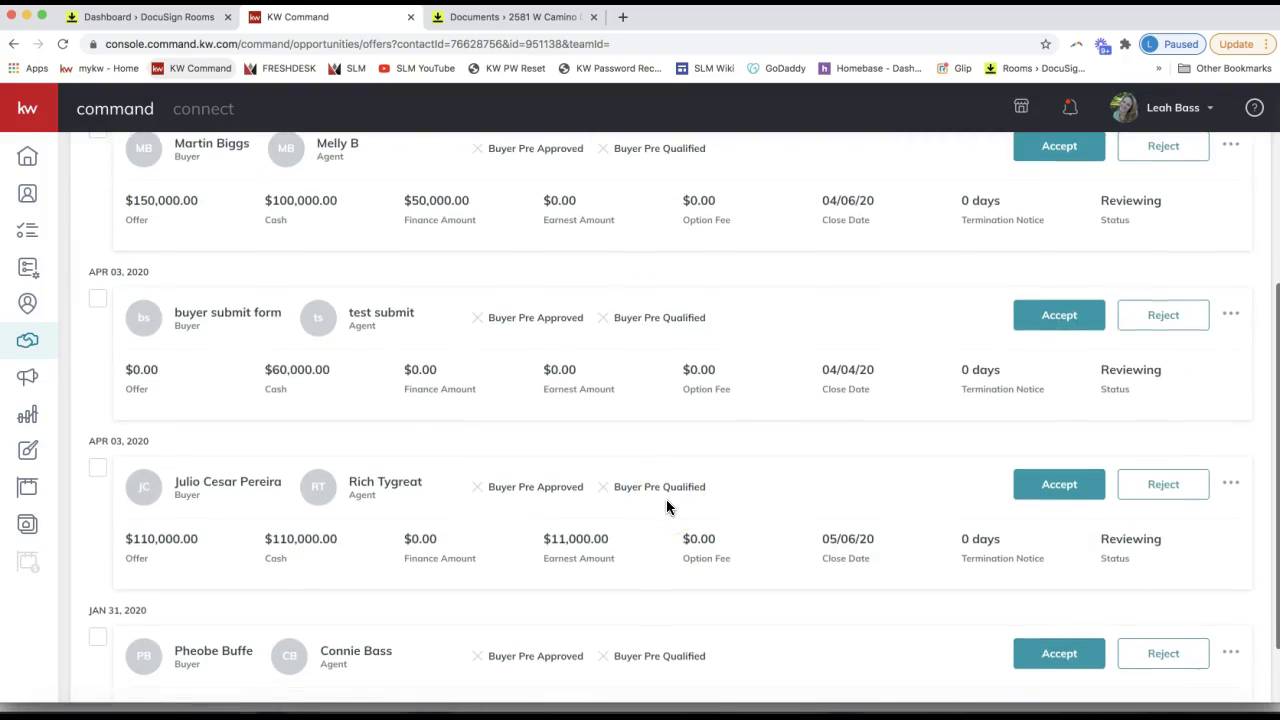
{"action": "scroll", "coordinate": [666, 499], "scroll_direction": "up", "scroll_amount": 5}
{"action": "left_click", "coordinate": [335, 395]}
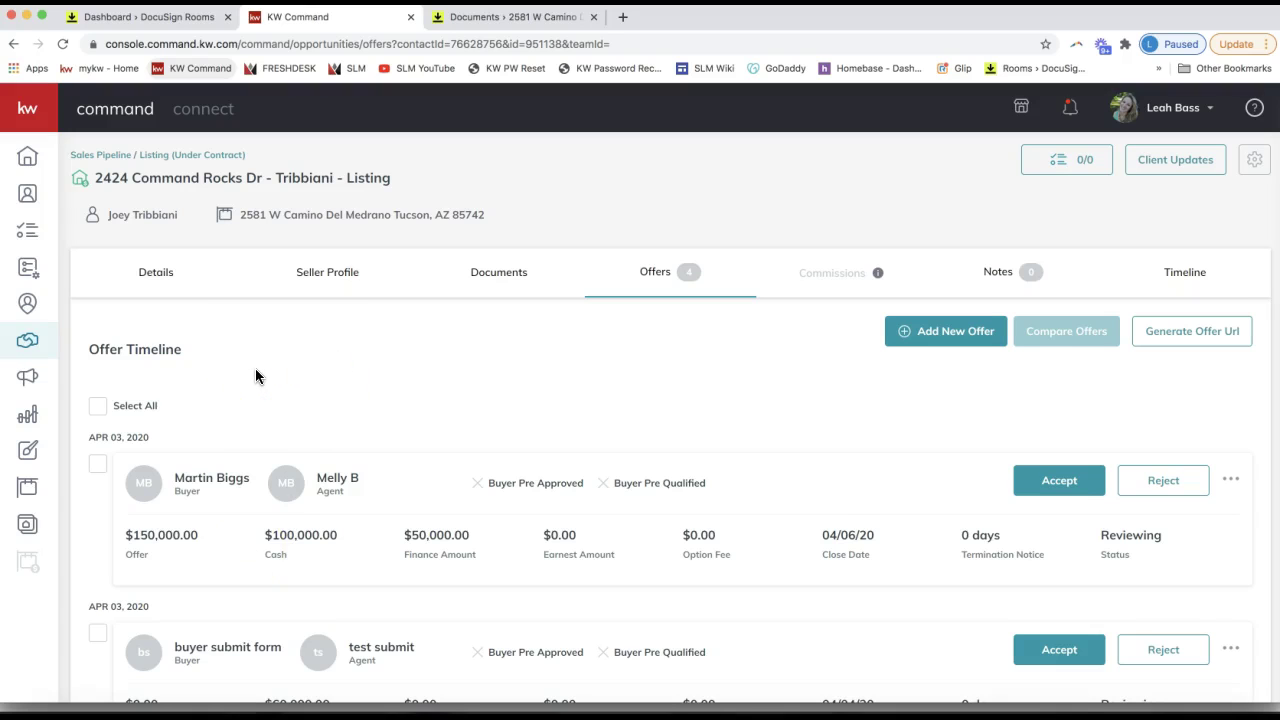
Scroll through the four Offer Timeline cards, return to the top, and reload the timeline
{"action": "scroll", "coordinate": [297, 380], "scroll_direction": "down", "scroll_amount": 5}
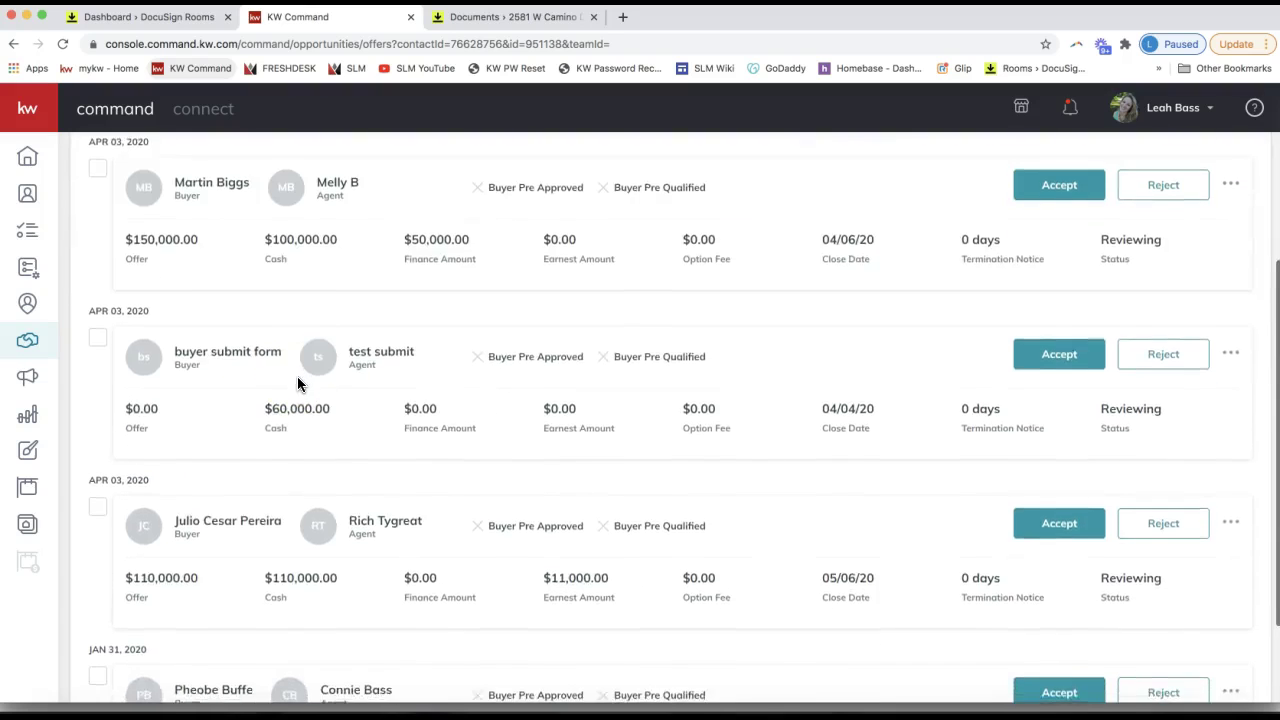
{"action": "scroll", "coordinate": [297, 384], "scroll_direction": "down", "scroll_amount": 2}
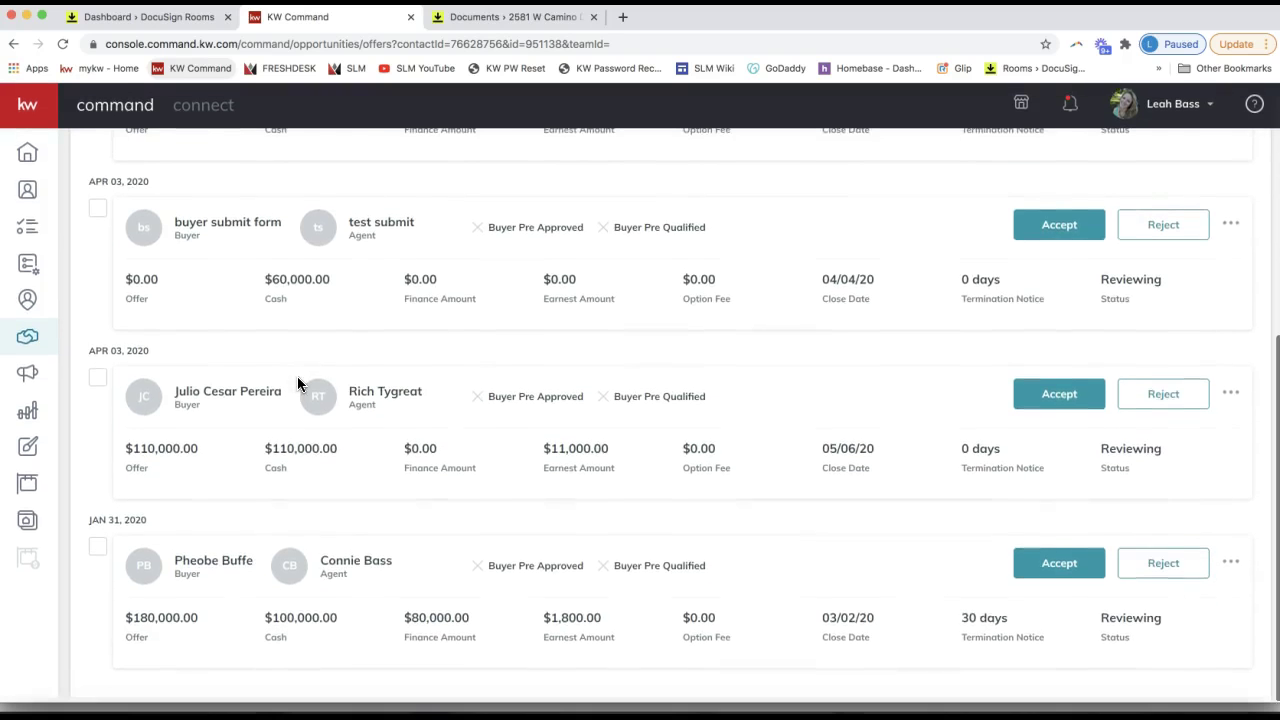
{"action": "scroll", "coordinate": [297, 383], "scroll_direction": "up", "scroll_amount": 2}
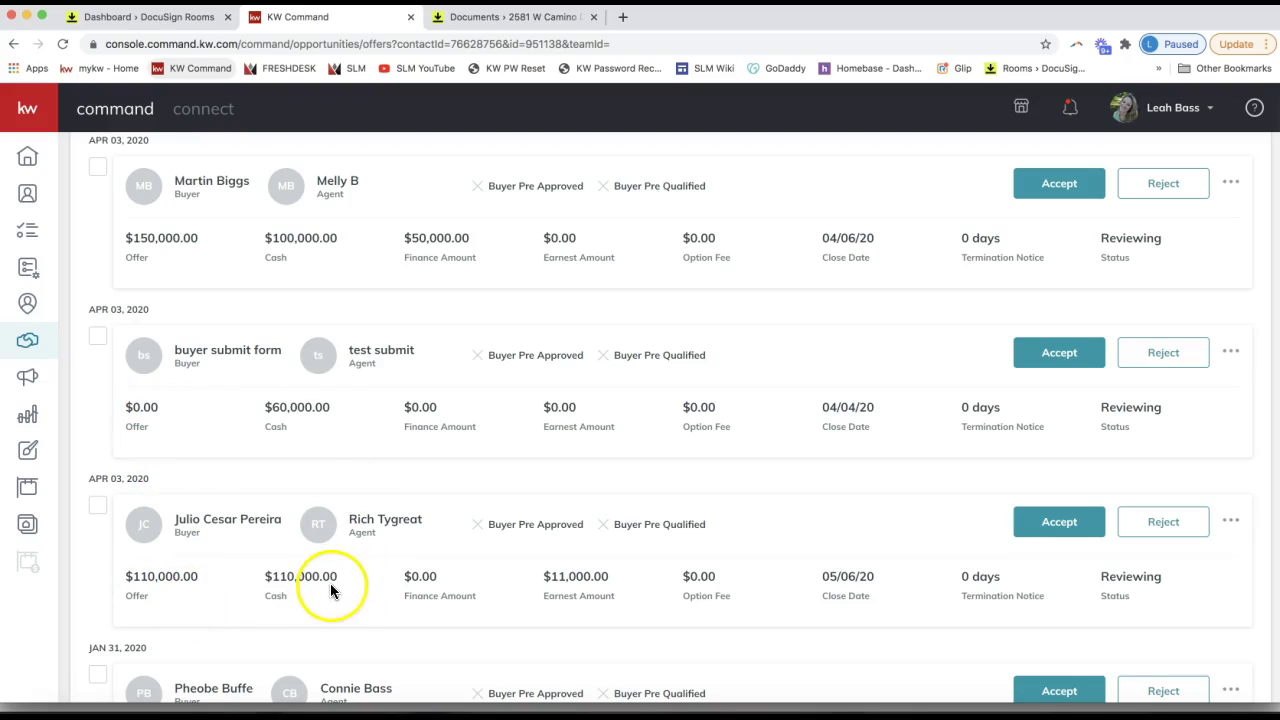
{"action": "scroll", "coordinate": [822, 597], "scroll_direction": "up", "scroll_amount": 5}
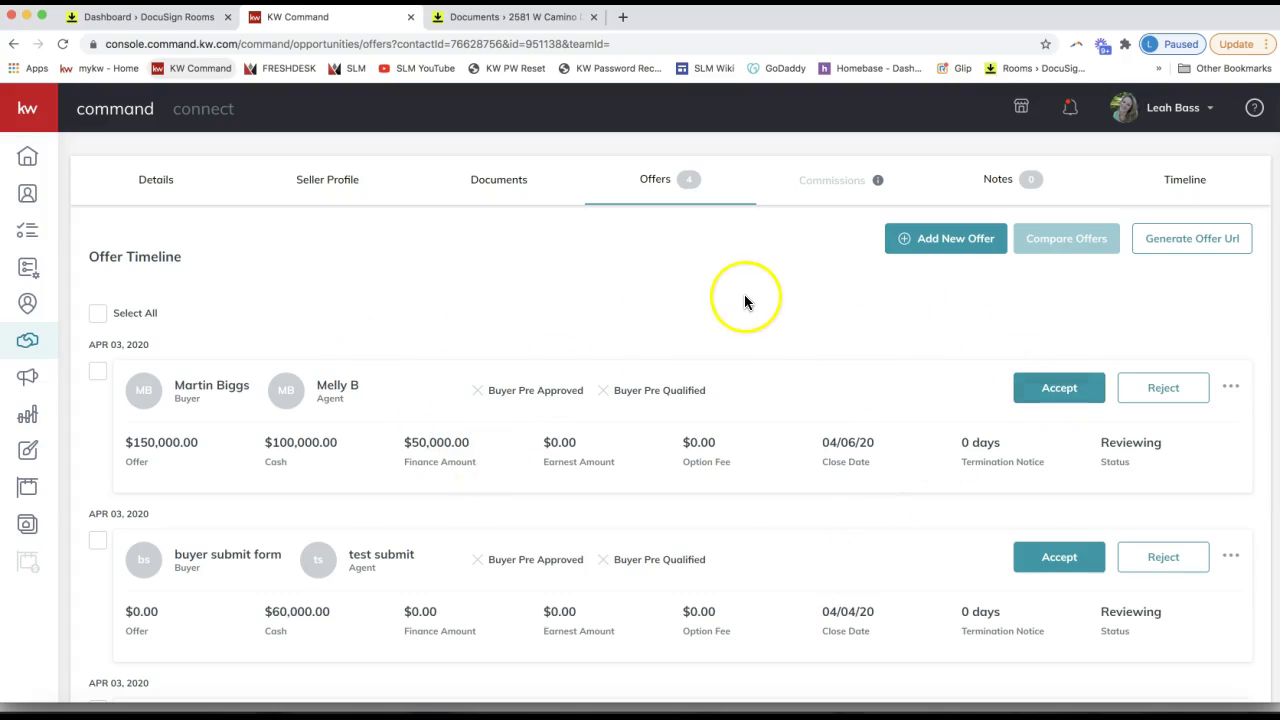
{"action": "scroll", "coordinate": [748, 298], "scroll_direction": "up", "scroll_amount": 2}
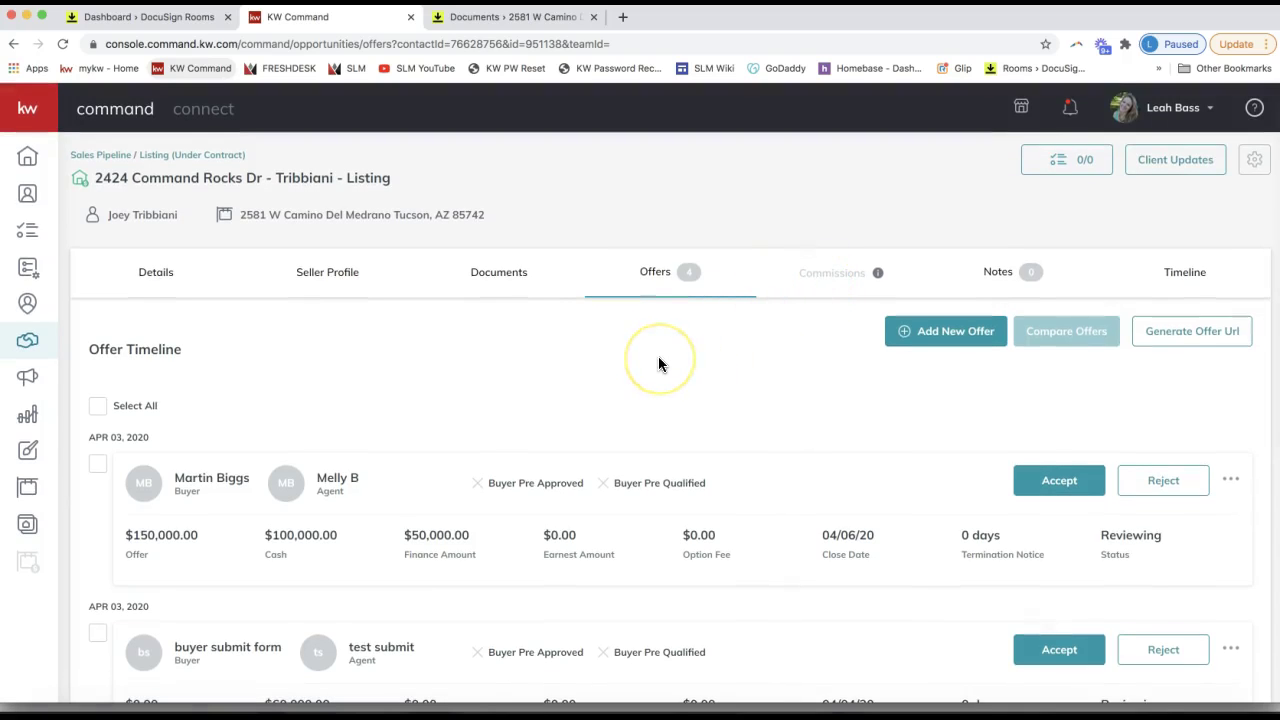
{"action": "left_click", "coordinate": [655, 283]}
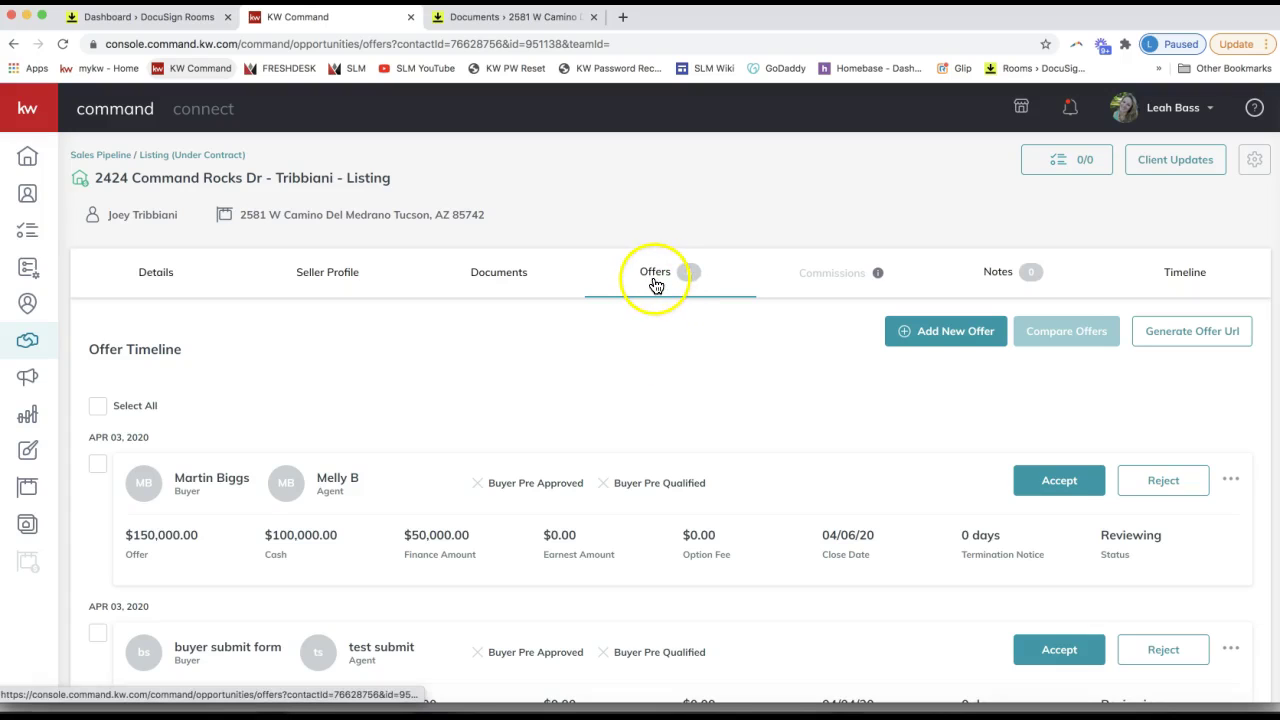
Add a new offer version named 'Initial Offer - Smith' and create it
{"action": "left_click", "coordinate": [966, 343]}
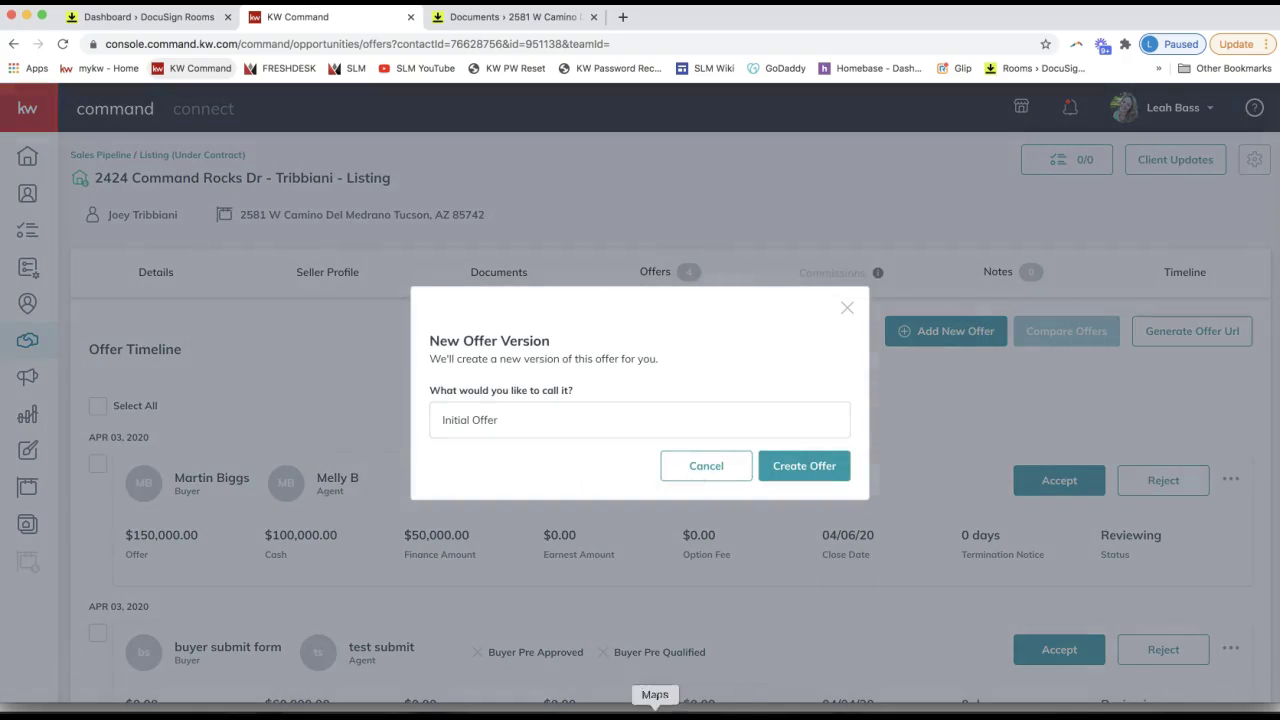
{"action": "left_click", "coordinate": [535, 420]}
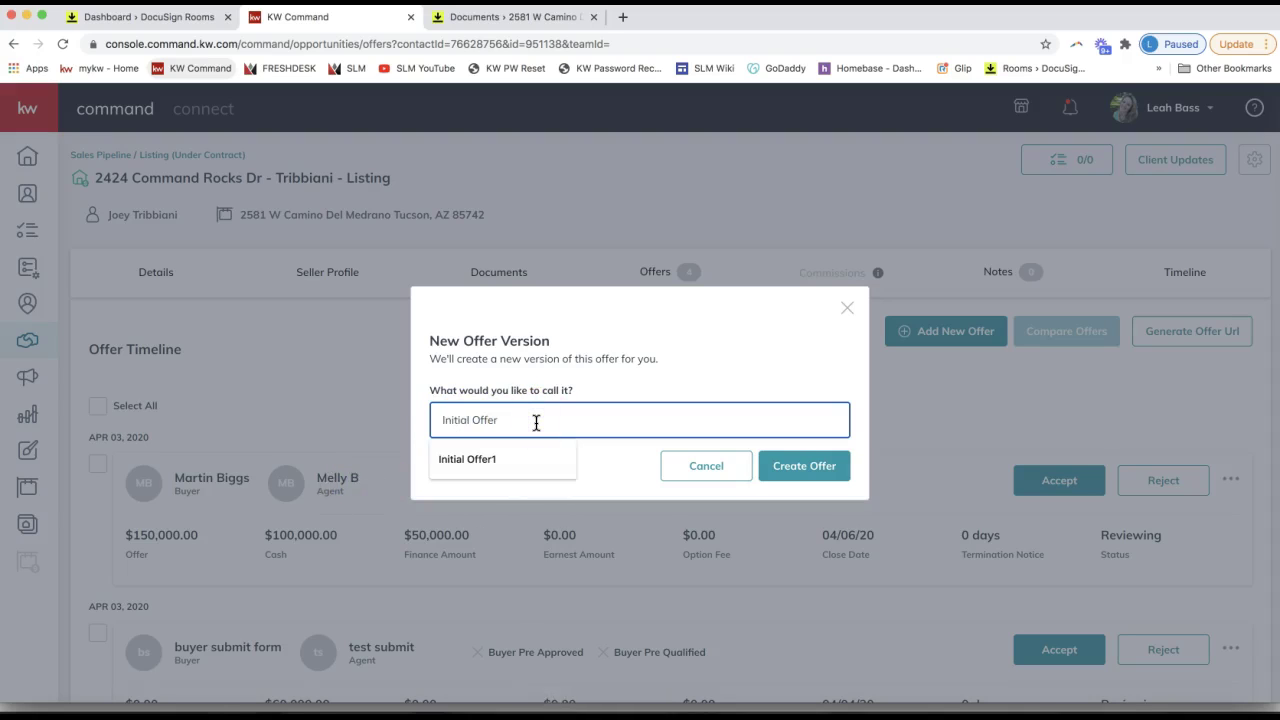
{"action": "type", "text": "- Smith"}
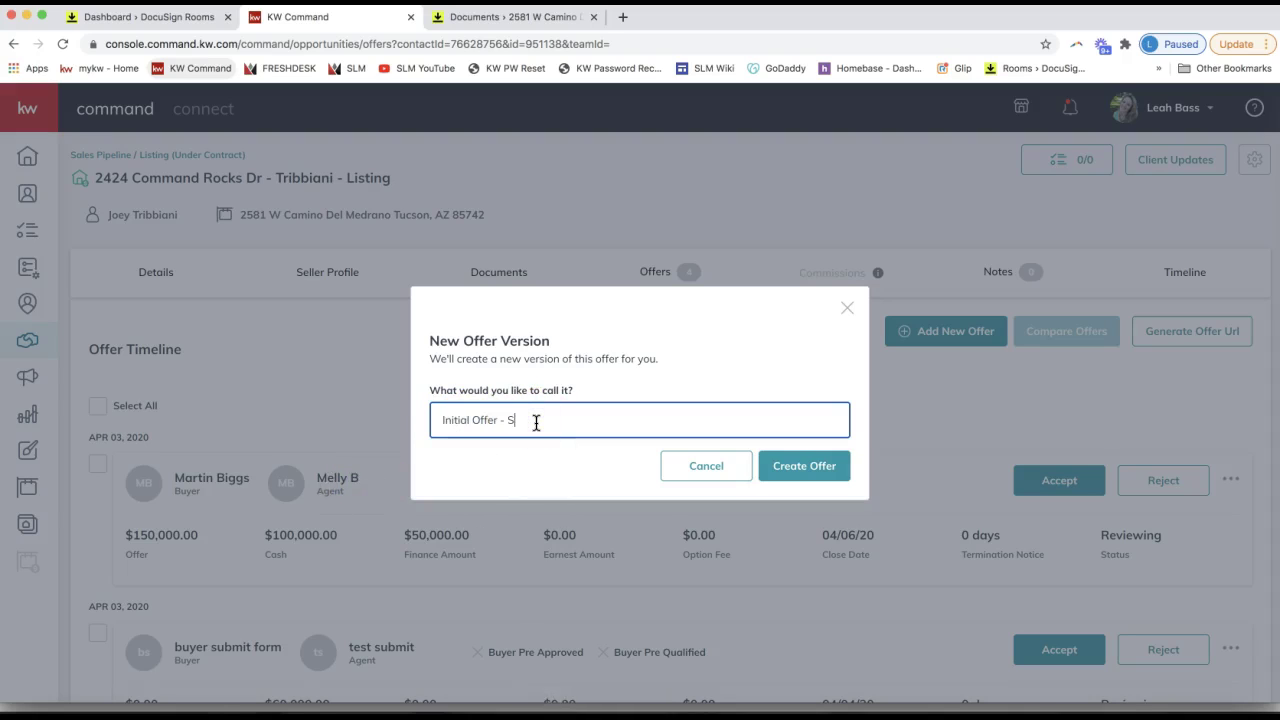
{"action": "left_click", "coordinate": [800, 480]}
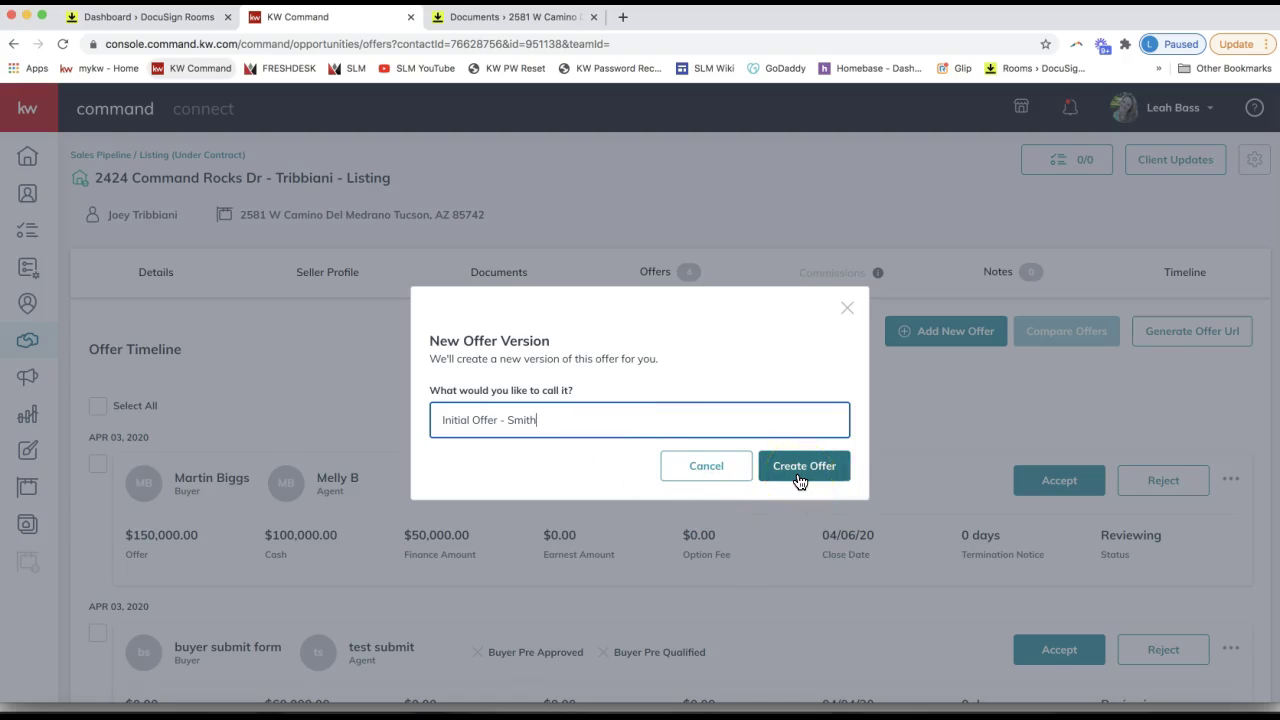
{"action": "left_click", "coordinate": [800, 478]}
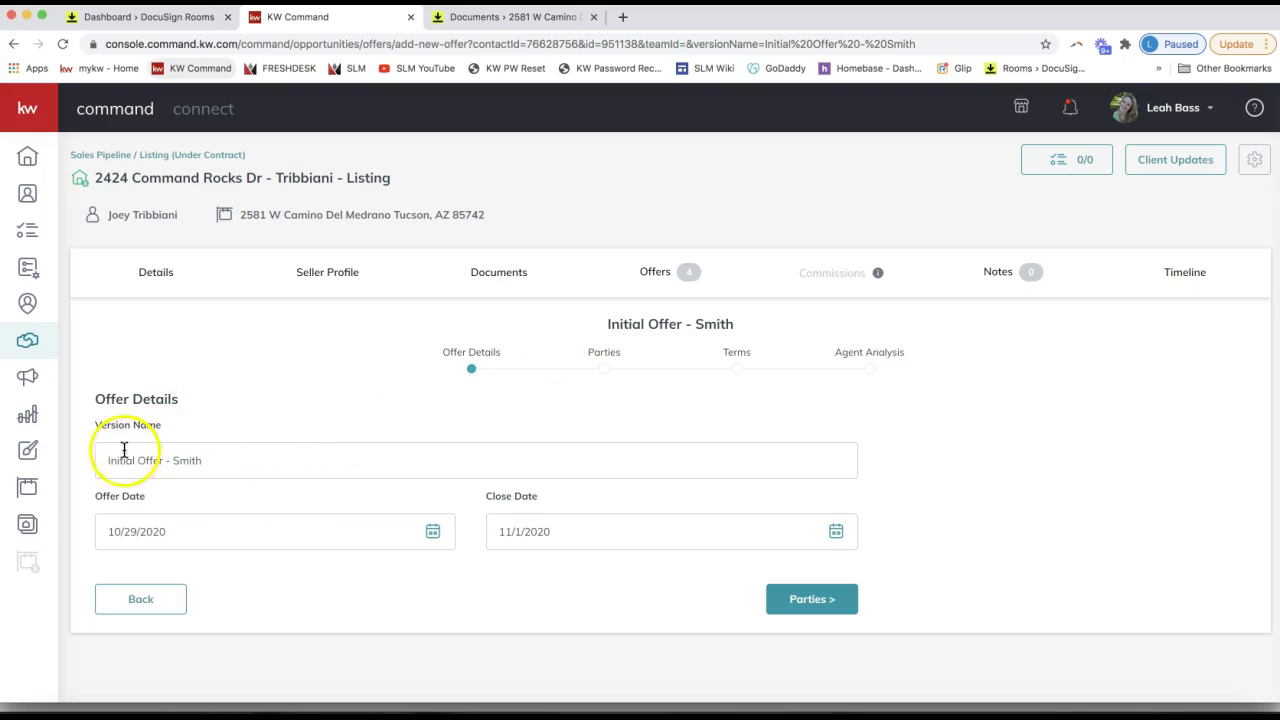
Pick 11/2/2020 as the close date and 10/28/2020 as the offer date from the calendars
{"action": "left_click", "coordinate": [835, 531]}
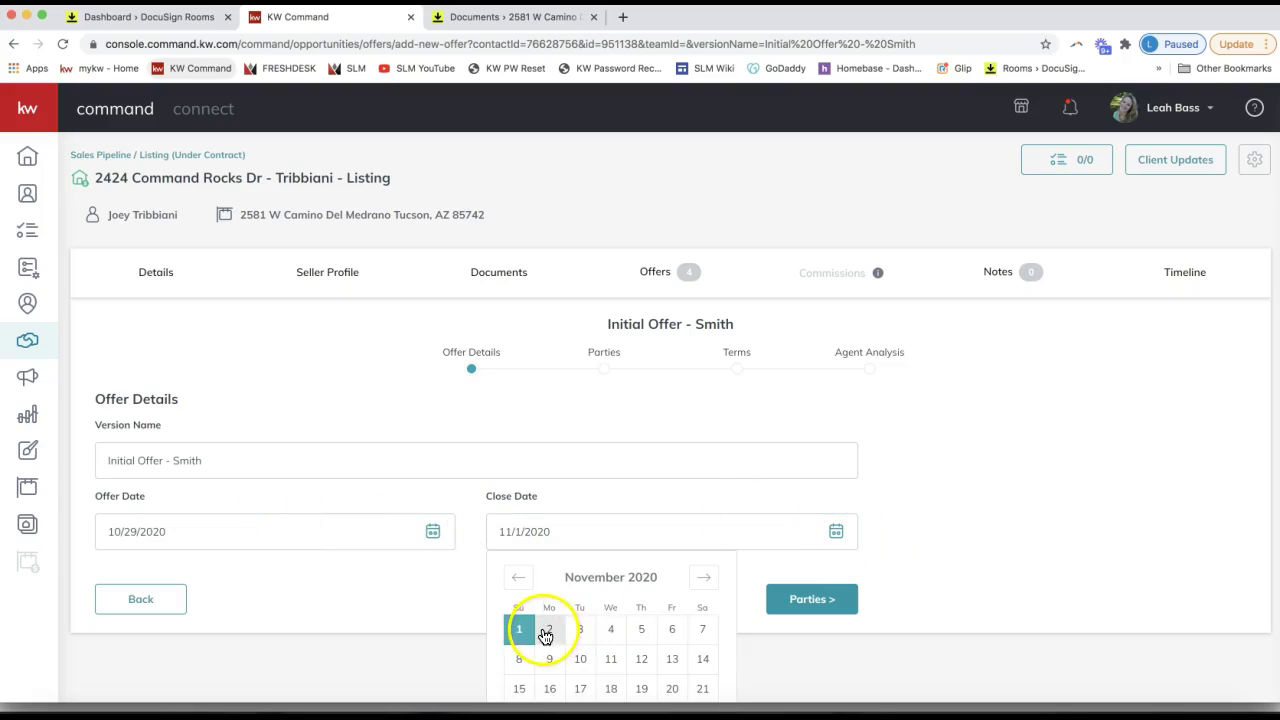
{"action": "left_click", "coordinate": [546, 634]}
{"action": "left_click", "coordinate": [432, 531]}
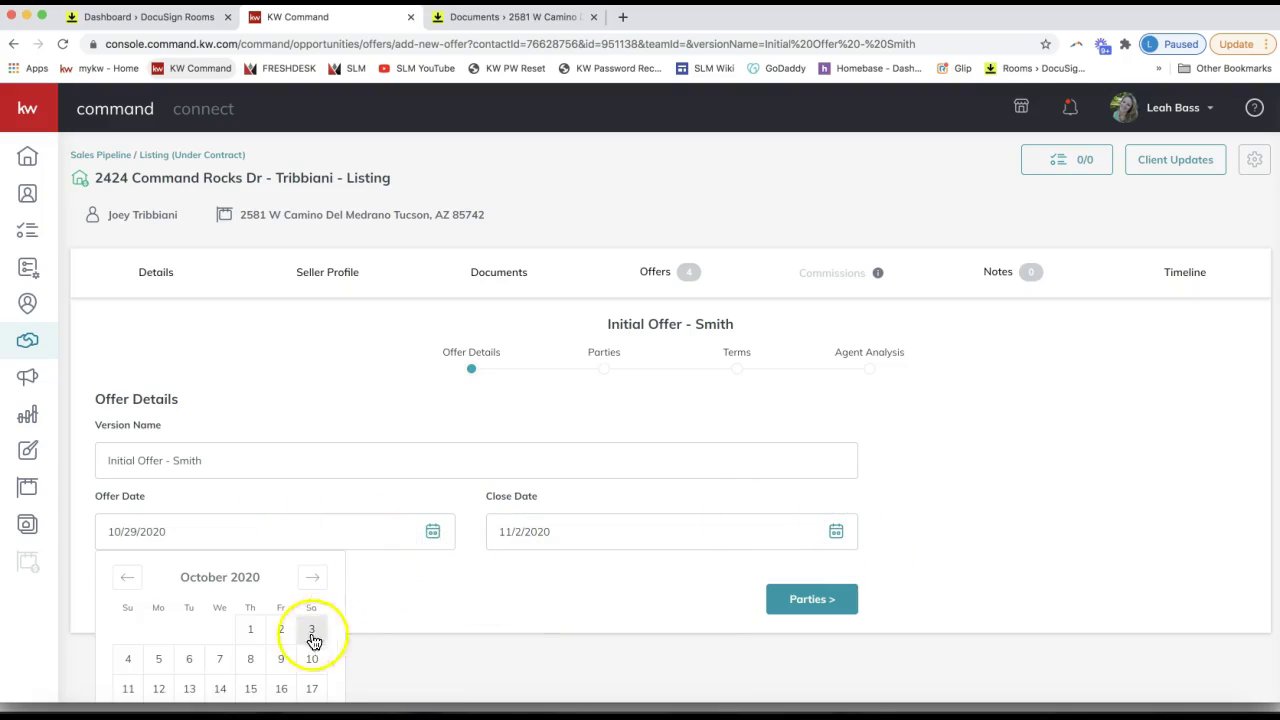
{"action": "scroll", "coordinate": [300, 642], "scroll_direction": "down", "scroll_amount": 2}
{"action": "left_click", "coordinate": [222, 647]}
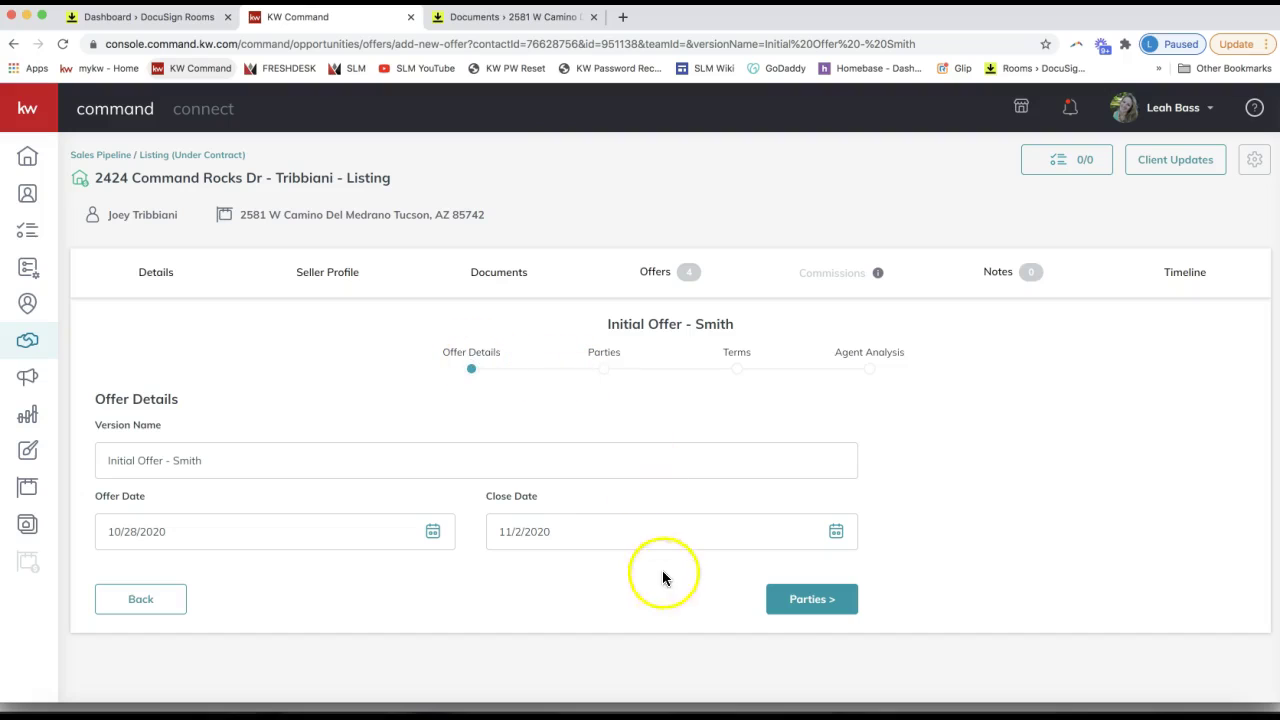
Move on to the Parties step and locate the required Associate's Name field
{"action": "left_click", "coordinate": [812, 601]}
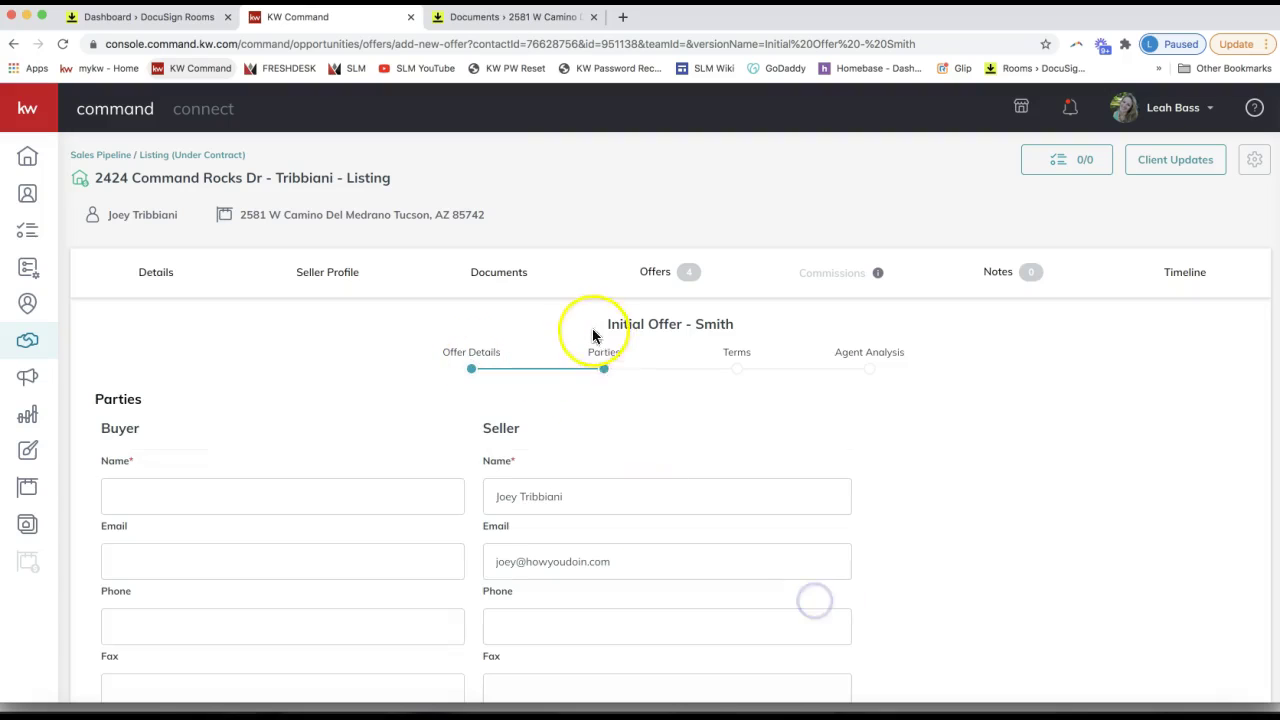
{"action": "scroll", "coordinate": [606, 380], "scroll_direction": "down", "scroll_amount": 3}
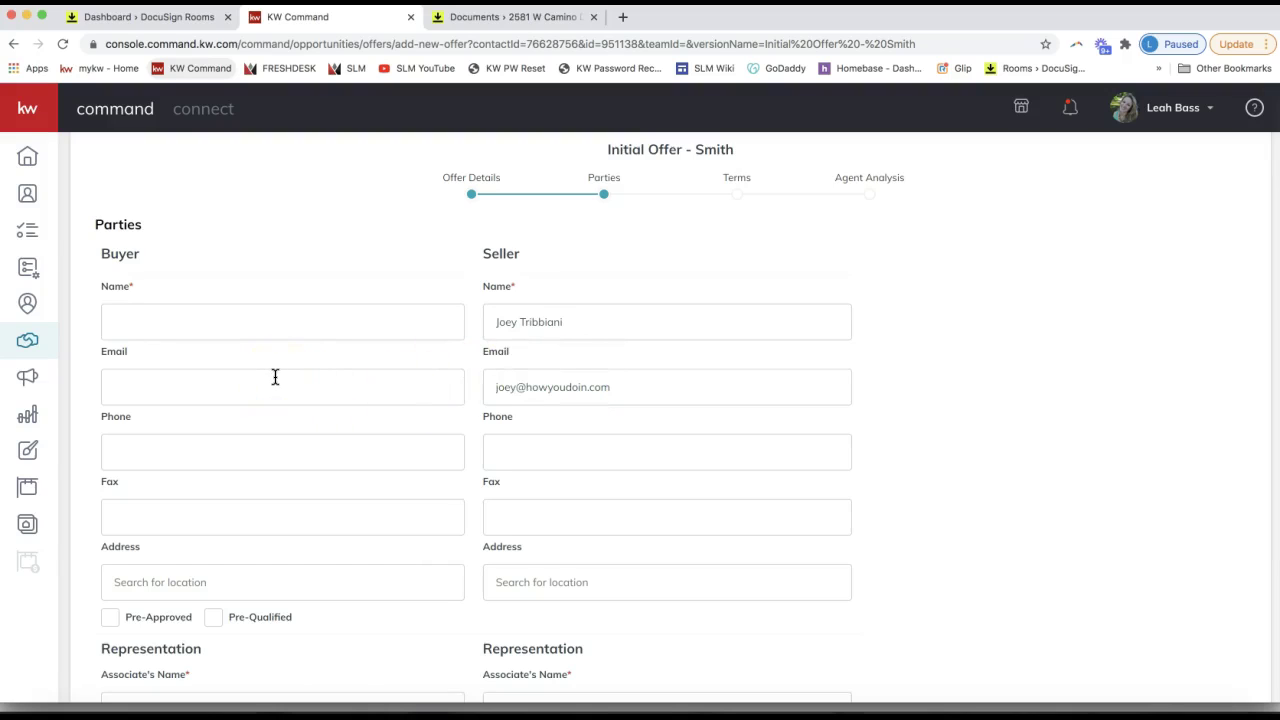
{"action": "left_click", "coordinate": [495, 289]}
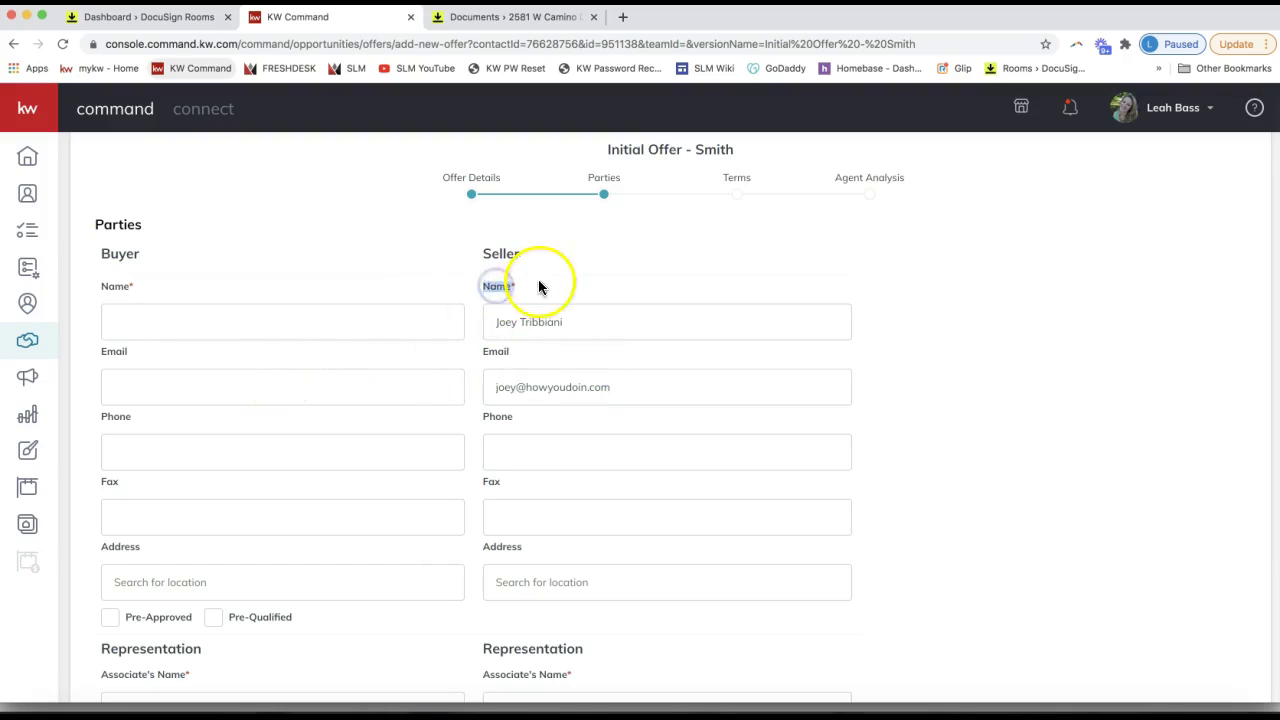
{"action": "scroll", "coordinate": [587, 653], "scroll_direction": "down", "scroll_amount": 1}
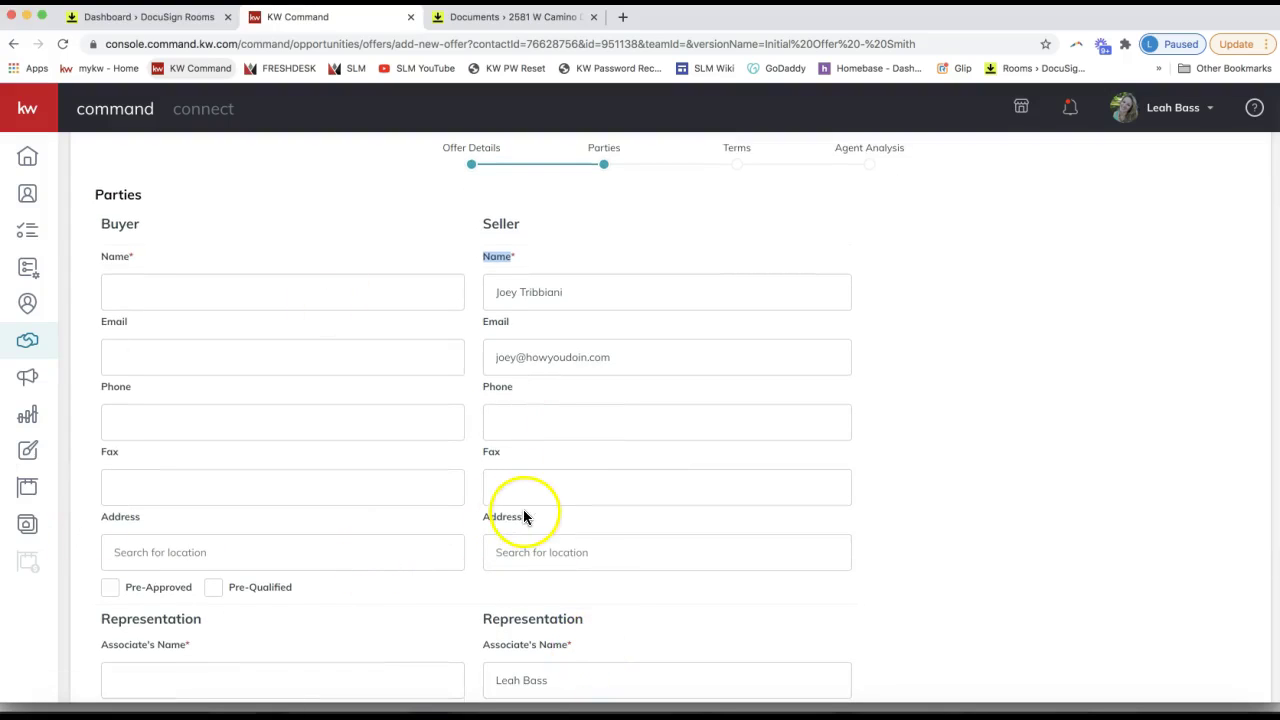
{"action": "double_click", "coordinate": [538, 650]}
{"action": "left_click_drag", "start_coordinate": [538, 650], "coordinate": [480, 646]}
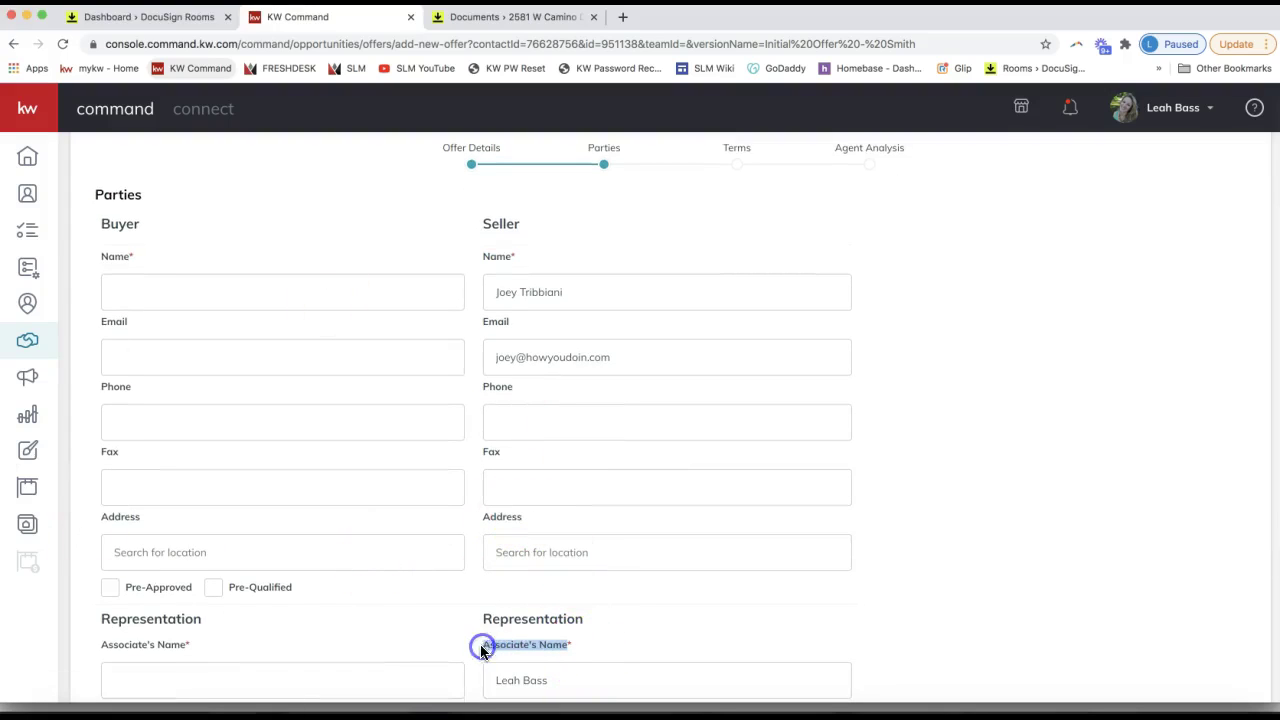
Enter the buyer's full name in Buyer Name and the buyer's agent in Associate's Name
{"action": "left_click", "coordinate": [275, 292]}
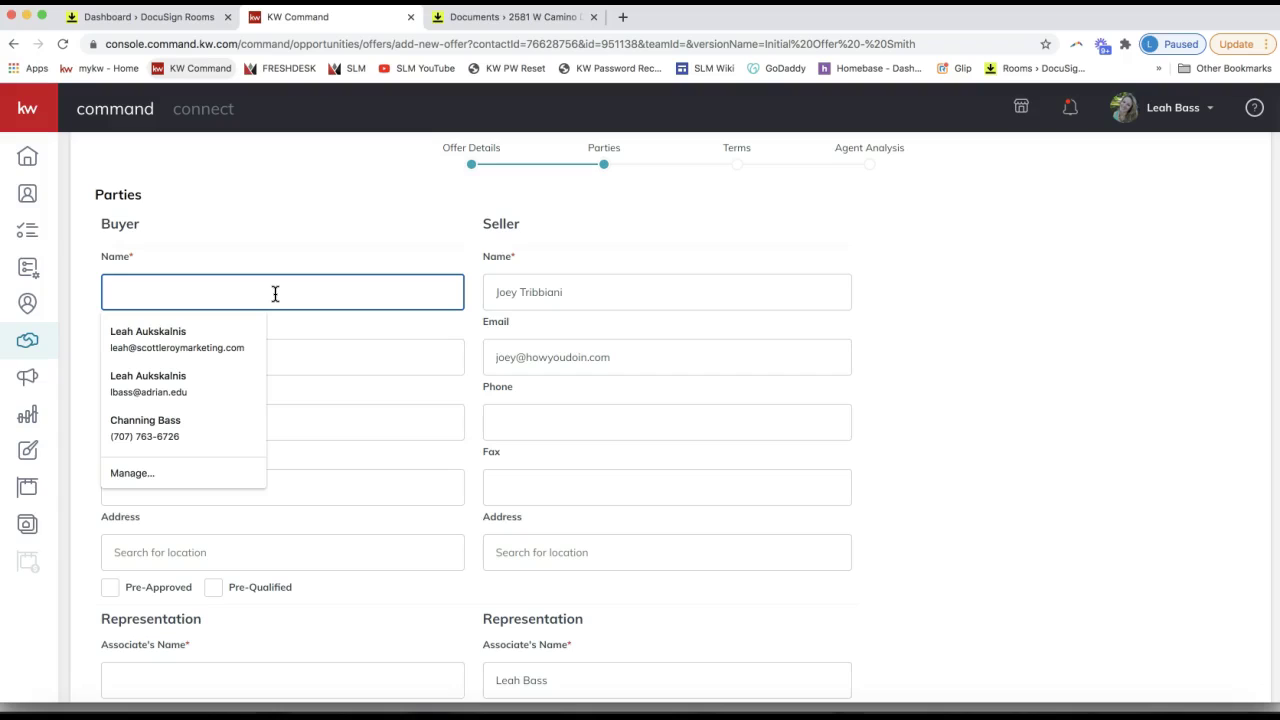
{"action": "type", "text": "Pheobe "}
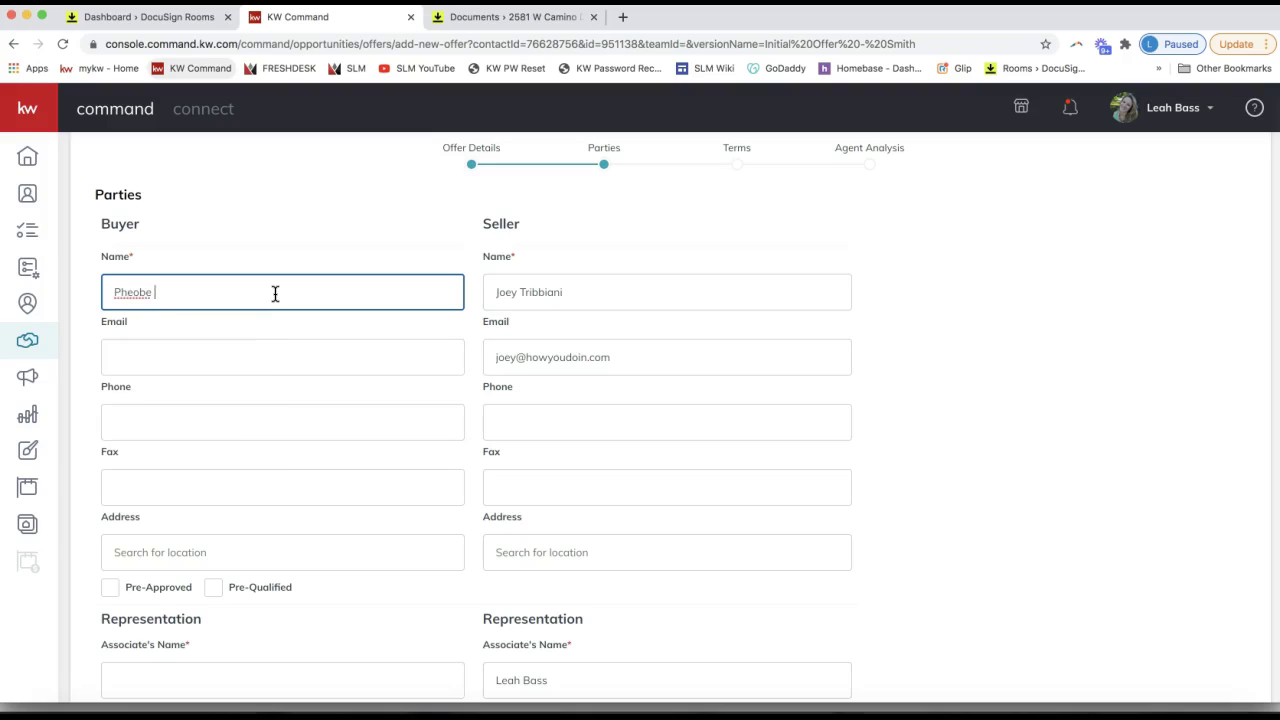
{"action": "type", "text": "Buffet"}
{"action": "left_click", "coordinate": [323, 209]}
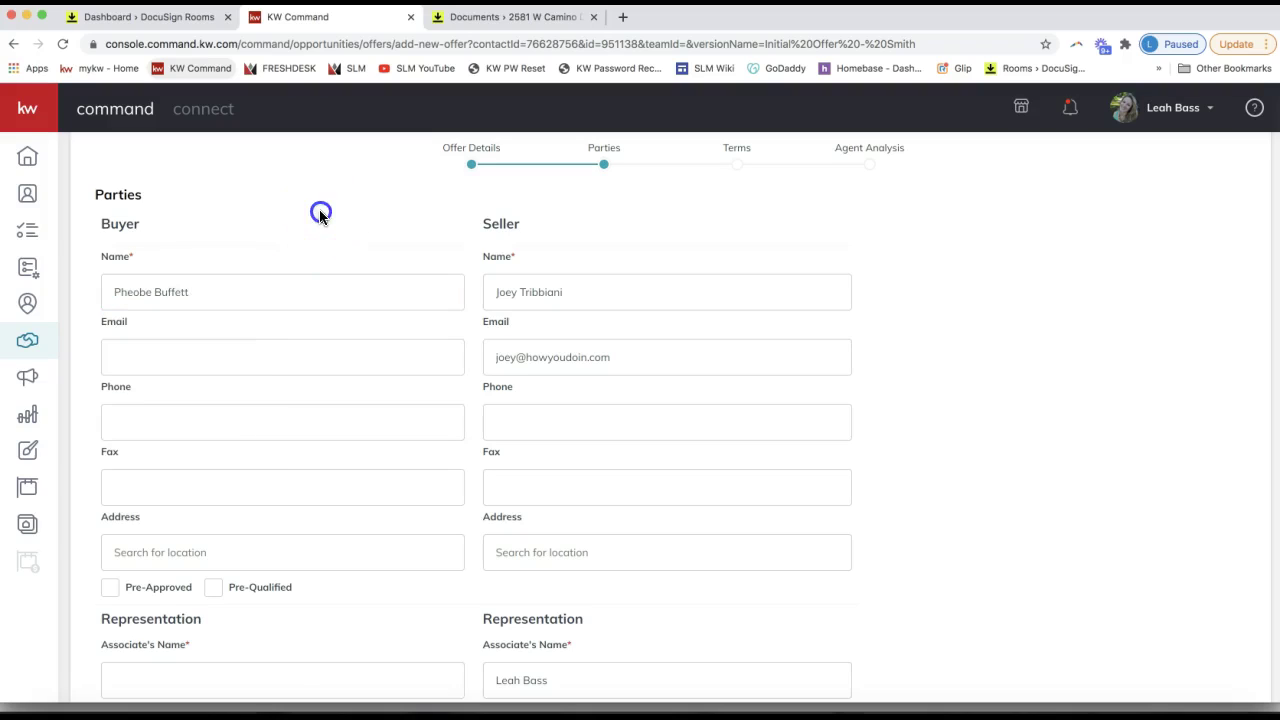
{"action": "scroll", "coordinate": [251, 489], "scroll_direction": "down", "scroll_amount": 3}
{"action": "left_click", "coordinate": [189, 500]}
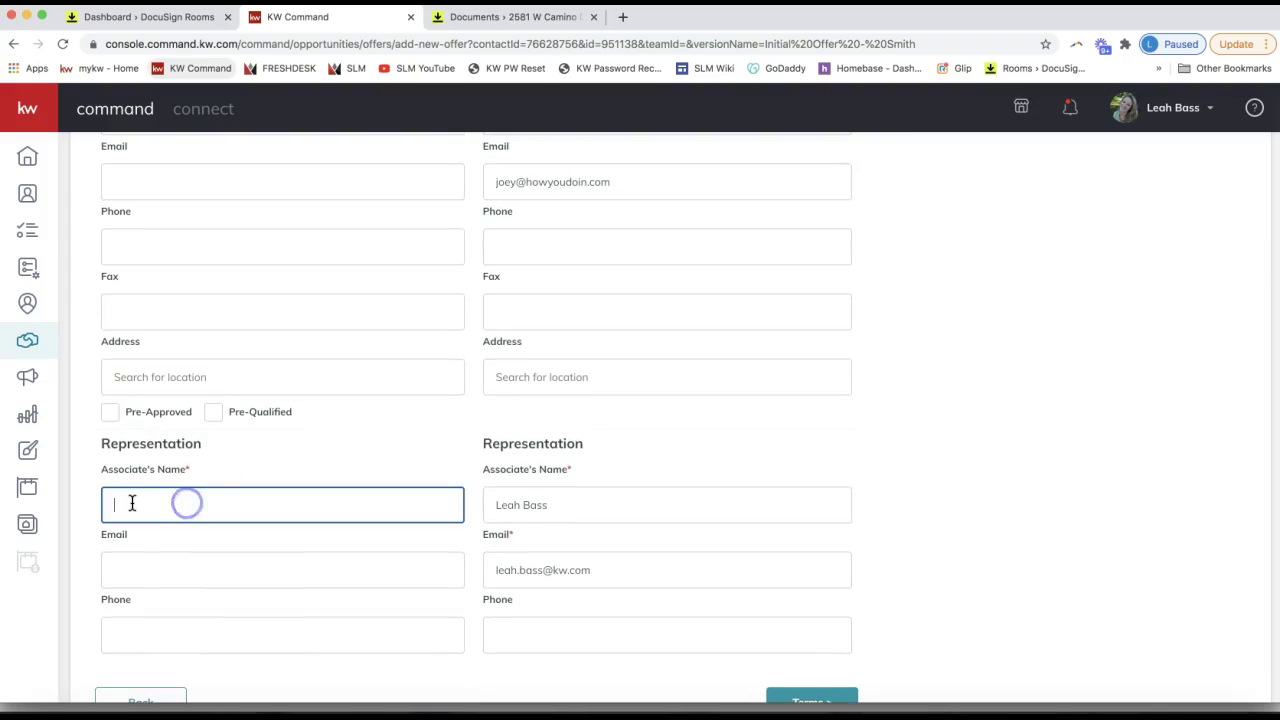
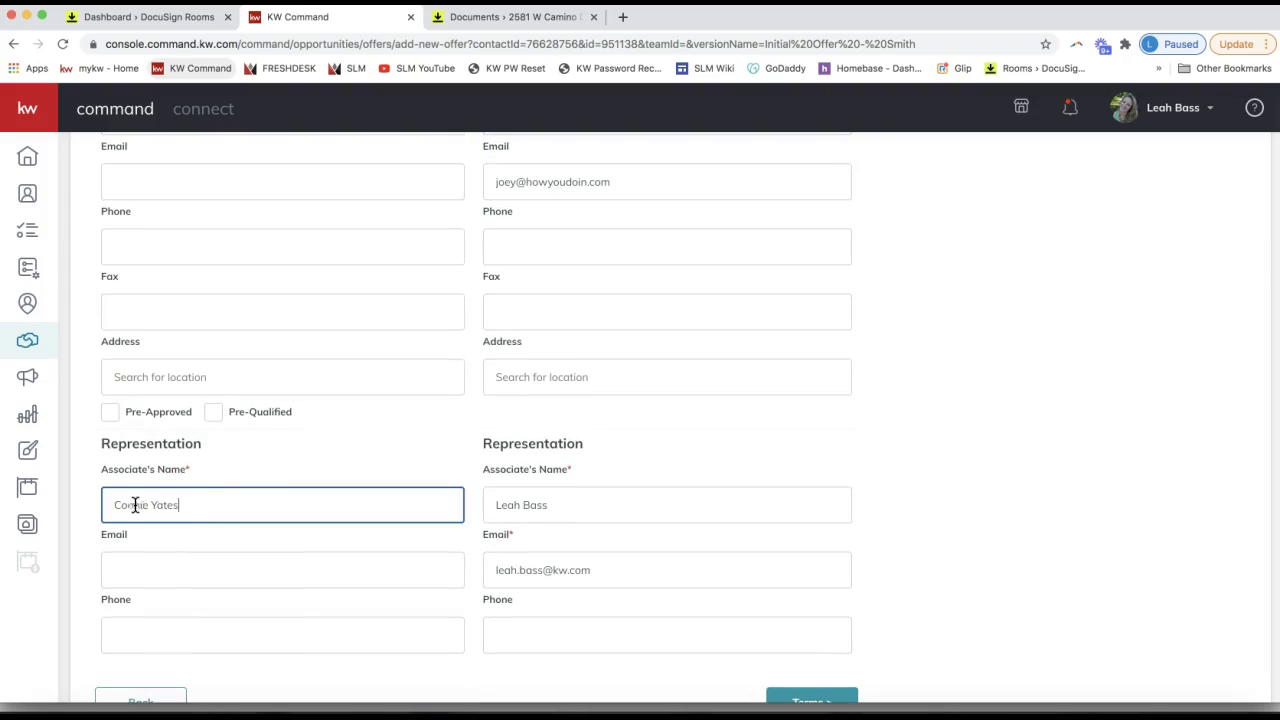
Review the seller and buyer name entries, then advance to the Terms step
{"action": "scroll", "coordinate": [403, 534], "scroll_direction": "up", "scroll_amount": 1}
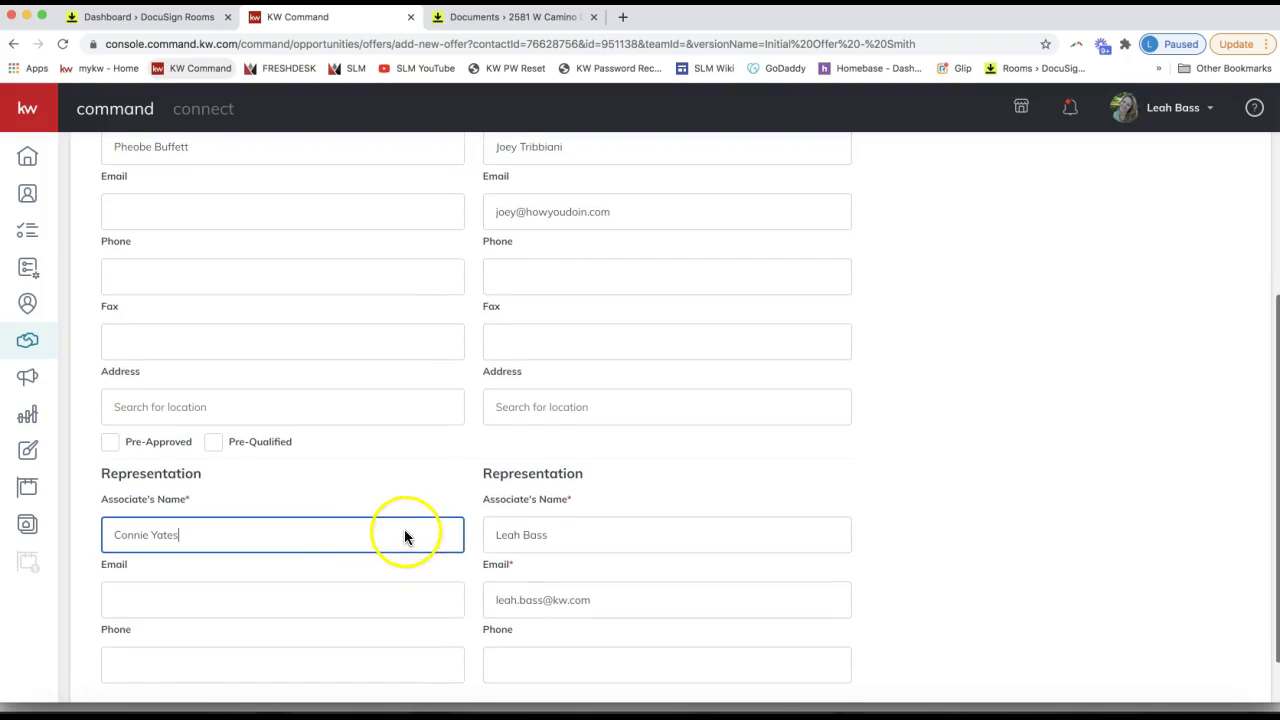
{"action": "left_click", "coordinate": [608, 523]}
{"action": "scroll", "coordinate": [609, 521], "scroll_direction": "up", "scroll_amount": 6}
{"action": "left_click", "coordinate": [588, 490]}
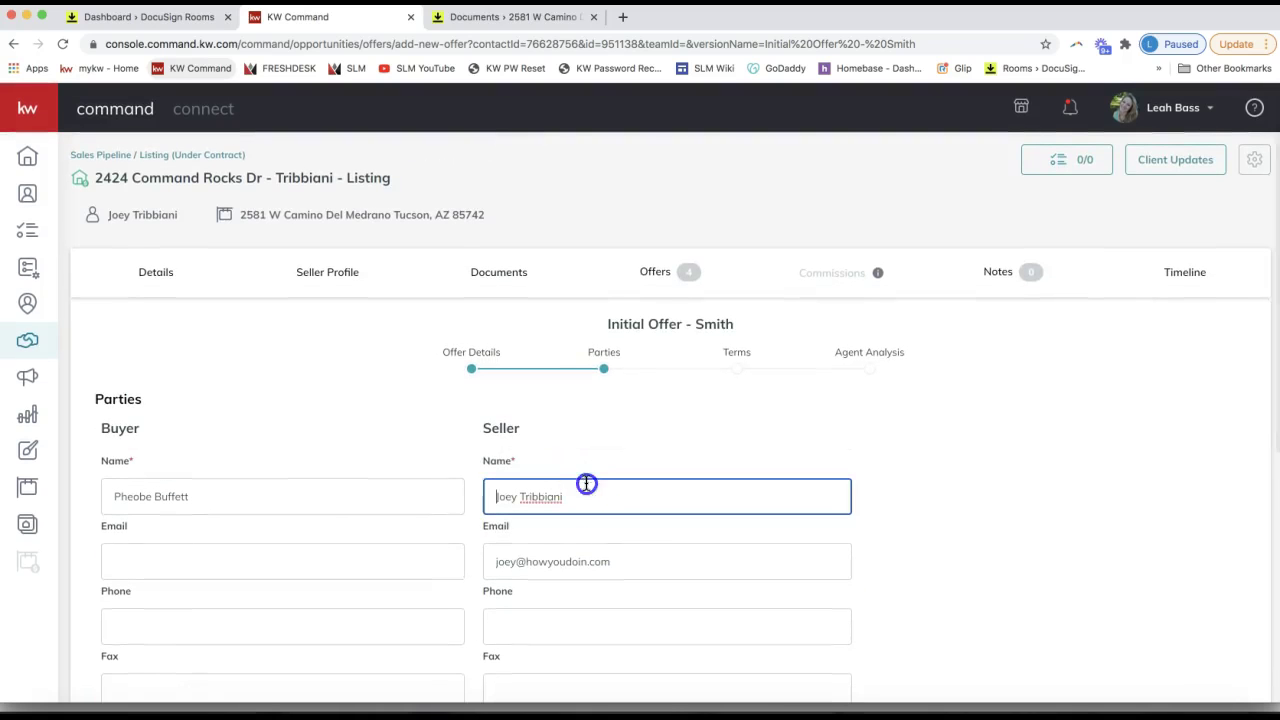
{"action": "left_click", "coordinate": [351, 500]}
{"action": "scroll", "coordinate": [1034, 450], "scroll_direction": "down", "scroll_amount": 5}
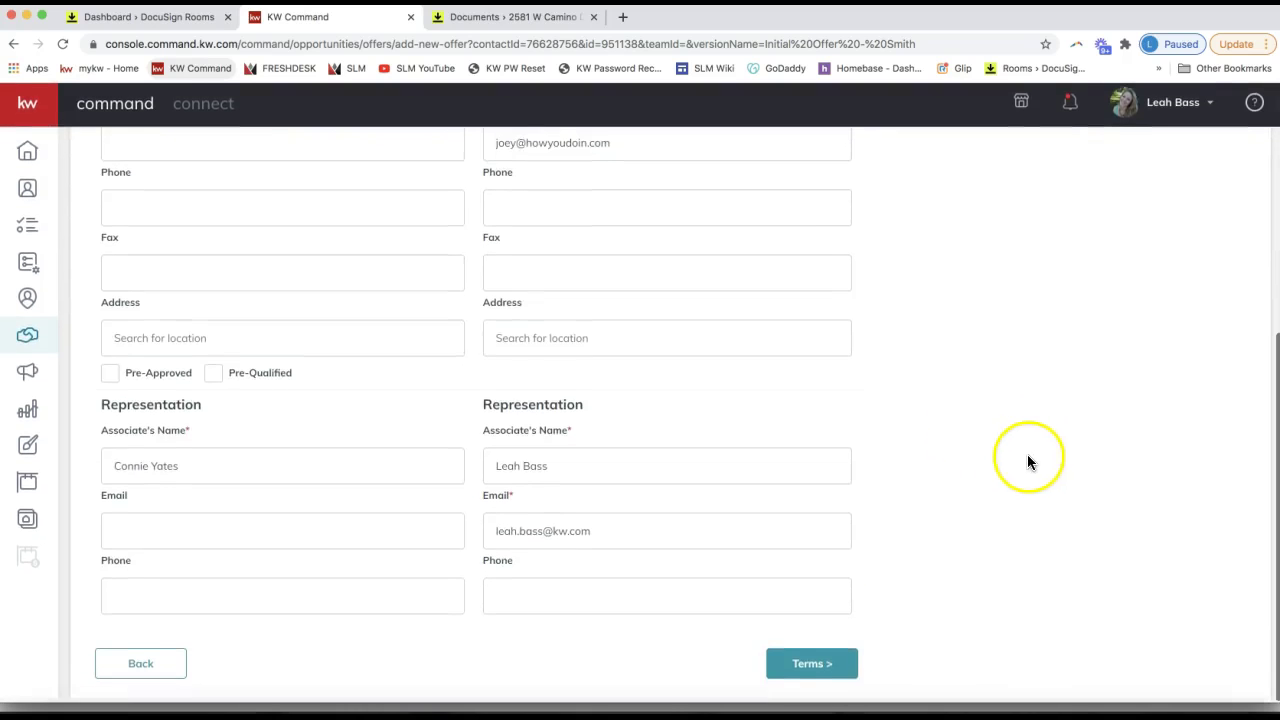
{"action": "left_click", "coordinate": [812, 670]}
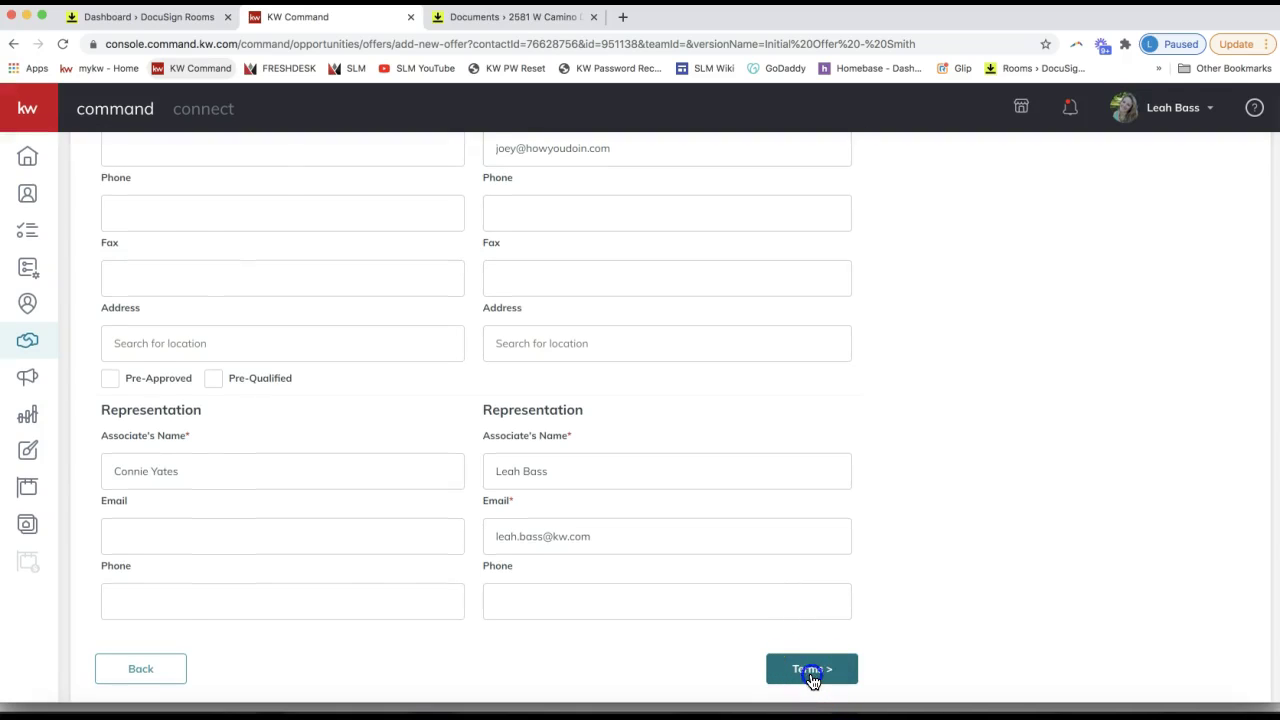
Enter a cash amount of 100,000 and a finance amount of $200,000
{"action": "left_click", "coordinate": [716, 428]}
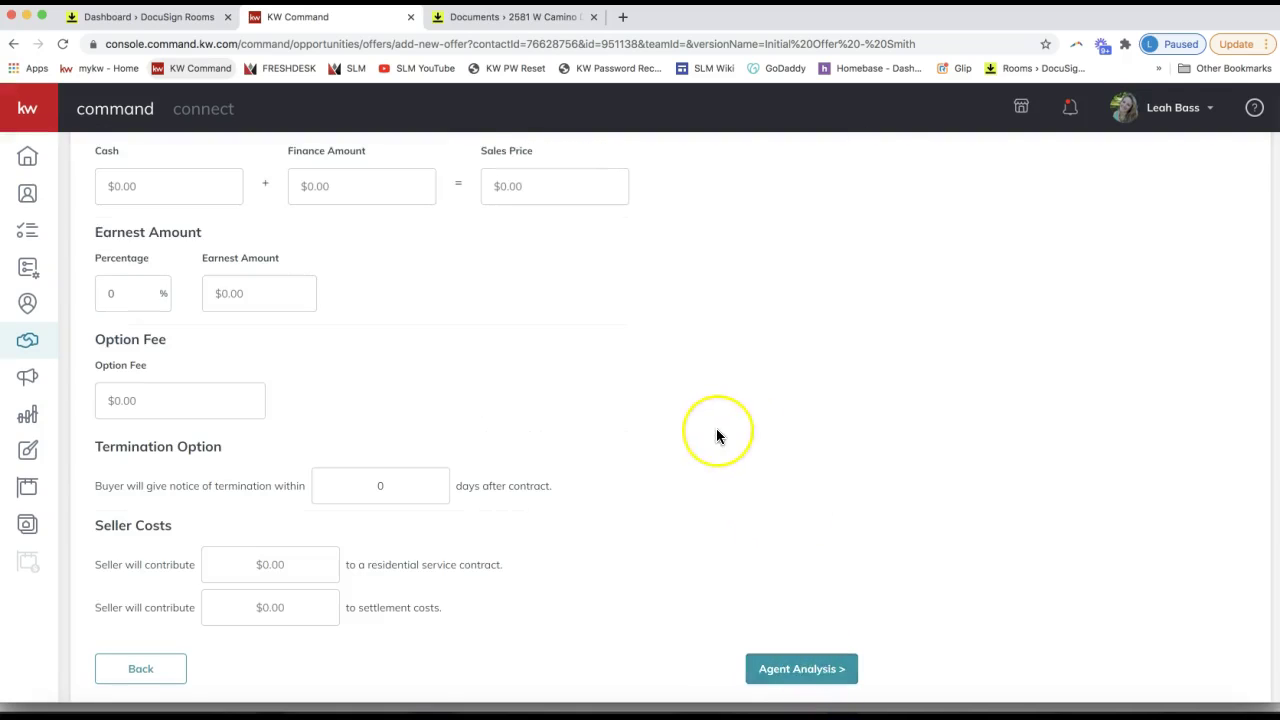
{"action": "scroll", "coordinate": [716, 428], "scroll_direction": "up", "scroll_amount": 3}
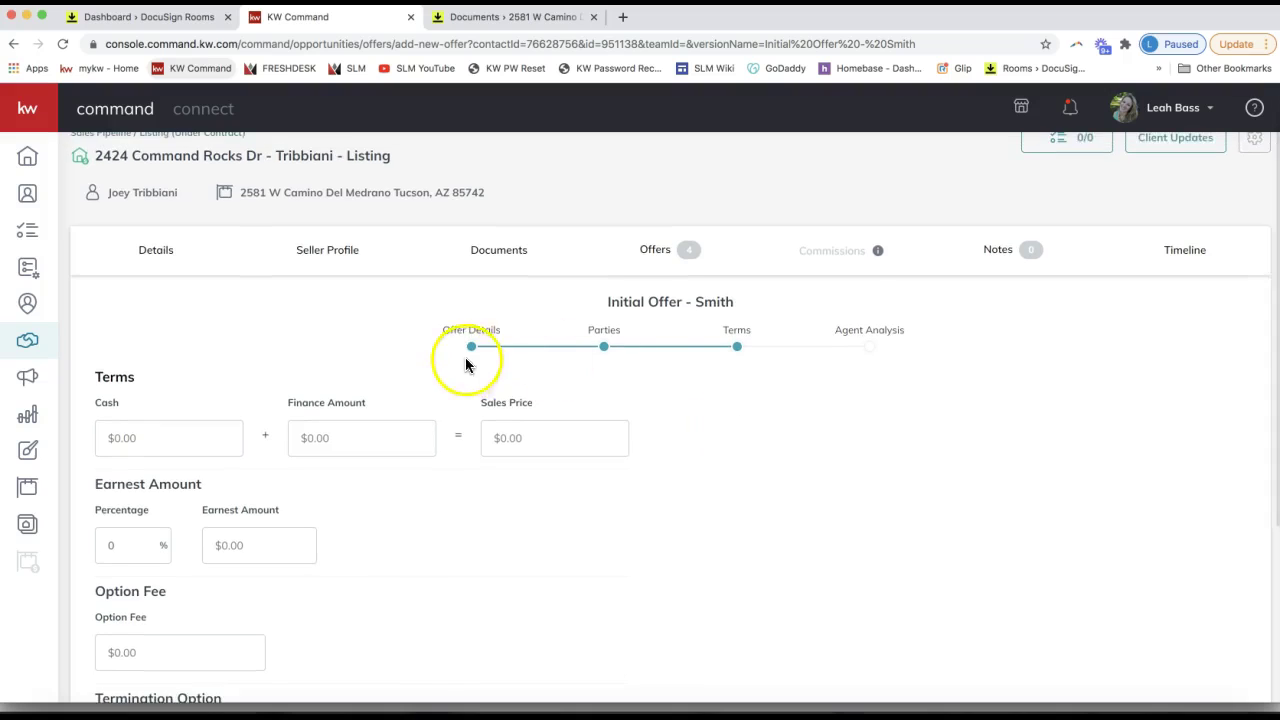
{"action": "left_click", "coordinate": [200, 437]}
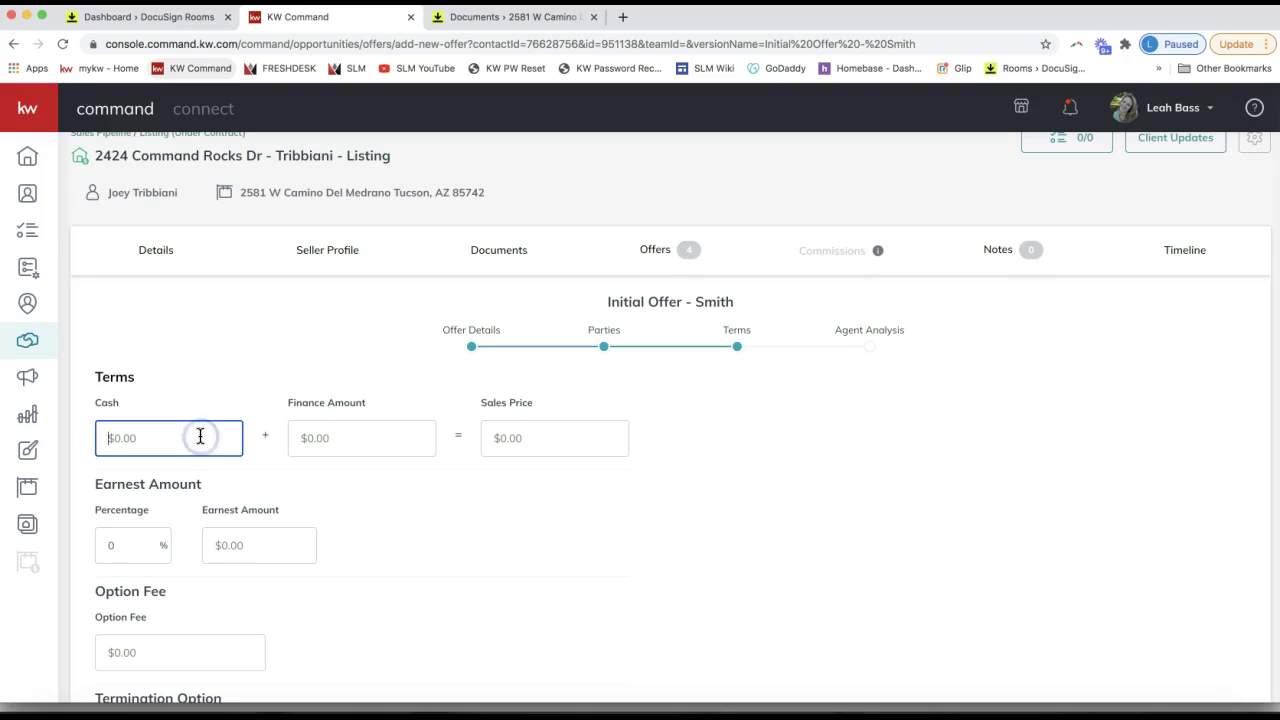
{"action": "type", "text": "100"}
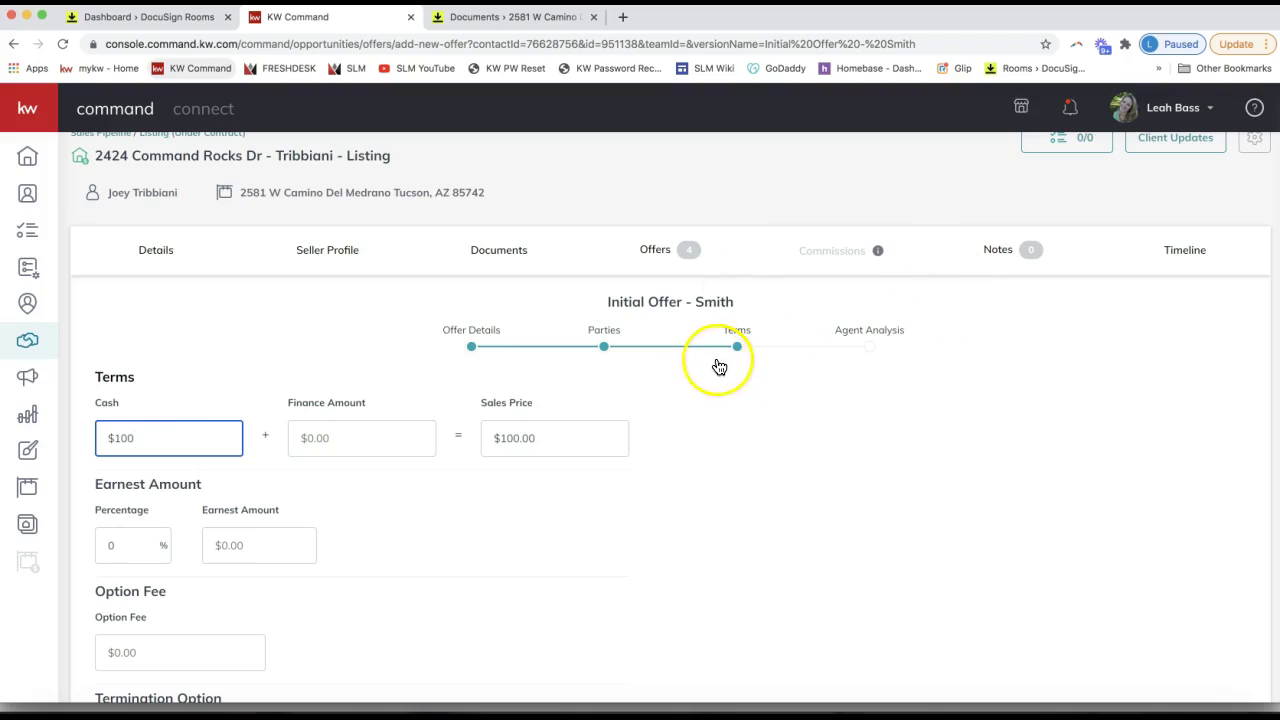
{"action": "key", "text": "BackSpace"}
{"action": "type", "text": ",000"}
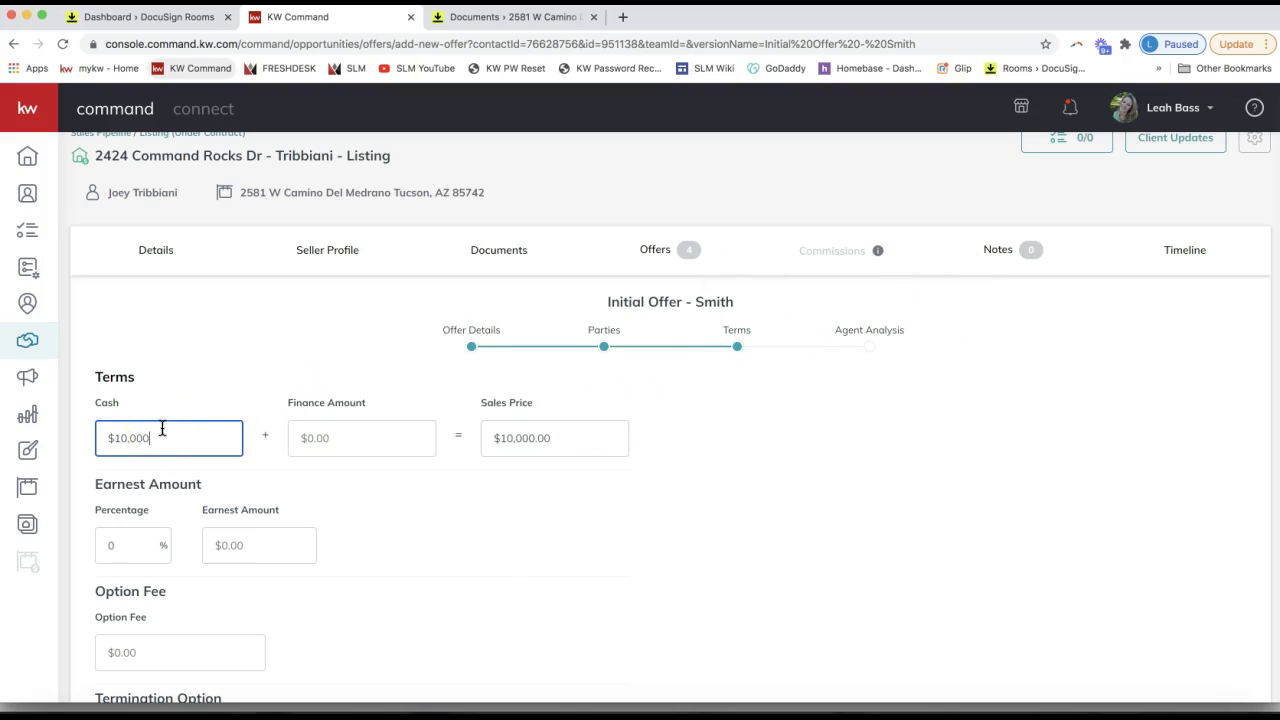
{"action": "left_click", "coordinate": [328, 440]}
{"action": "type", "text": "2000000"}
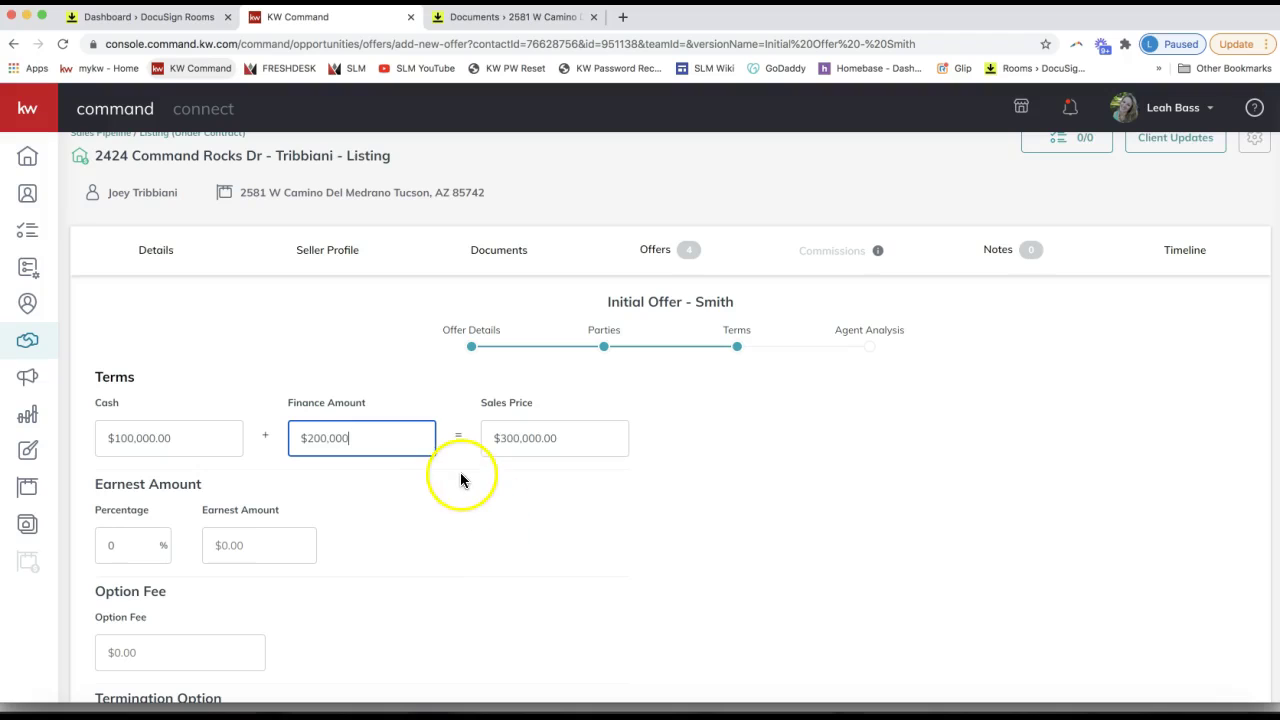
{"action": "left_click", "coordinate": [668, 537]}
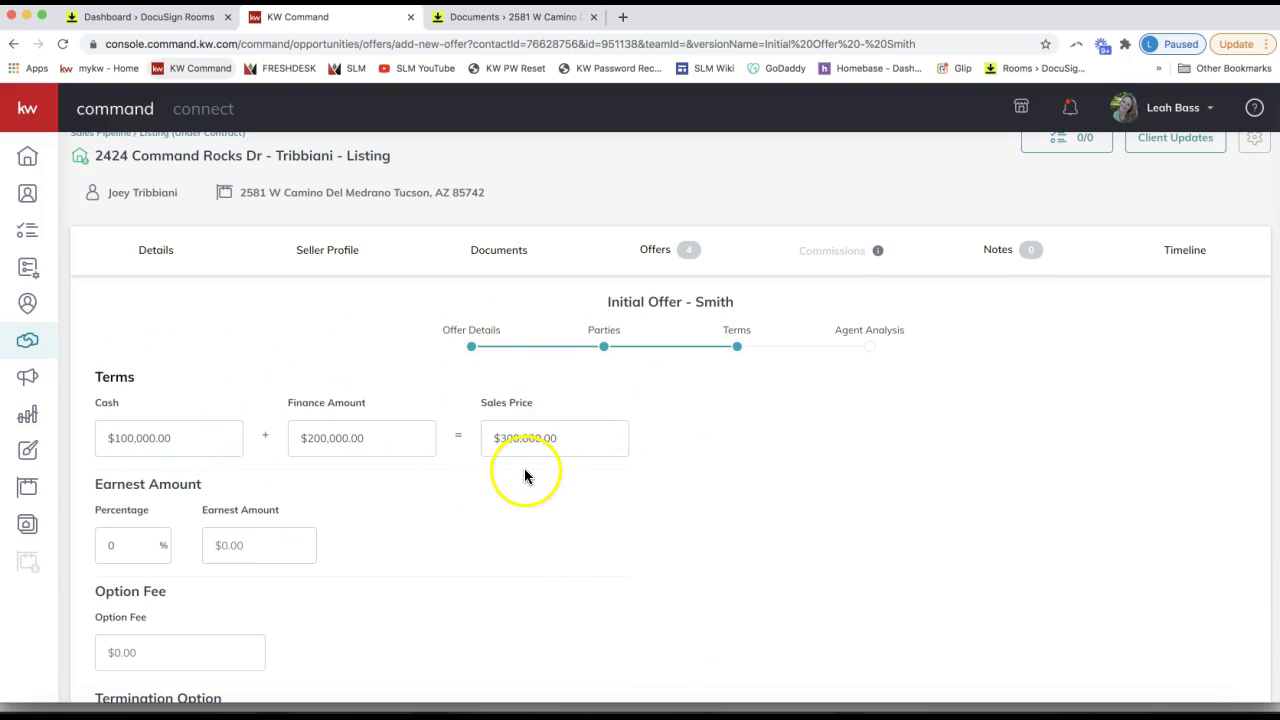
Set 1% earnest money and seller contributions of $1,000 service contract and $3,000 settlement costs
{"action": "scroll", "coordinate": [525, 474], "scroll_direction": "down", "scroll_amount": 2}
{"action": "left_click", "coordinate": [128, 416]}
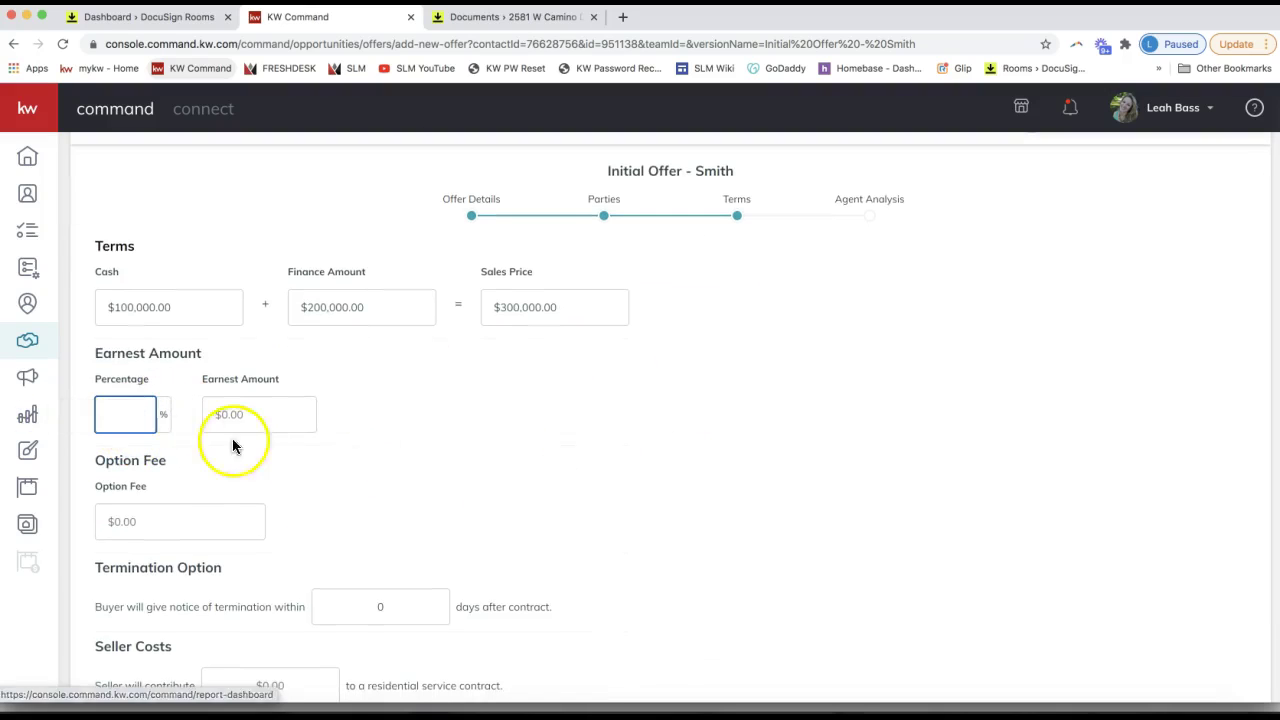
{"action": "type", "text": "1"}
{"action": "left_click", "coordinate": [380, 460]}
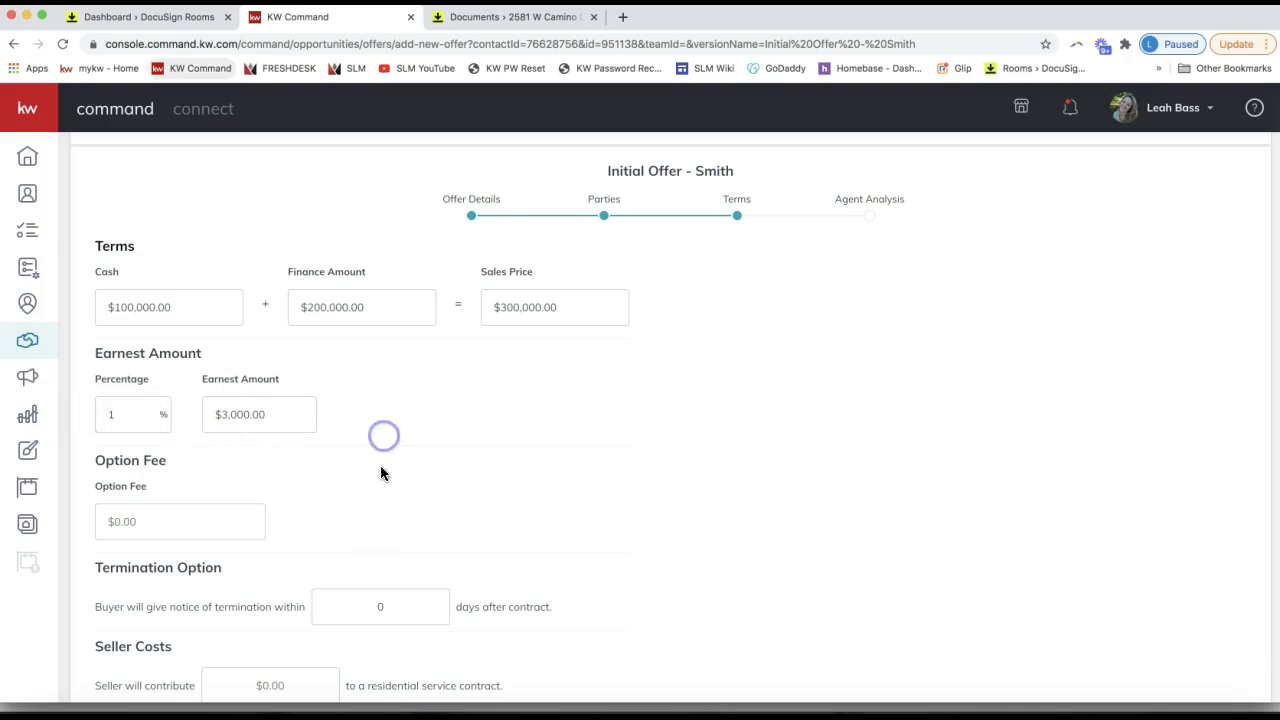
{"action": "scroll", "coordinate": [369, 516], "scroll_direction": "down", "scroll_amount": 2}
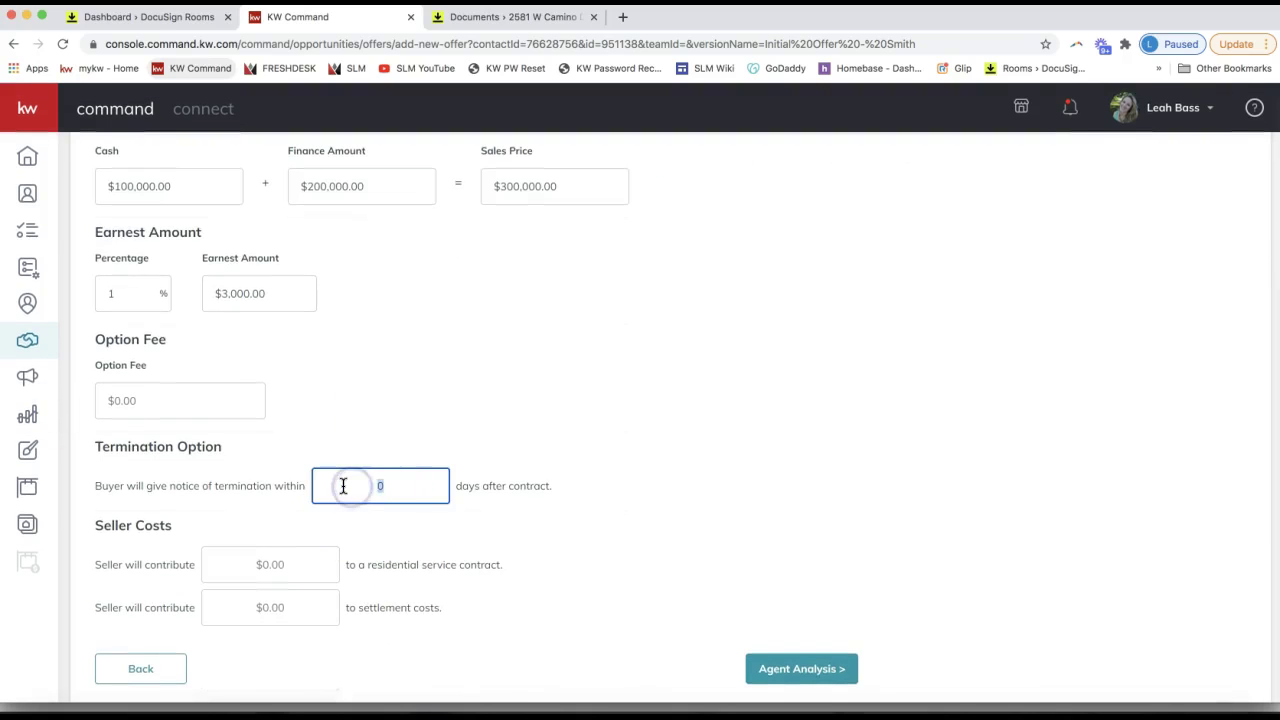
{"action": "left_click", "coordinate": [287, 570]}
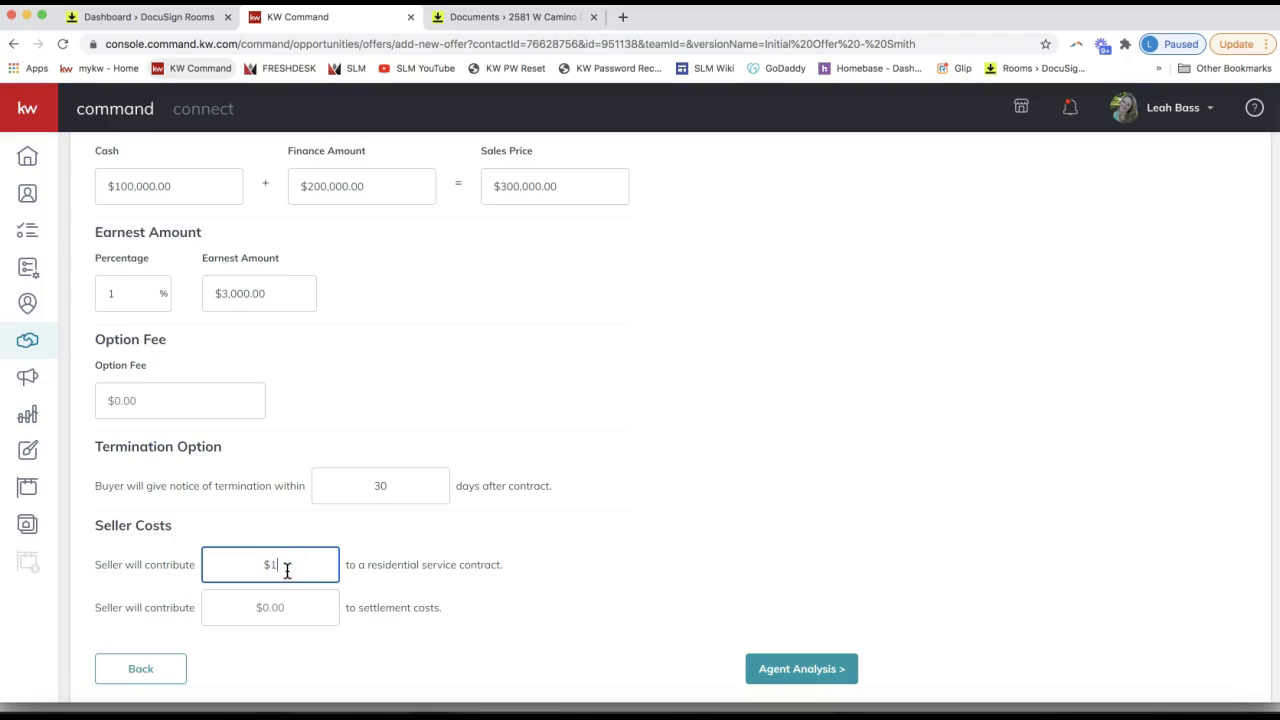
{"action": "left_click", "coordinate": [317, 603]}
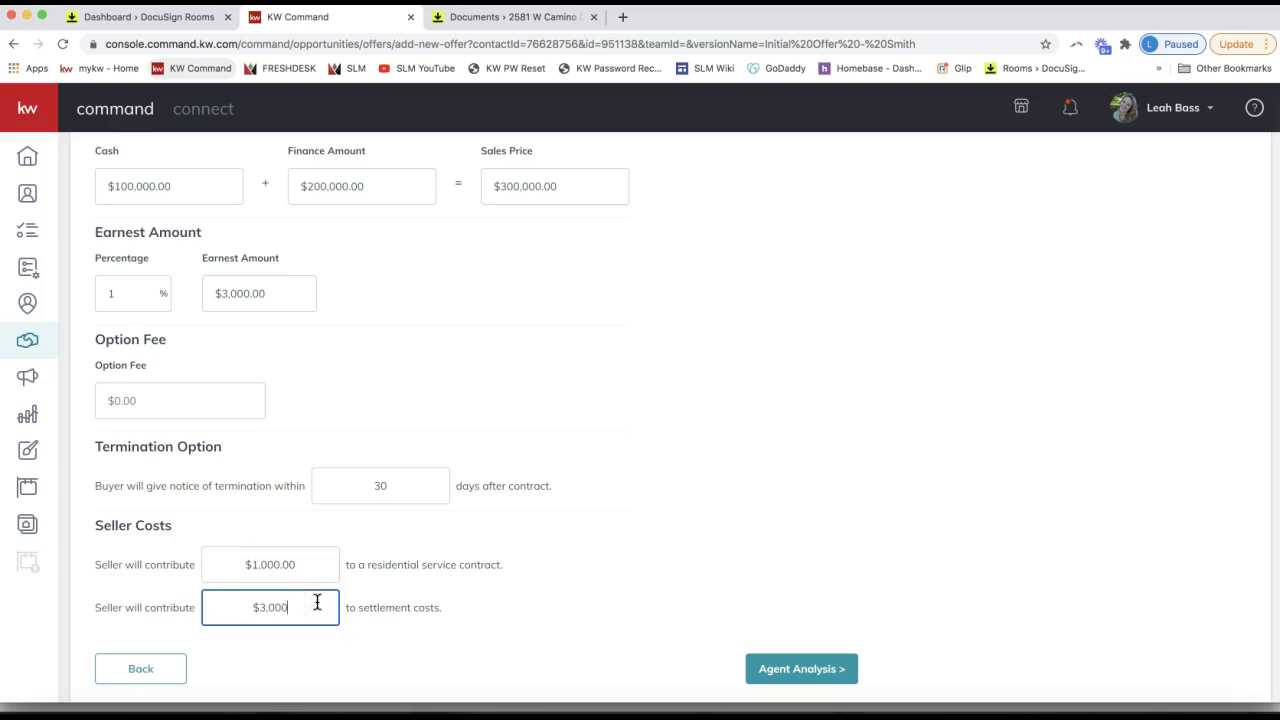
{"action": "left_click", "coordinate": [576, 545]}
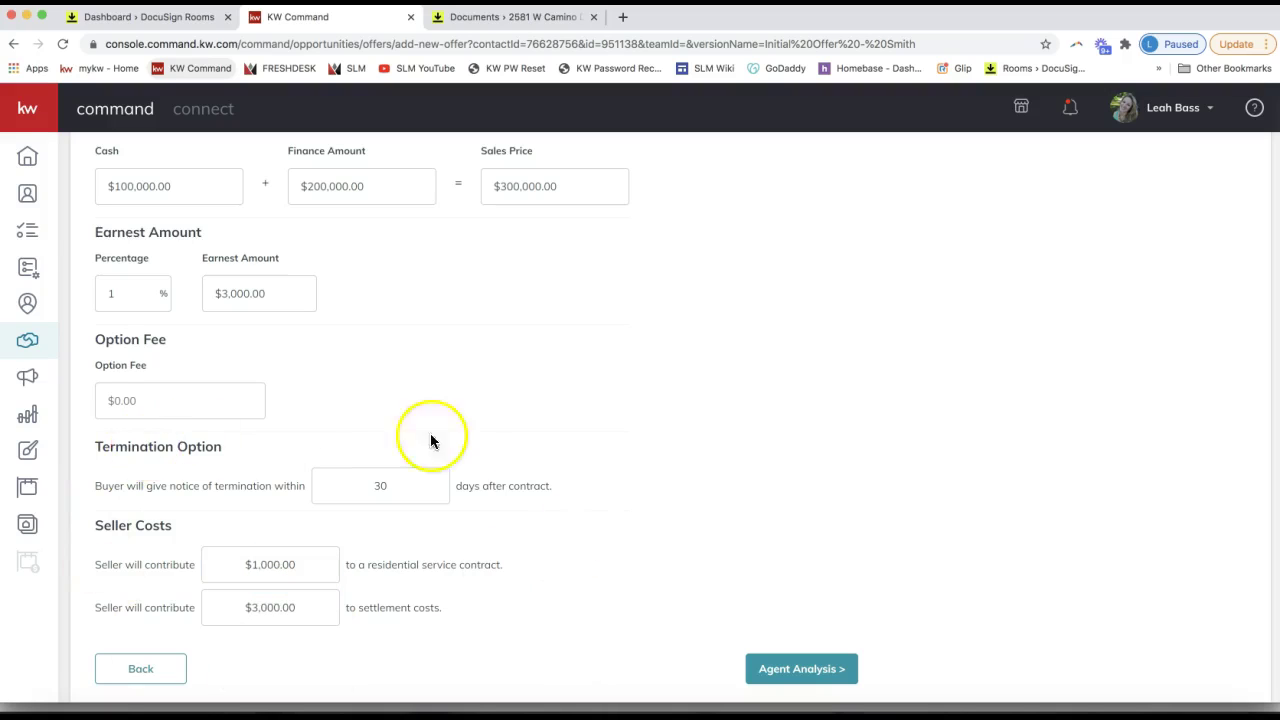
Advance the offer from Terms to the Agent Analysis step
{"action": "scroll", "coordinate": [450, 445], "scroll_direction": "up", "scroll_amount": 3}
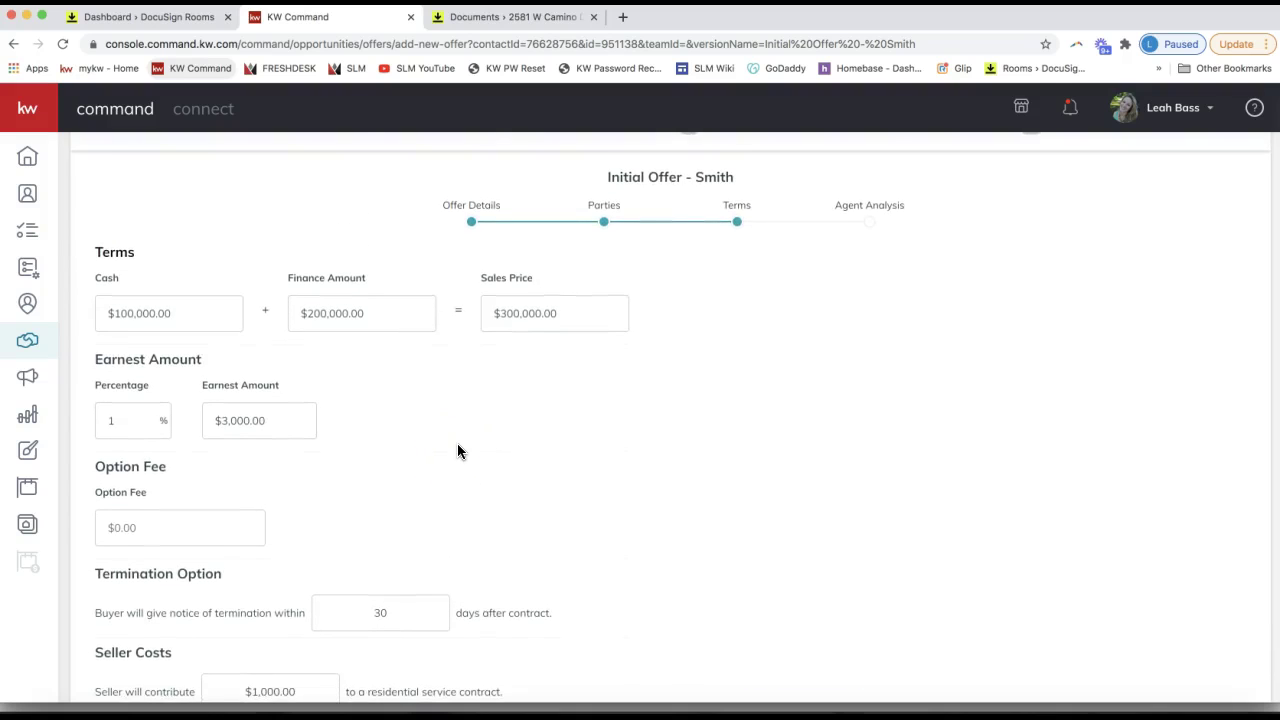
{"action": "scroll", "coordinate": [457, 450], "scroll_direction": "down", "scroll_amount": 3}
{"action": "left_click", "coordinate": [808, 665]}
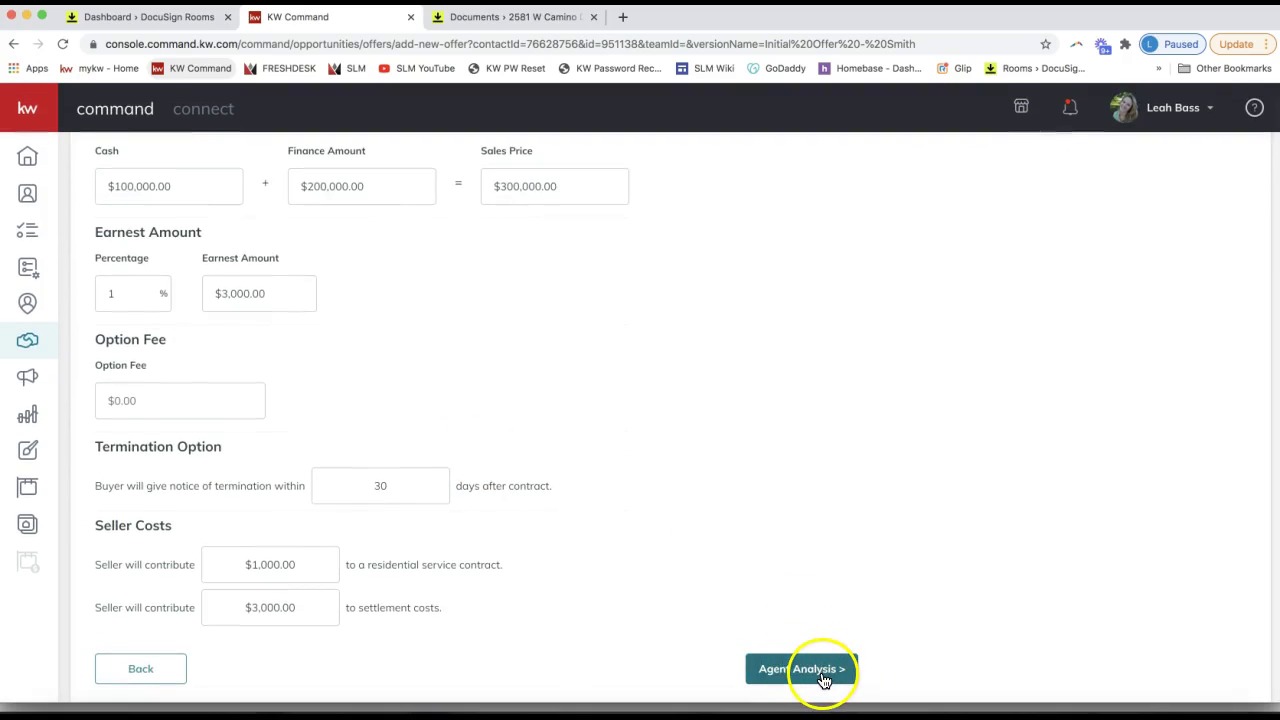
{"action": "left_click", "coordinate": [822, 678]}
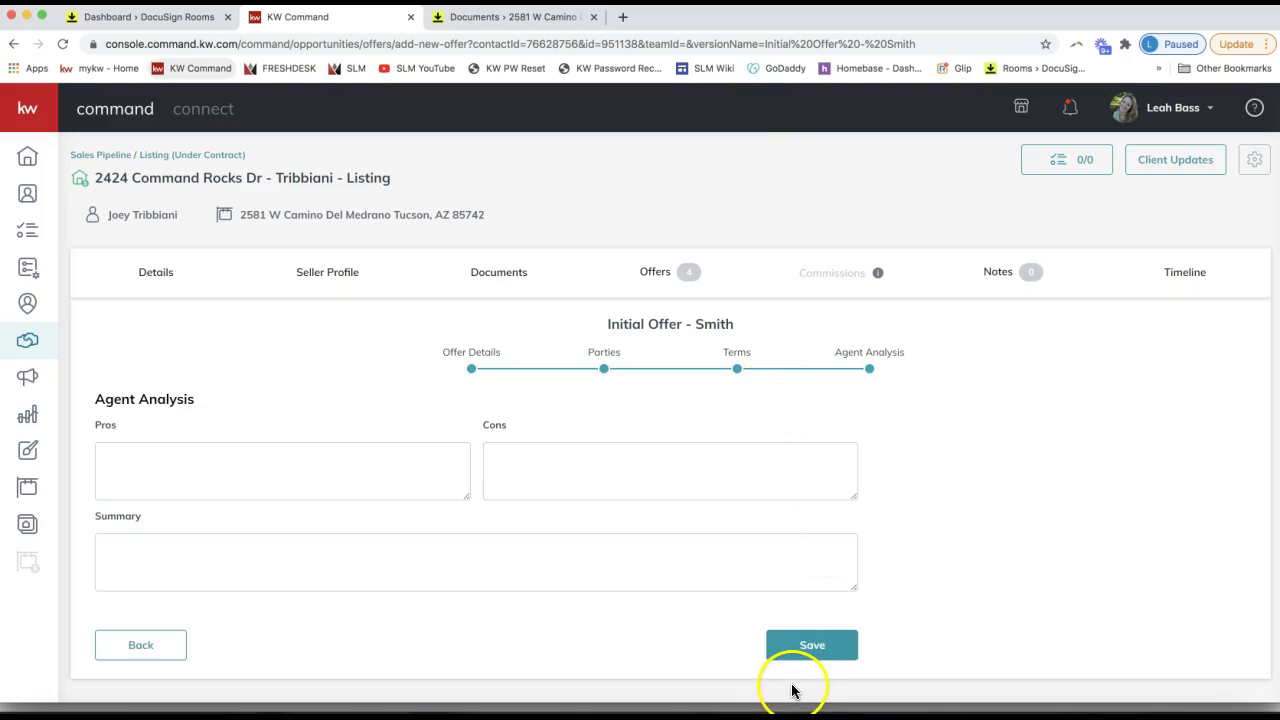
Enter 'Large cash amount' as the pros and 'Contingent' as the cons, then save the offer
{"action": "left_click", "coordinate": [191, 469]}
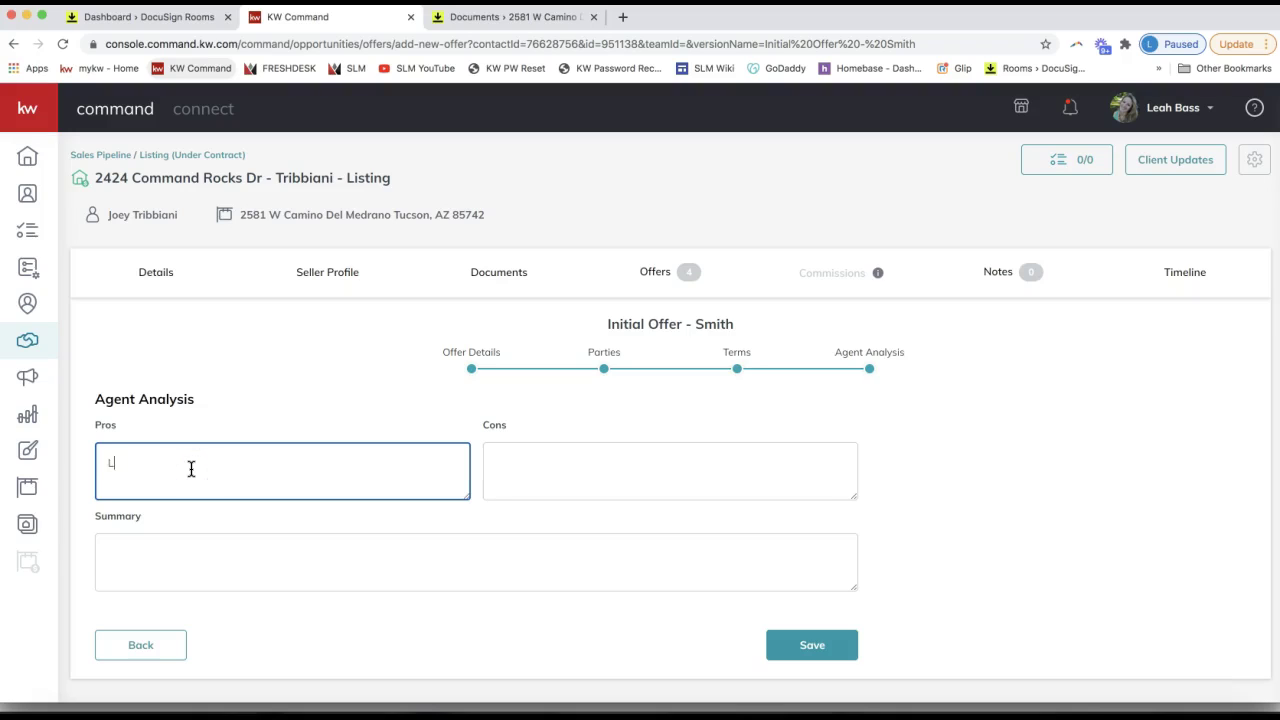
{"action": "type", "text": "Large cash amount"}
{"action": "key", "text": "Tab"}
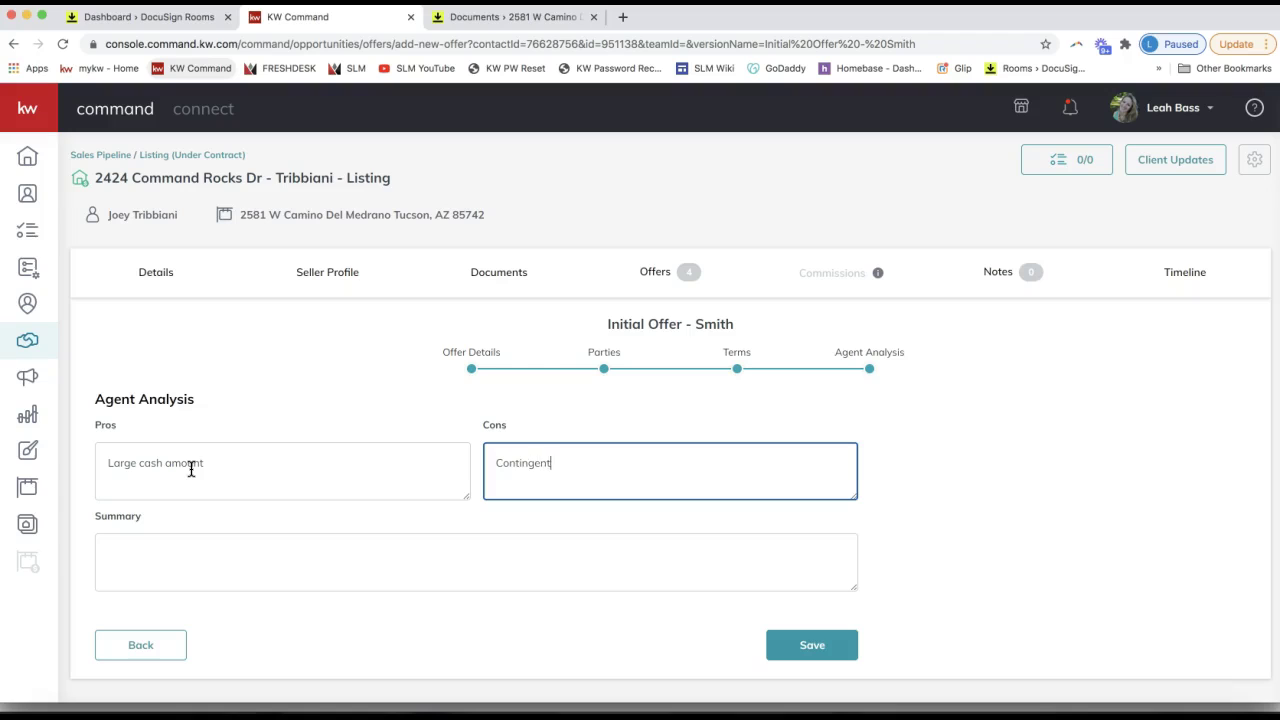
{"action": "left_click", "coordinate": [585, 475]}
{"action": "left_click", "coordinate": [357, 470]}
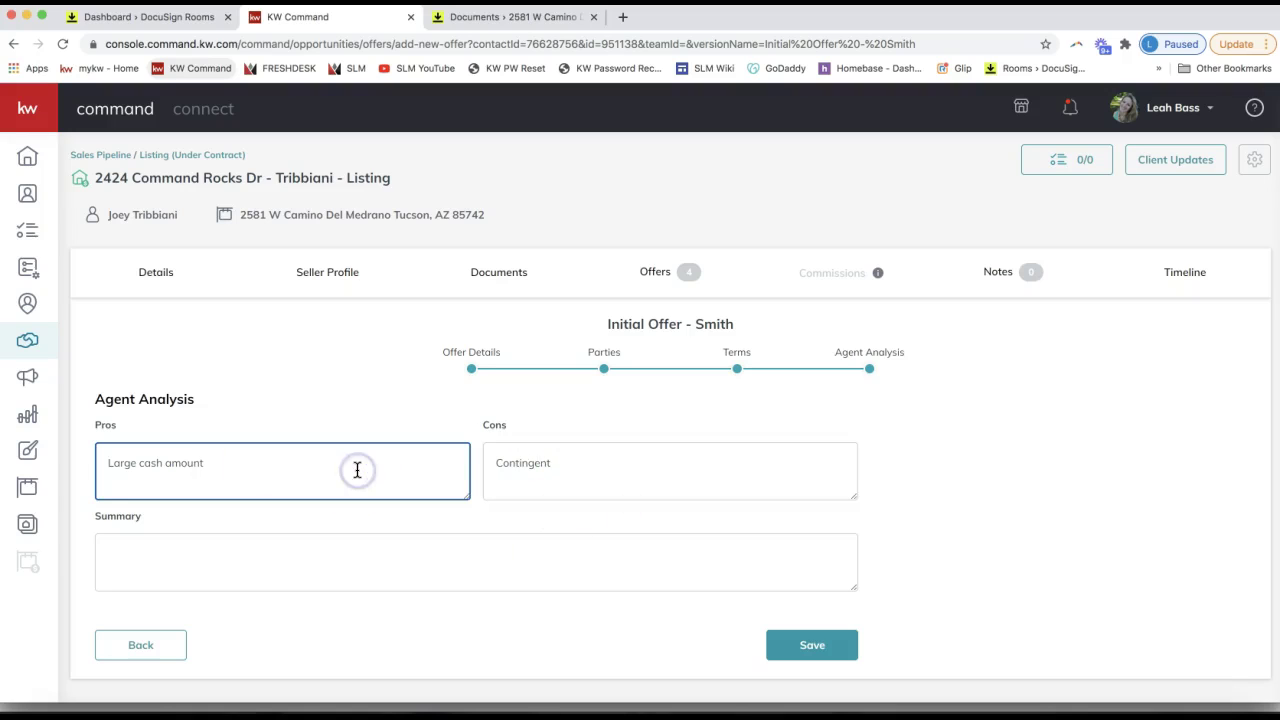
{"action": "left_click", "coordinate": [194, 399]}
{"action": "left_click", "coordinate": [815, 648]}
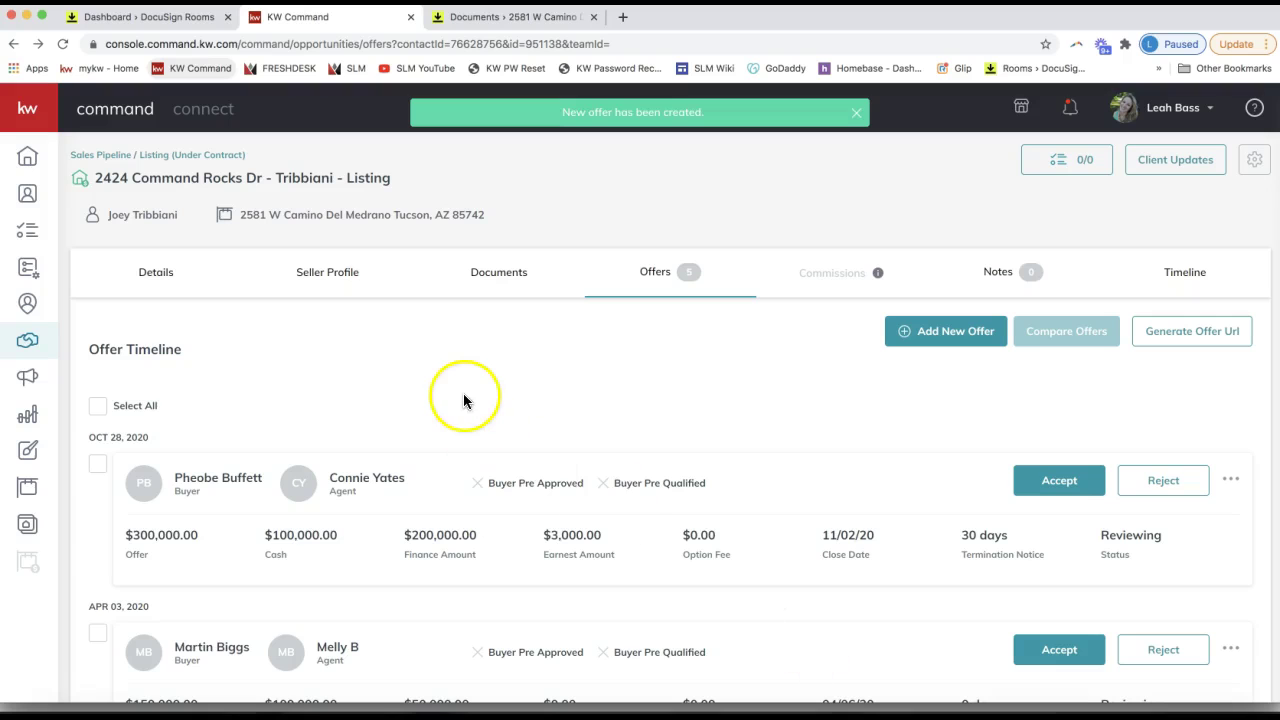
Scroll through the five-offer timeline, checking the new Oct 28 $300,000 offer, and back up
{"action": "scroll", "coordinate": [530, 384], "scroll_direction": "down", "scroll_amount": 3}
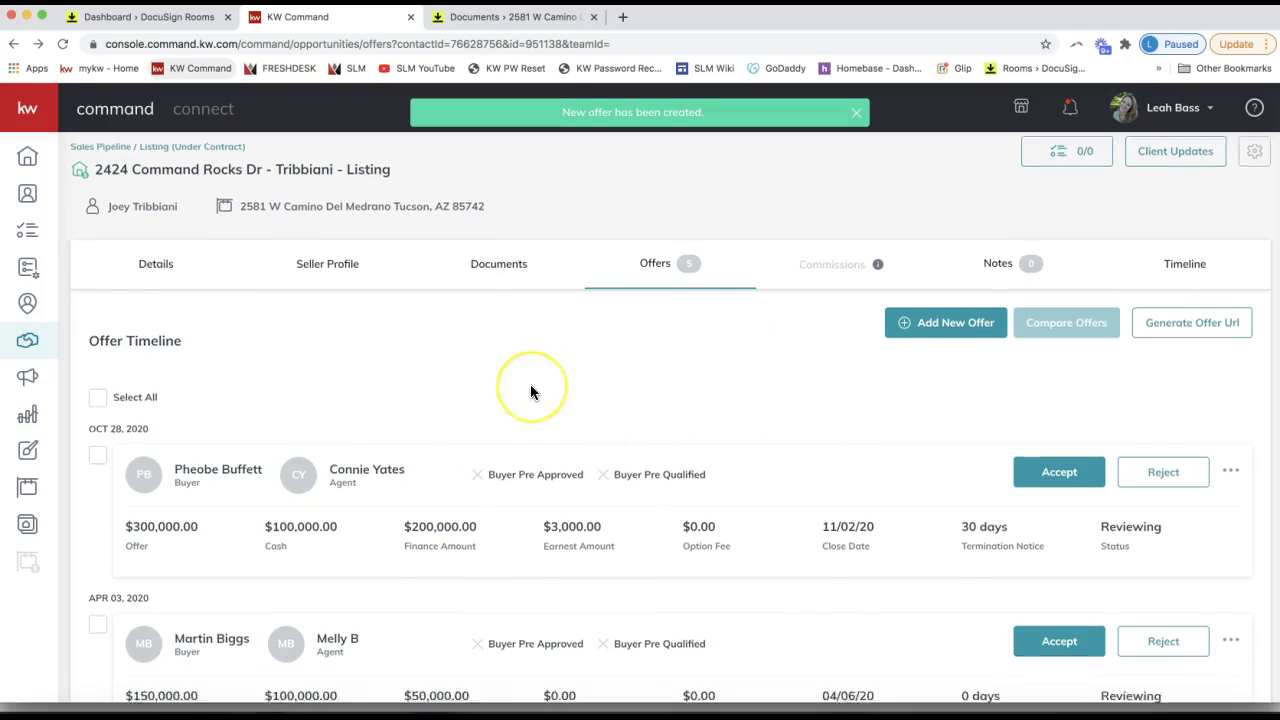
{"action": "scroll", "coordinate": [530, 390], "scroll_direction": "down", "scroll_amount": 5}
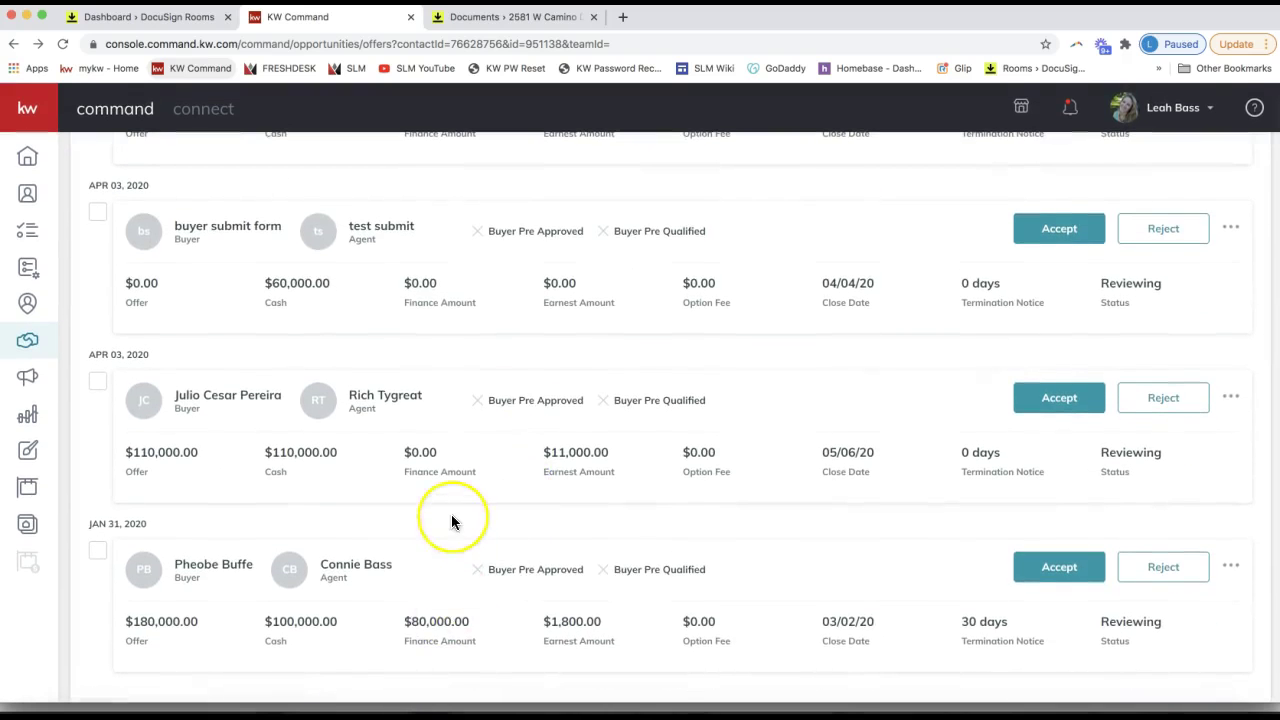
{"action": "scroll", "coordinate": [452, 521], "scroll_direction": "up", "scroll_amount": 3}
{"action": "scroll", "coordinate": [452, 521], "scroll_direction": "up", "scroll_amount": 6}
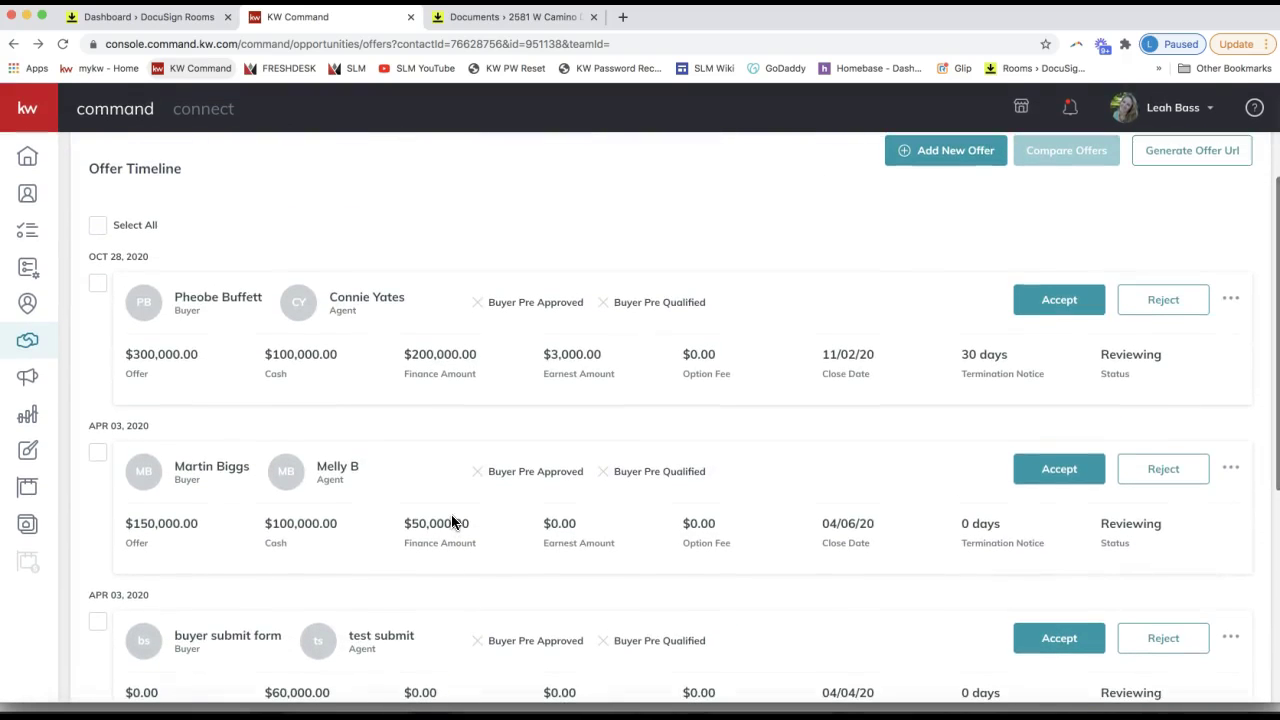
{"action": "scroll", "coordinate": [452, 521], "scroll_direction": "up", "scroll_amount": 3}
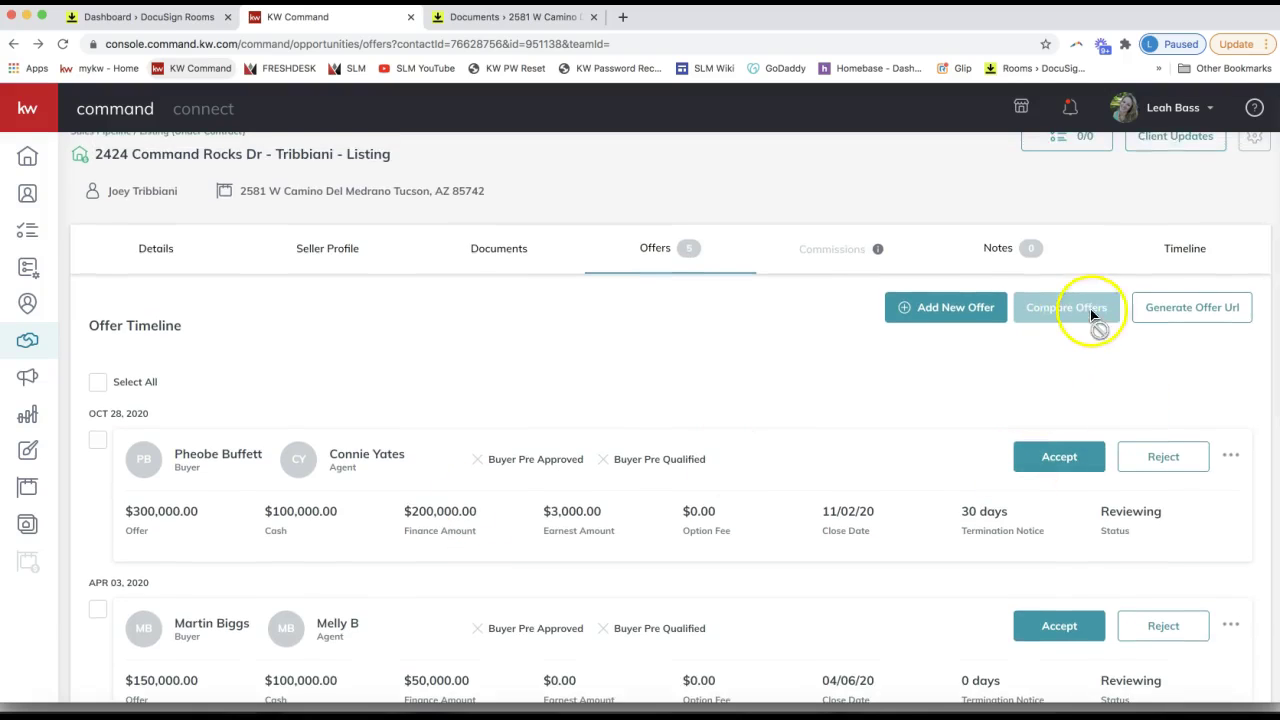
{"action": "left_click", "coordinate": [97, 381]}
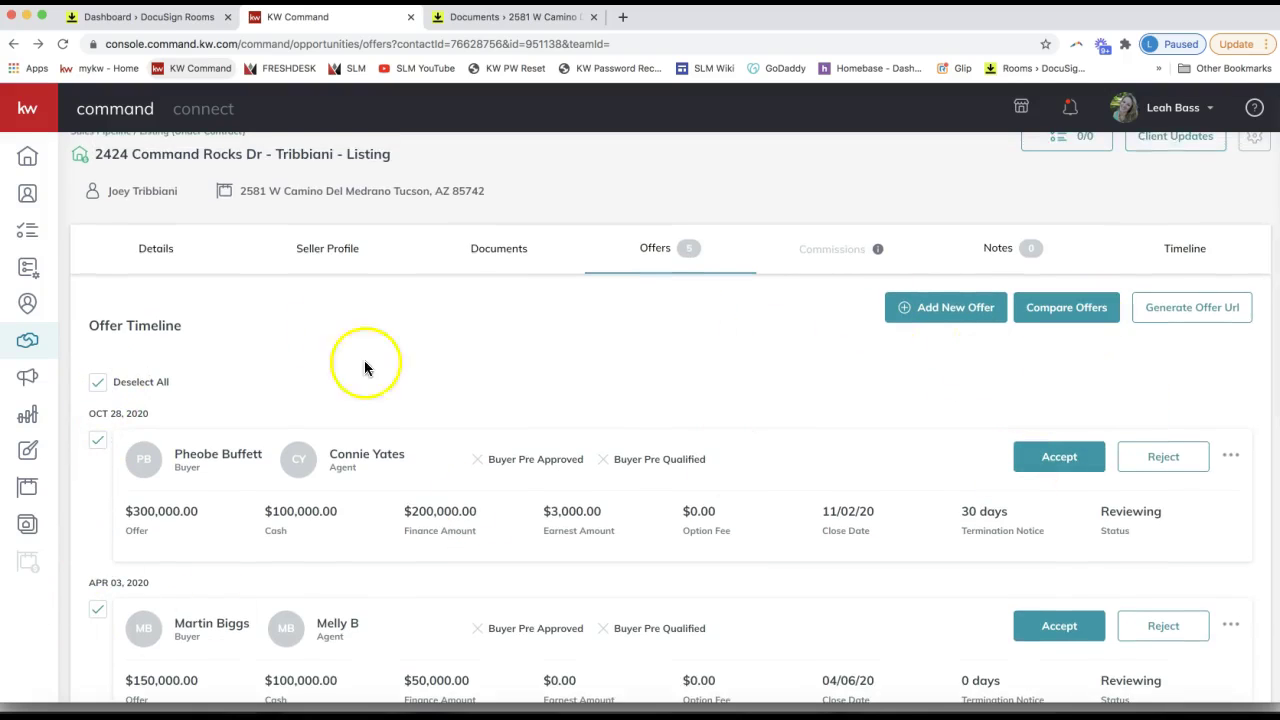
{"action": "left_click", "coordinate": [1069, 312]}
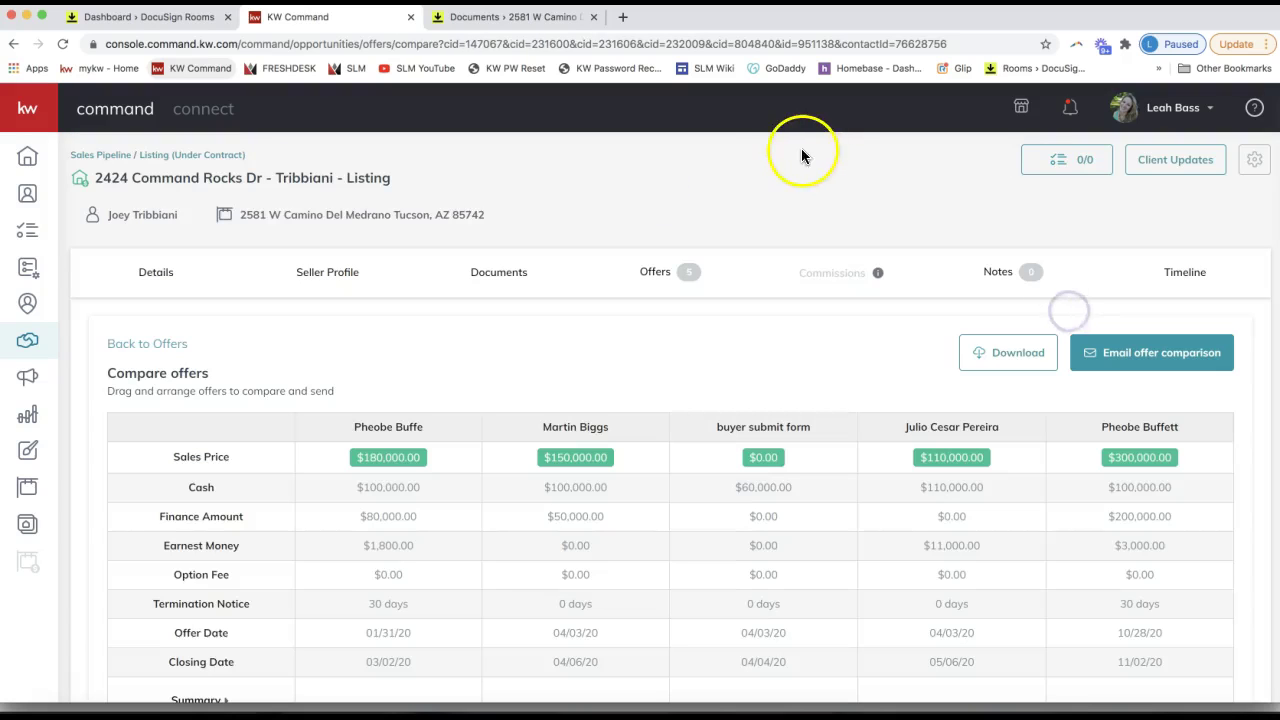
{"action": "scroll", "coordinate": [820, 376], "scroll_direction": "down", "scroll_amount": 3}
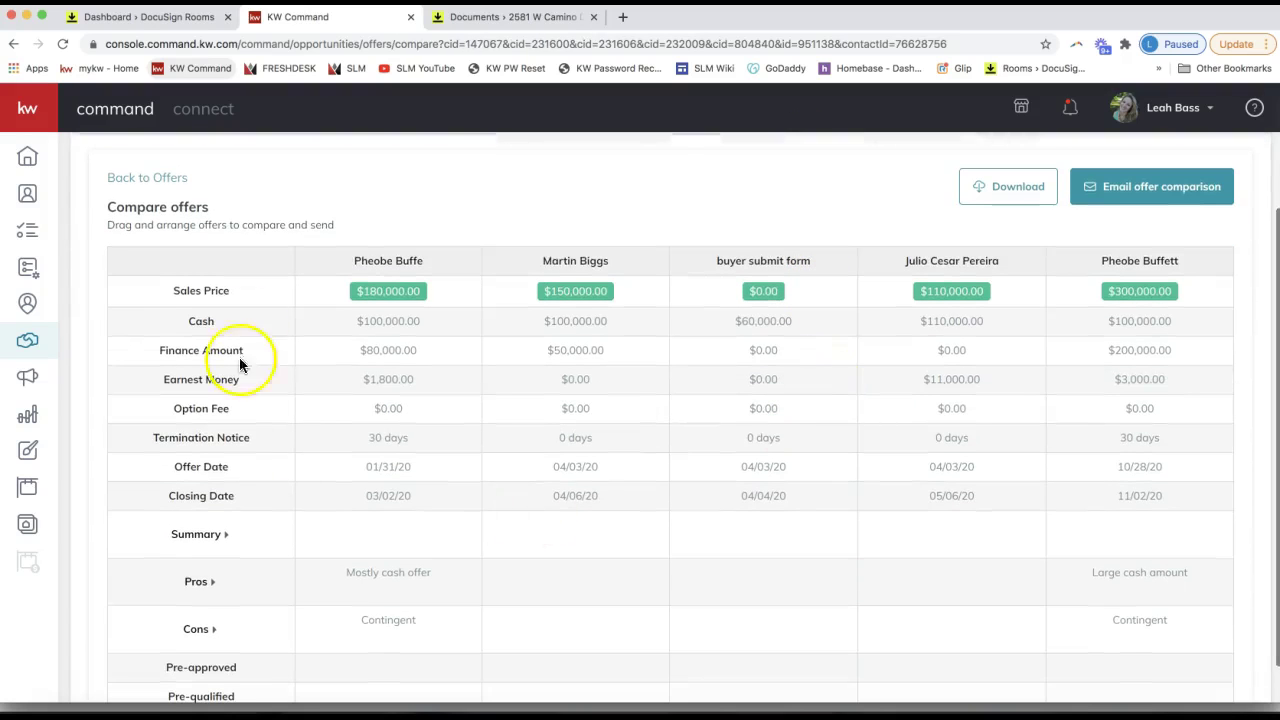
{"action": "scroll", "coordinate": [754, 410], "scroll_direction": "down", "scroll_amount": 1}
{"action": "scroll", "coordinate": [851, 526], "scroll_direction": "up", "scroll_amount": 2}
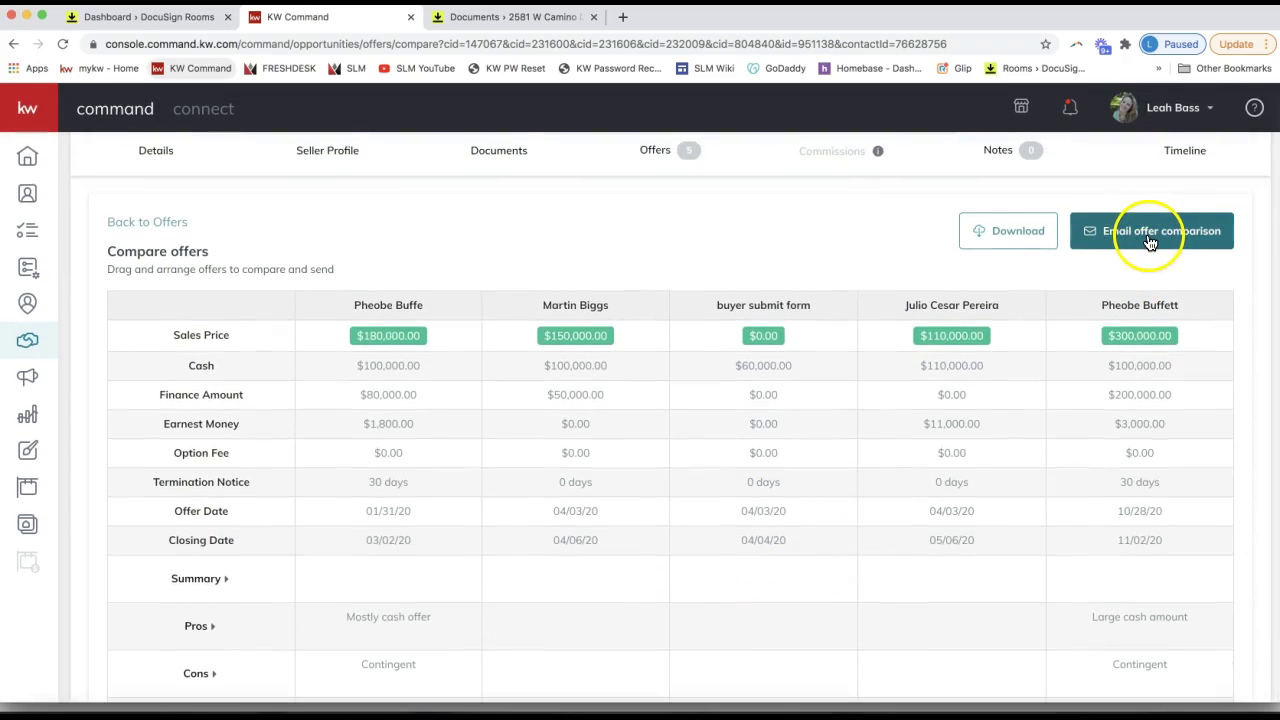
{"action": "scroll", "coordinate": [686, 331], "scroll_direction": "up", "scroll_amount": 3}
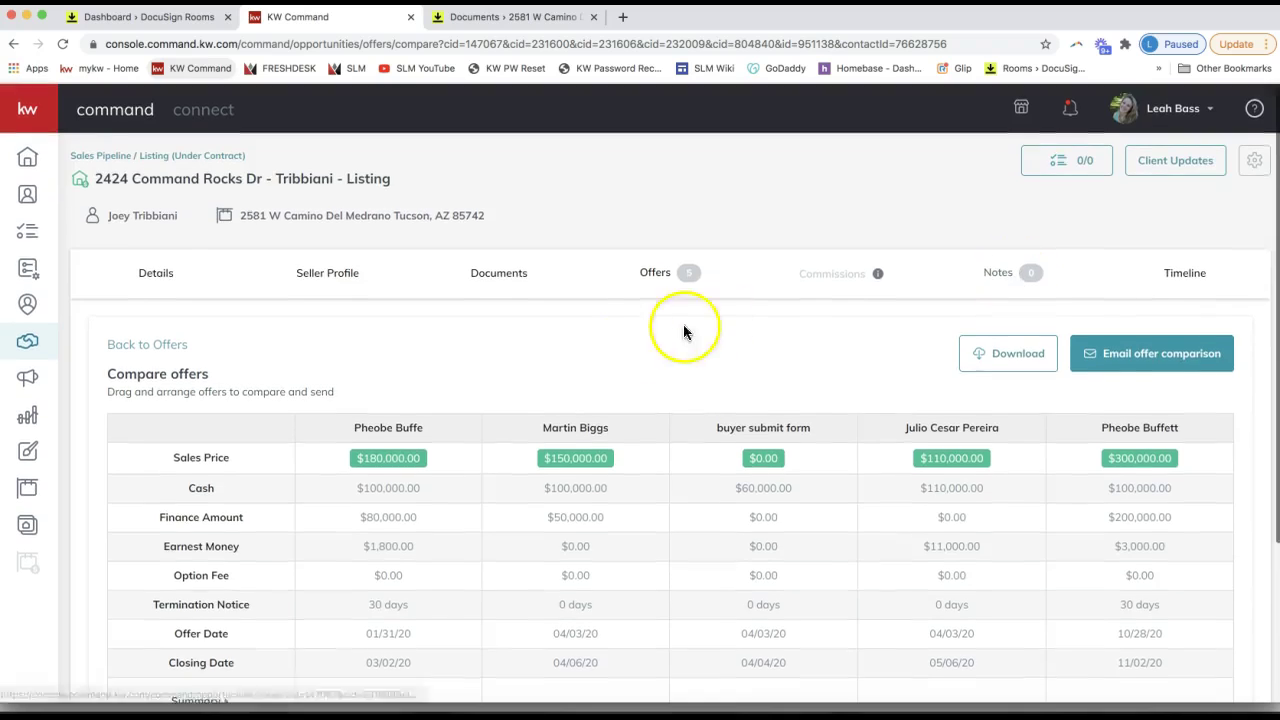
{"action": "left_click", "coordinate": [13, 44]}
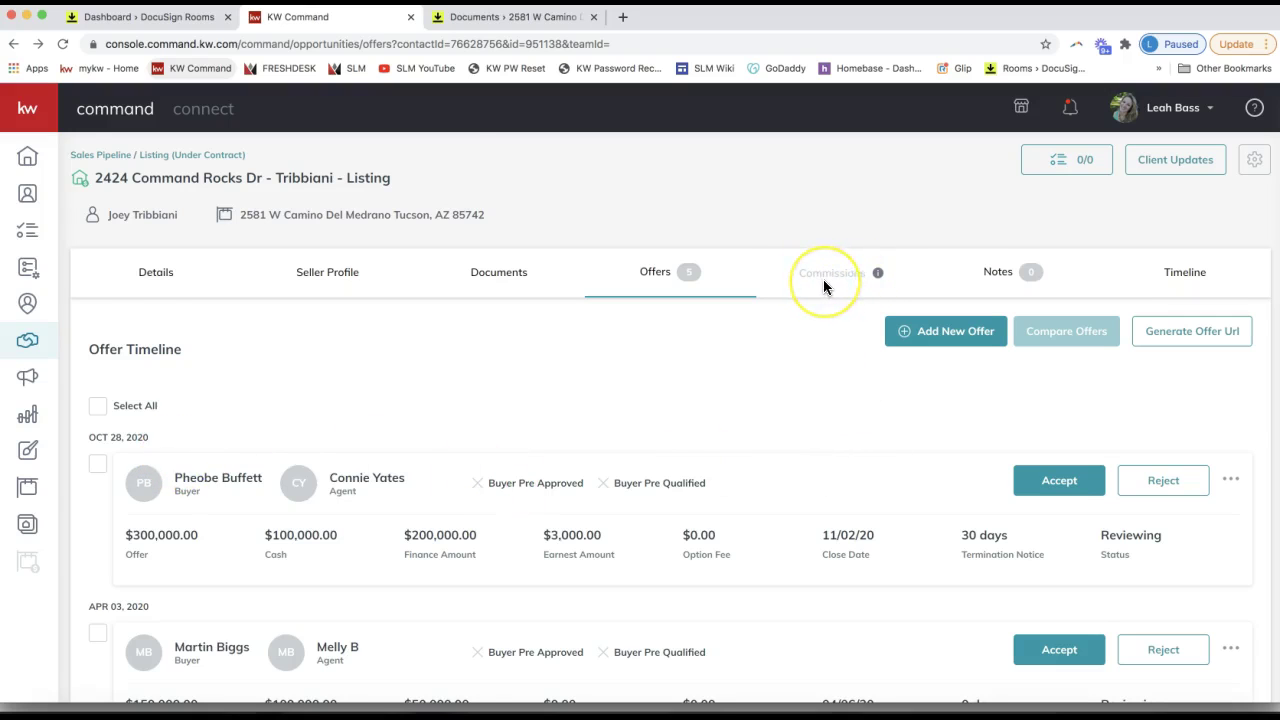
Accept the Oct 28, 2020 $300,000.00 offer on the top timeline card
{"action": "scroll", "coordinate": [823, 285], "scroll_direction": "down", "scroll_amount": 2}
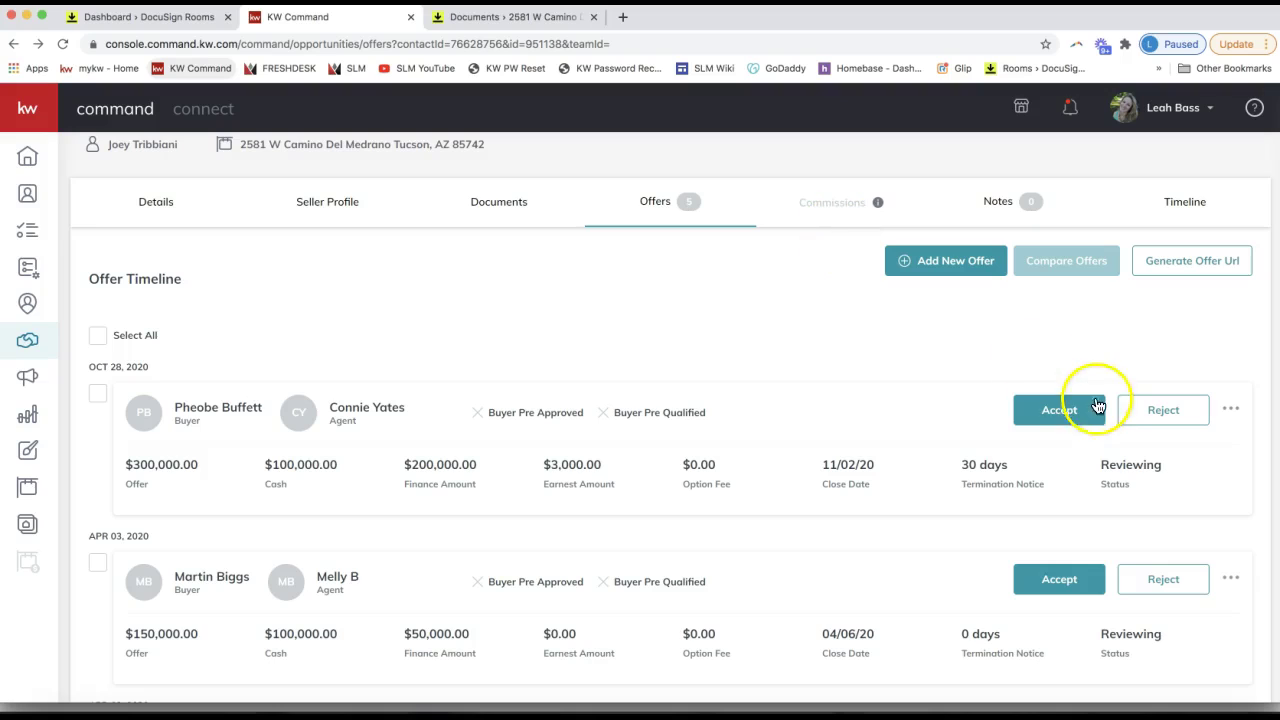
{"action": "left_click", "coordinate": [1091, 408]}
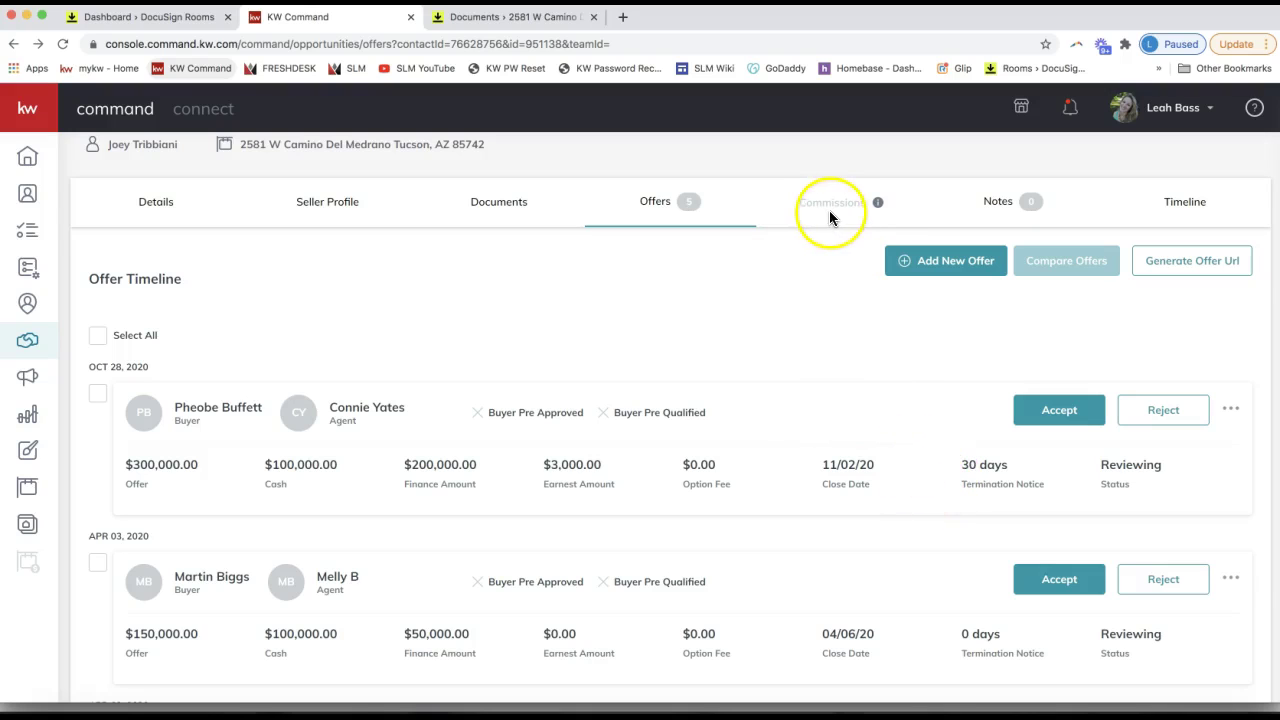
{"action": "left_click", "coordinate": [1059, 409]}
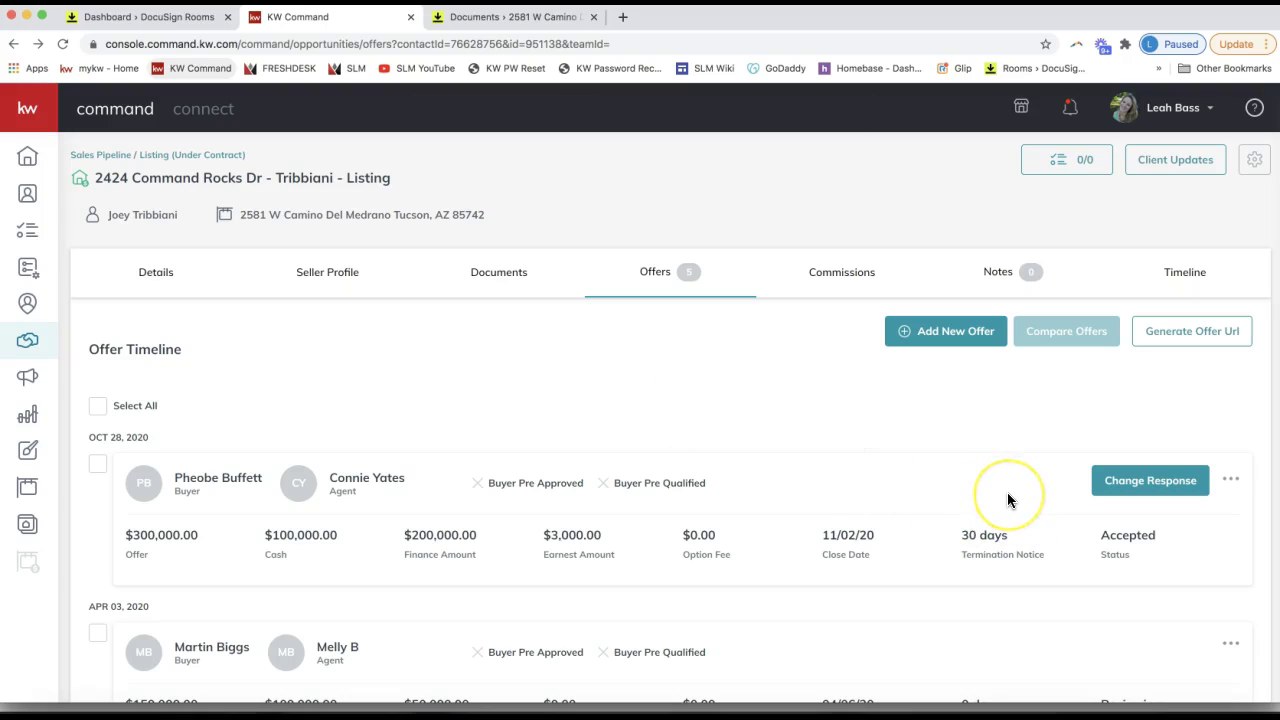
Open Commissions and review the $300,000 price, 3.0% rate, $9,000 total and $5,760 net
{"action": "left_click", "coordinate": [850, 277]}
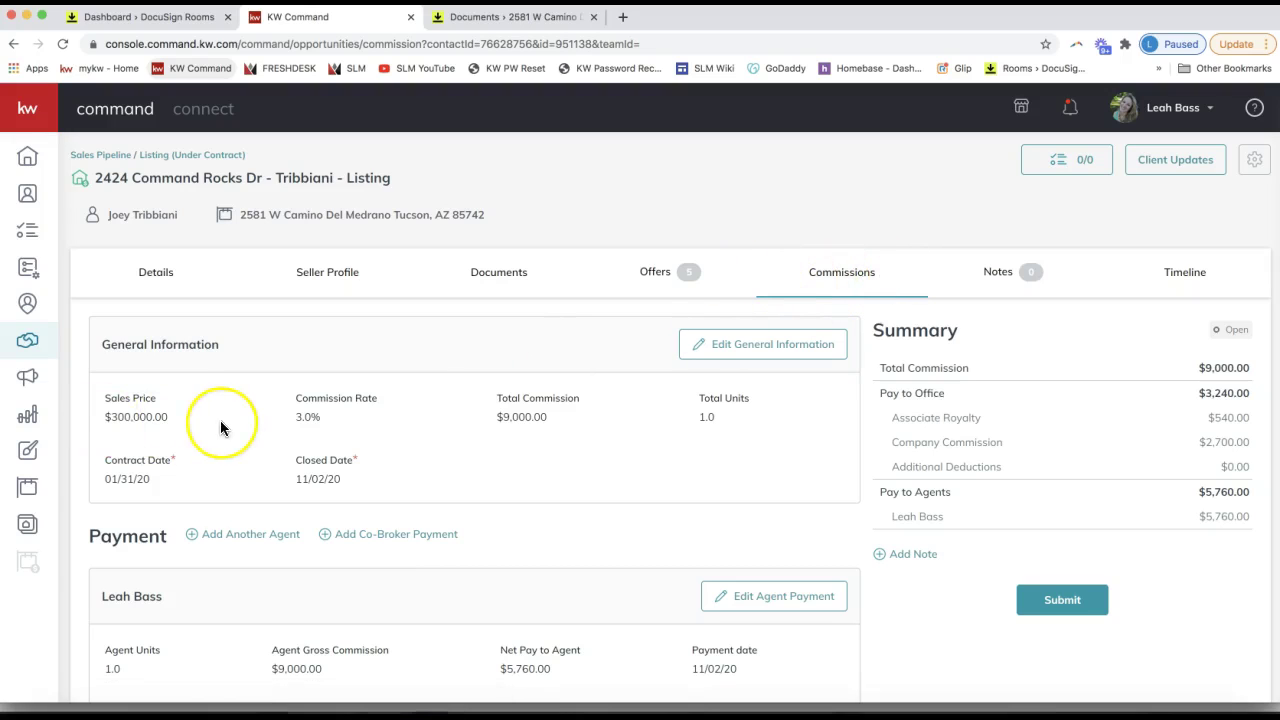
{"action": "scroll", "coordinate": [222, 427], "scroll_direction": "down", "scroll_amount": 2}
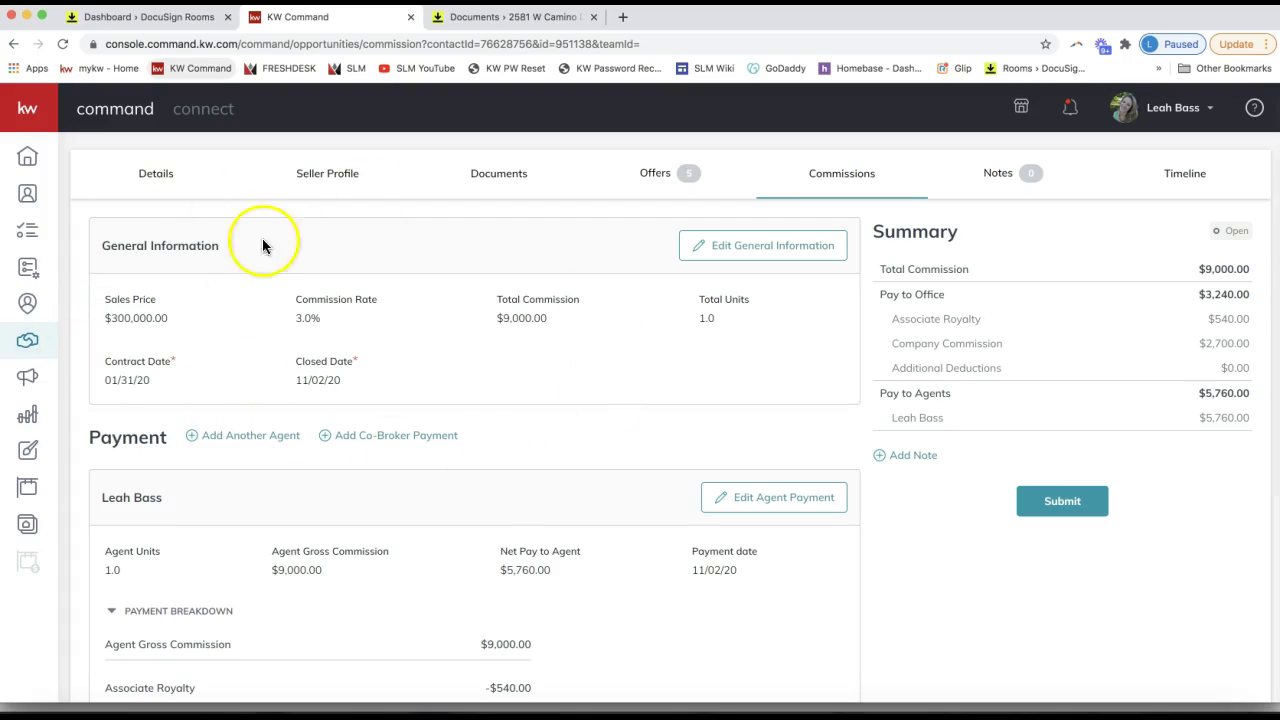
{"action": "scroll", "coordinate": [547, 345], "scroll_direction": "down", "scroll_amount": 3}
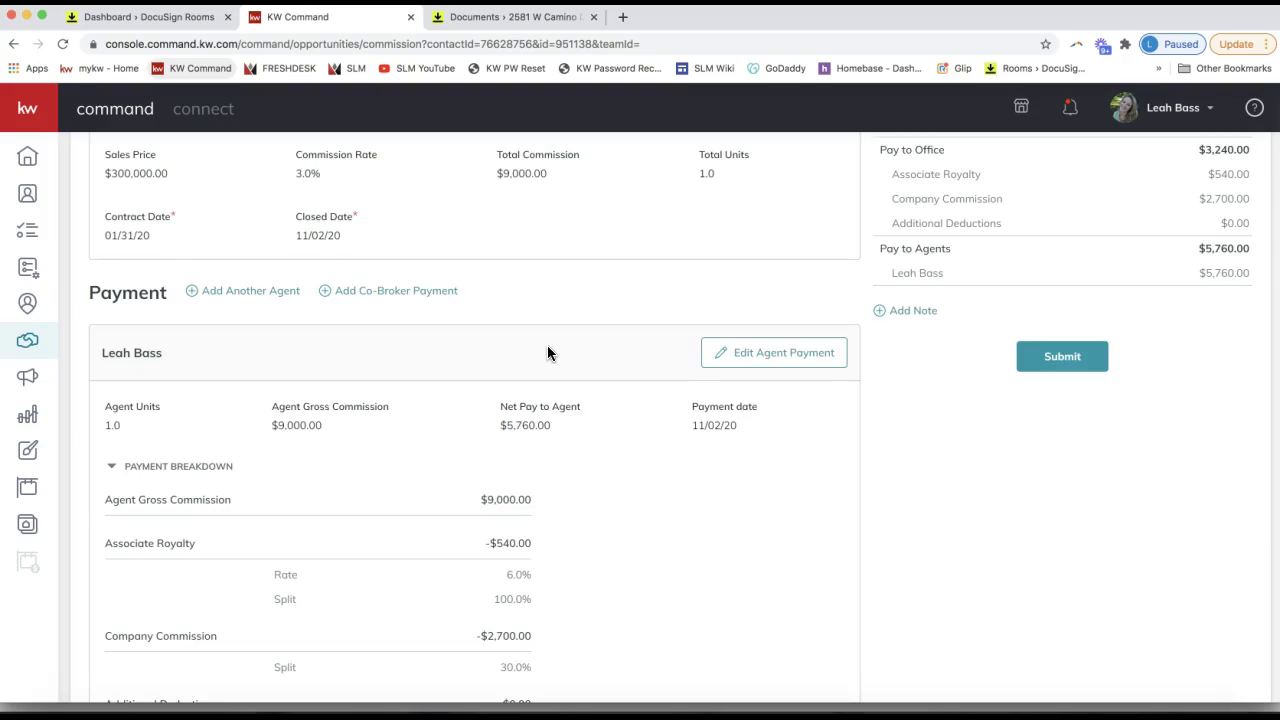
{"action": "scroll", "coordinate": [547, 345], "scroll_direction": "up", "scroll_amount": 3}
{"action": "left_click_drag", "start_coordinate": [110, 268], "coordinate": [233, 270]}
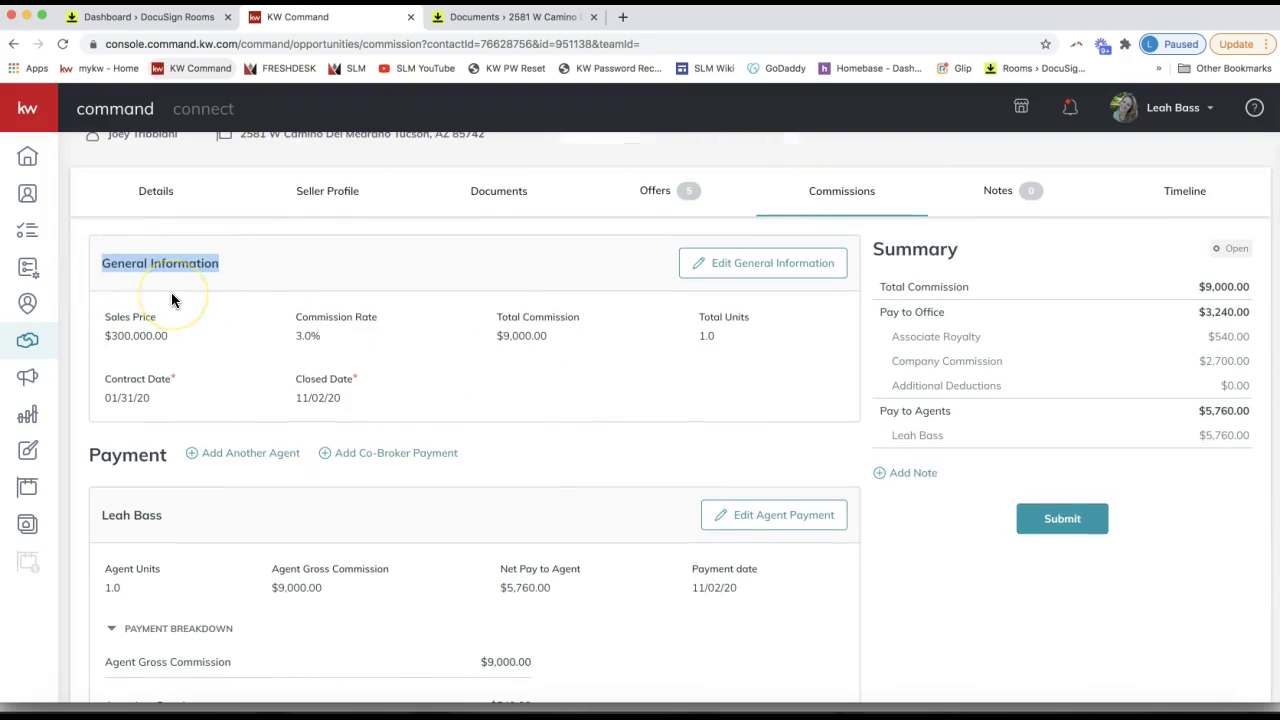
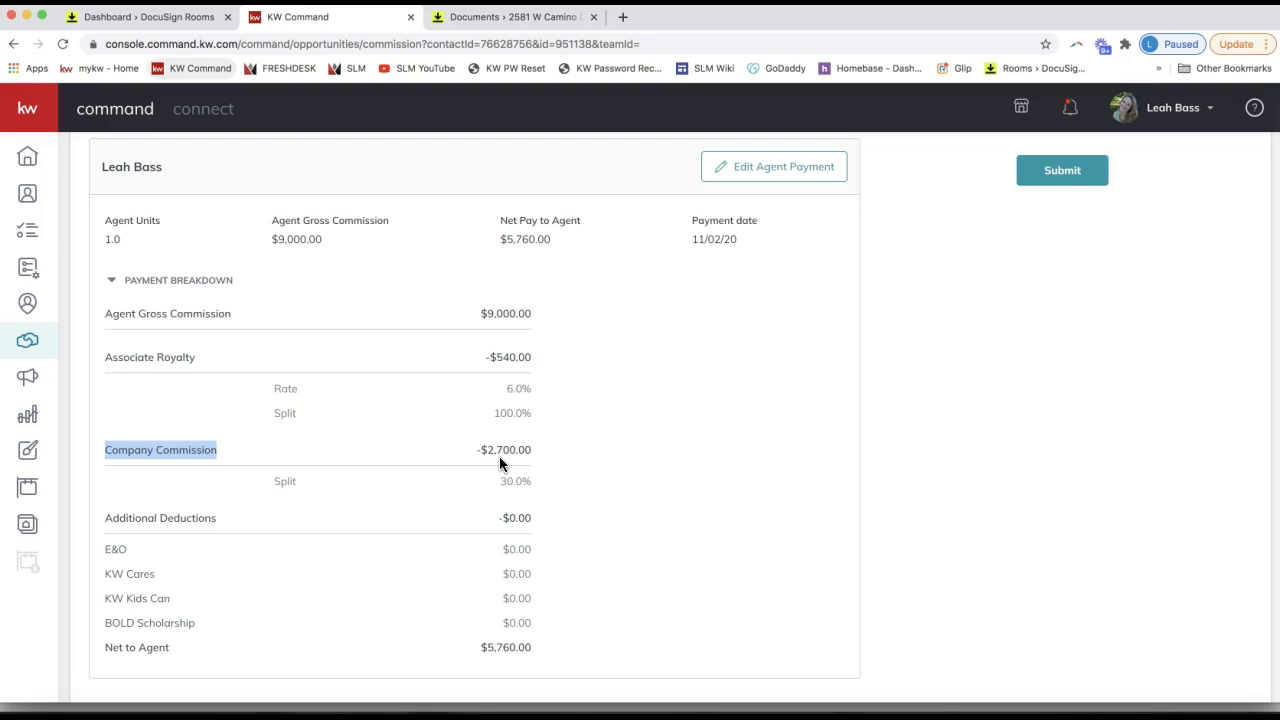
Highlight the -$2,700 Company Commission amount in the agent's payment breakdown
{"action": "triple_click", "coordinate": [506, 451]}
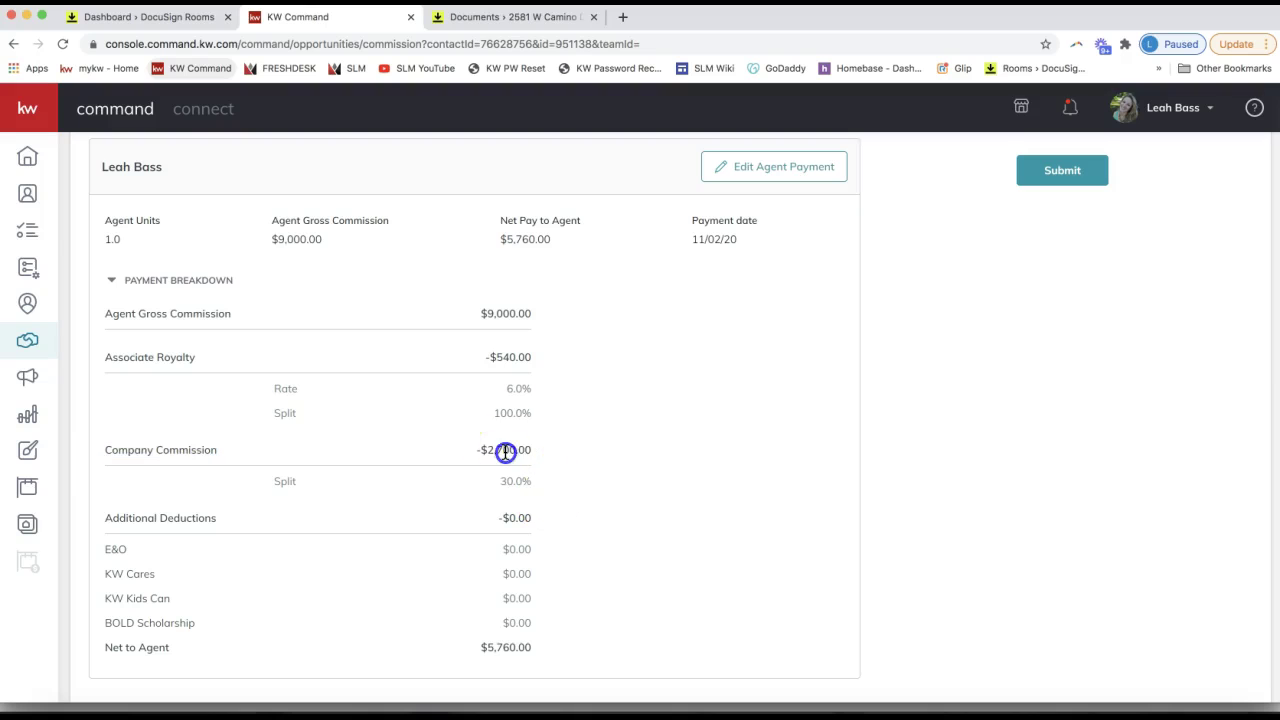
{"action": "left_click", "coordinate": [508, 357]}
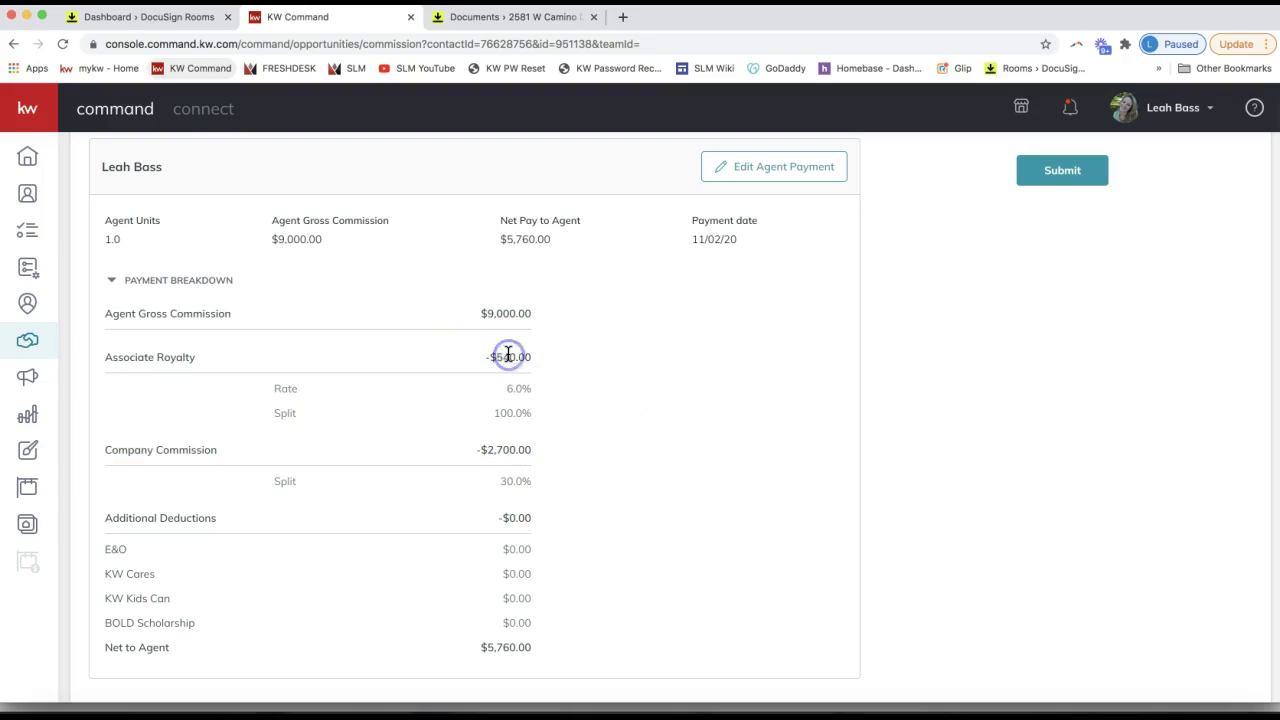
{"action": "scroll", "coordinate": [889, 420], "scroll_direction": "up", "scroll_amount": 4}
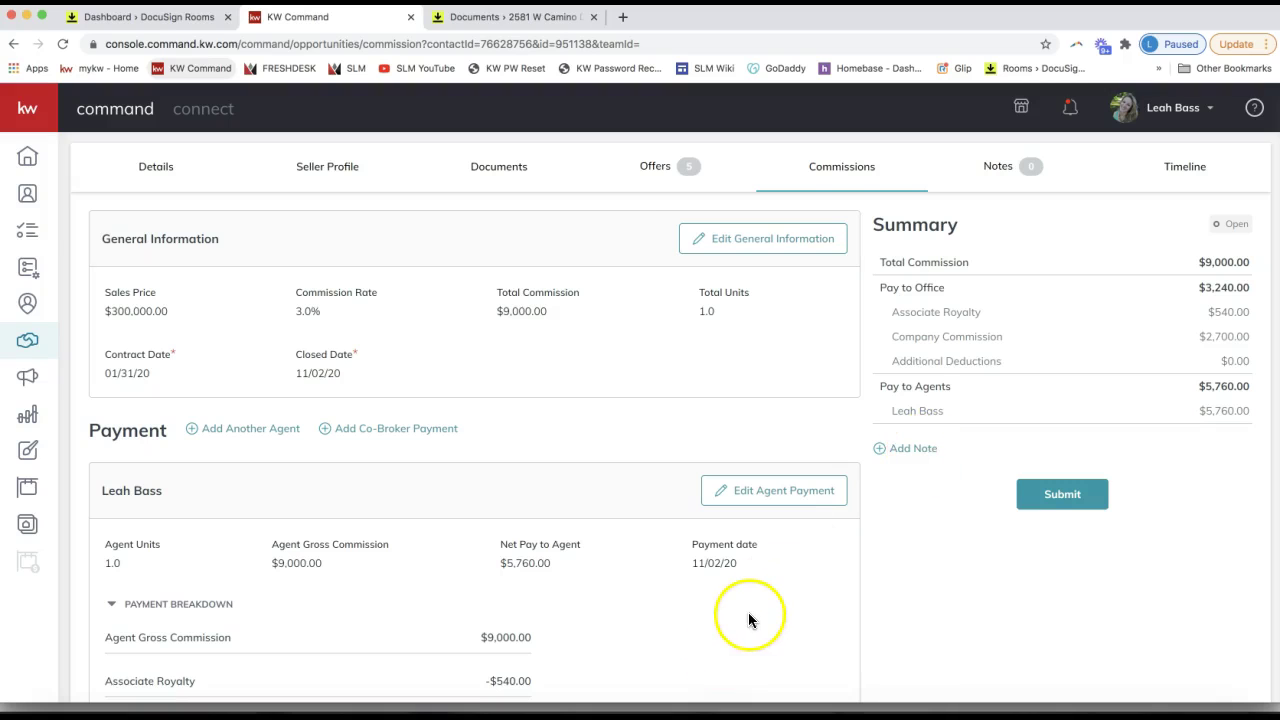
{"action": "scroll", "coordinate": [748, 615], "scroll_direction": "down", "scroll_amount": 4}
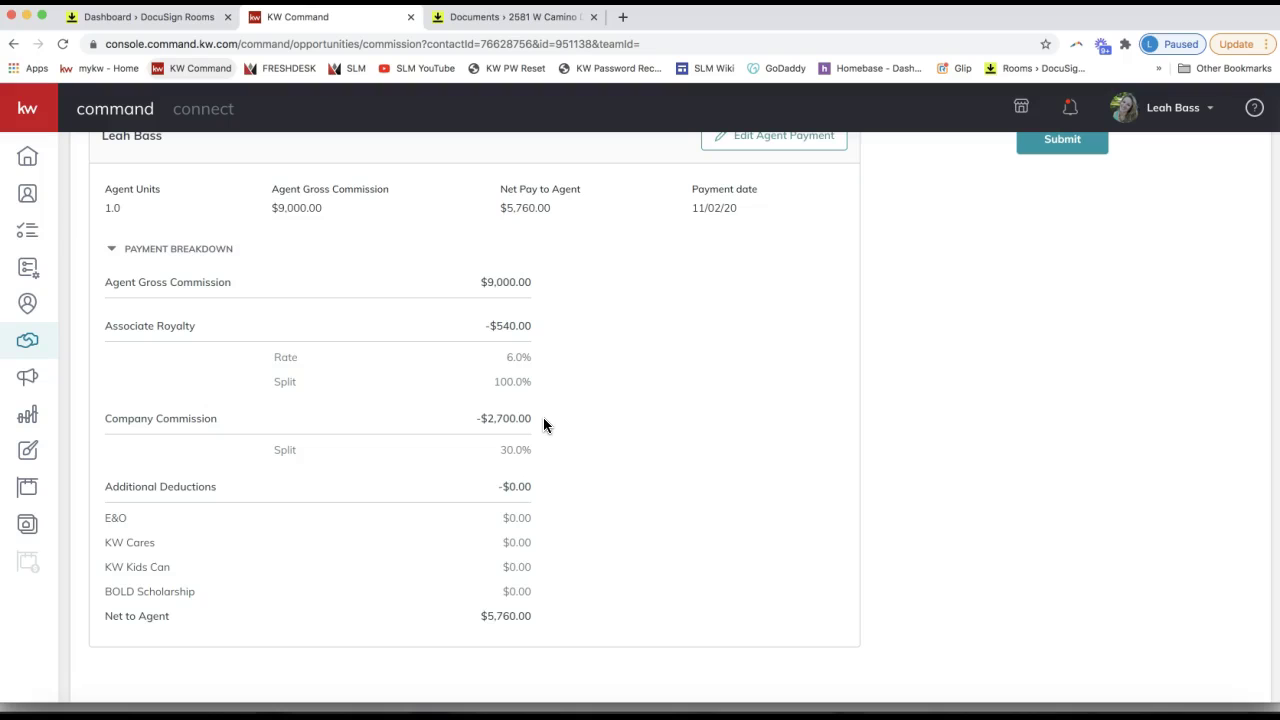
{"action": "left_click", "coordinate": [621, 643]}
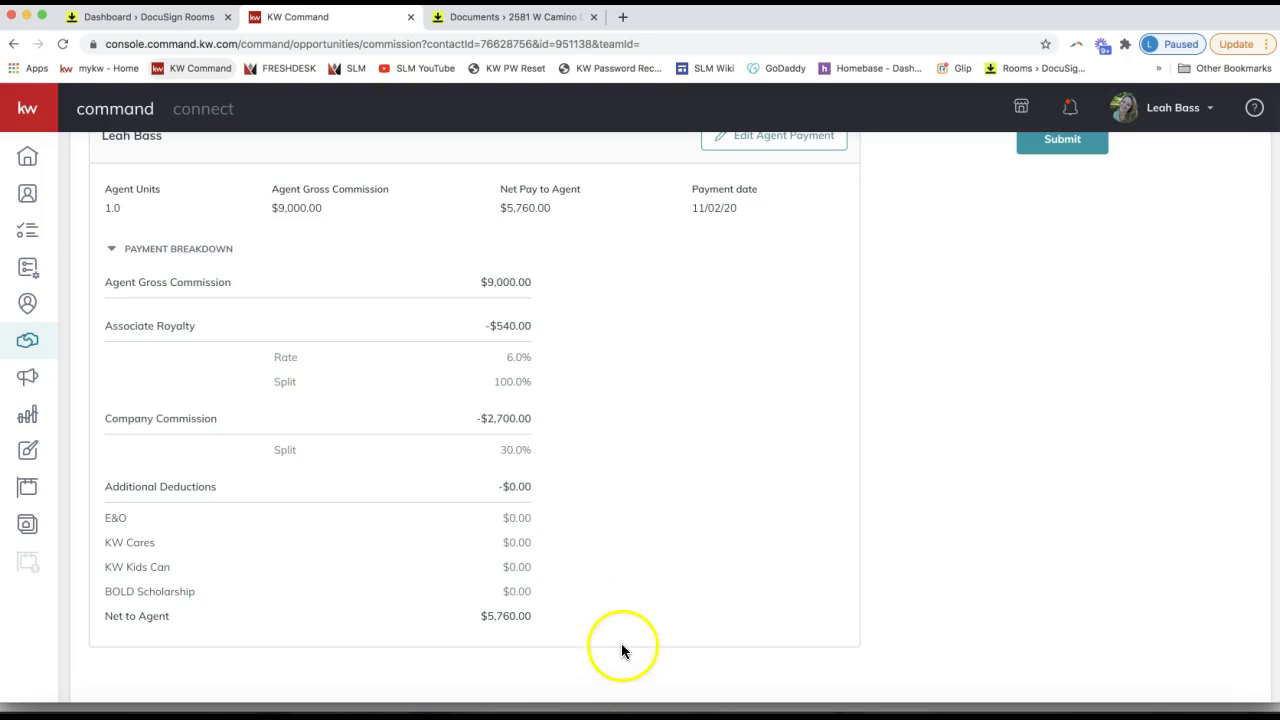
{"action": "scroll", "coordinate": [621, 643], "scroll_direction": "up", "scroll_amount": 1}
{"action": "left_click", "coordinate": [586, 643]}
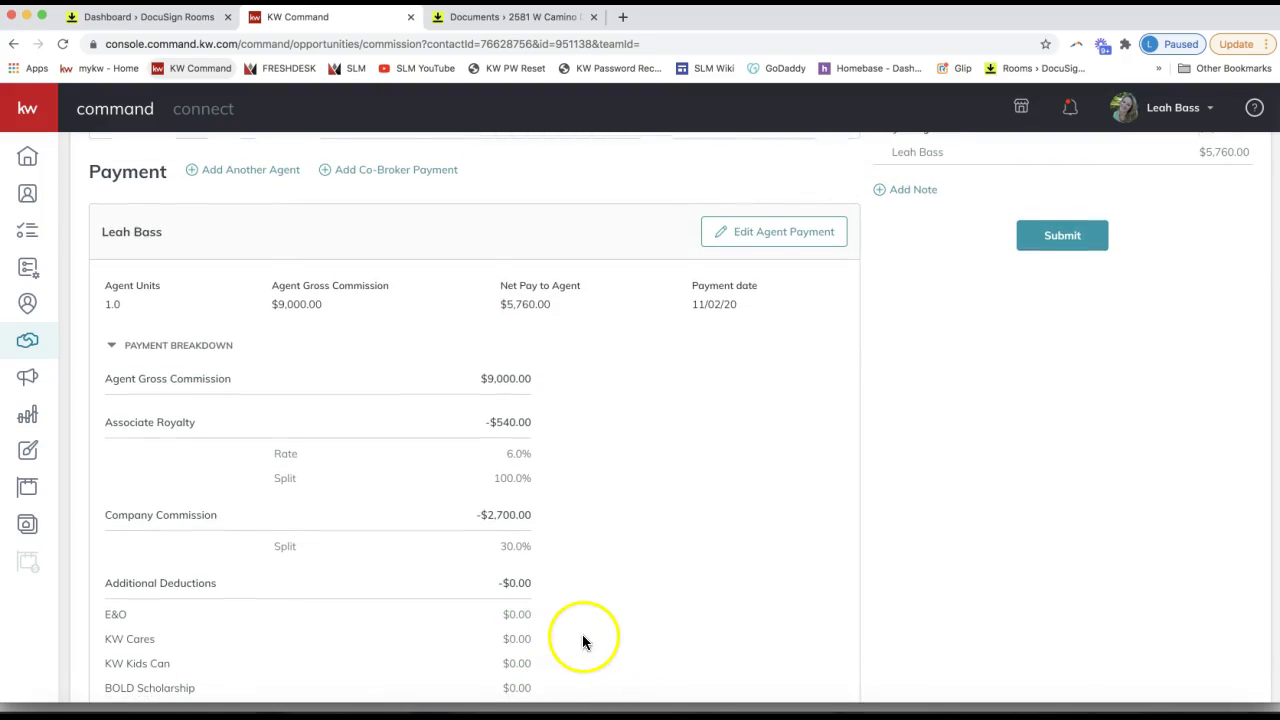
{"action": "scroll", "coordinate": [566, 643], "scroll_direction": "down", "scroll_amount": 1}
{"action": "left_click", "coordinate": [546, 630]}
{"action": "scroll", "coordinate": [544, 630], "scroll_direction": "up", "scroll_amount": 1}
{"action": "scroll", "coordinate": [544, 626], "scroll_direction": "up", "scroll_amount": 1}
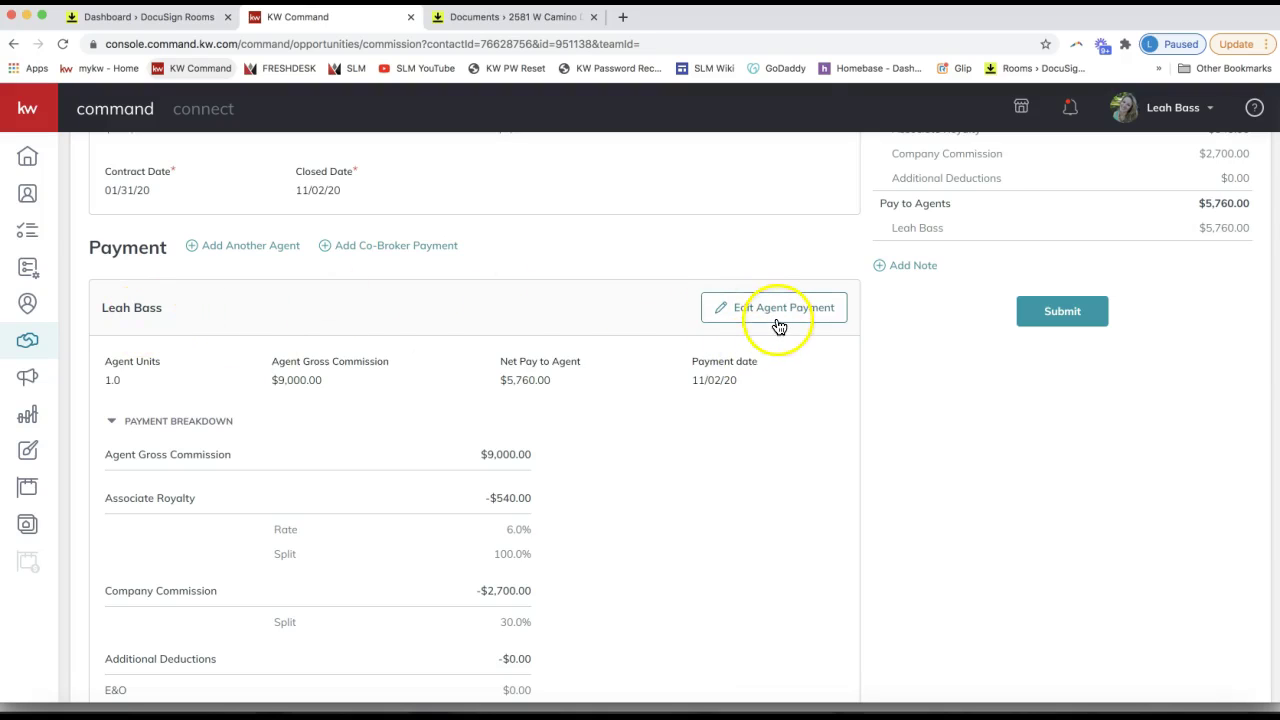
Edit the agent's payment to add a $10.00 KW Cares deduction
{"action": "left_click", "coordinate": [776, 314]}
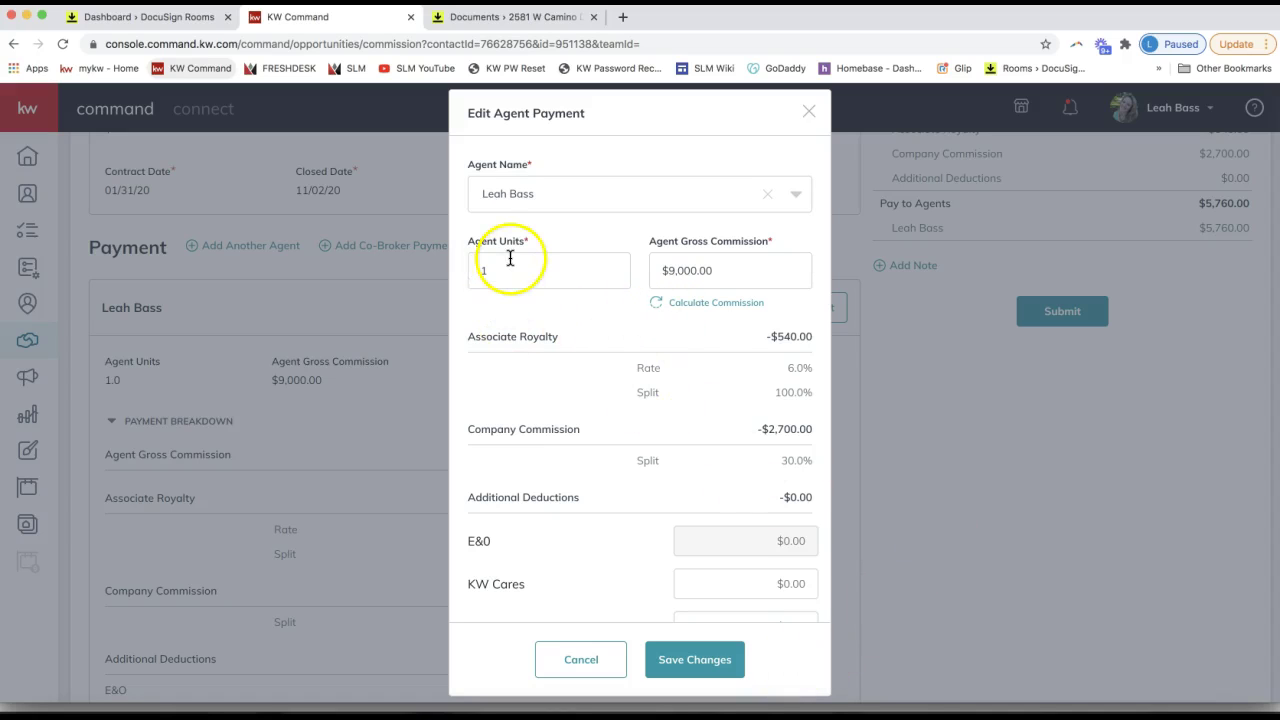
{"action": "left_click", "coordinate": [731, 278]}
{"action": "scroll", "coordinate": [743, 359], "scroll_direction": "down", "scroll_amount": 1}
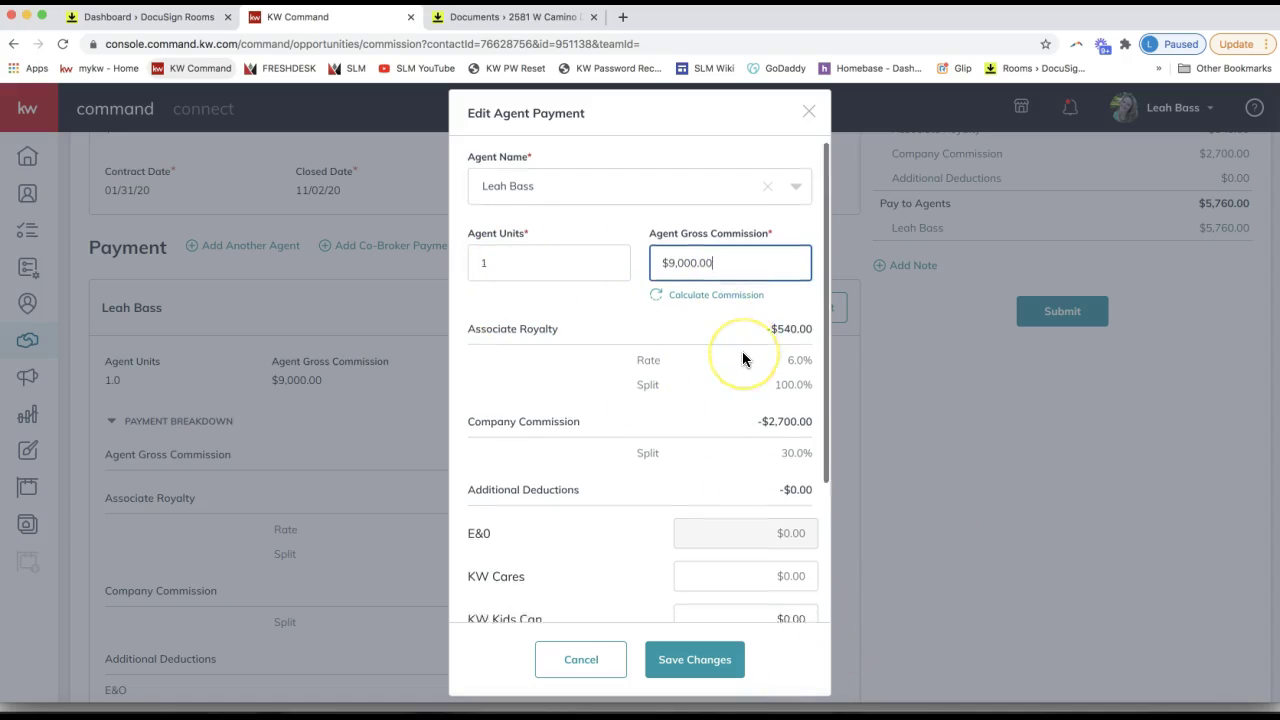
{"action": "scroll", "coordinate": [743, 359], "scroll_direction": "down", "scroll_amount": 3}
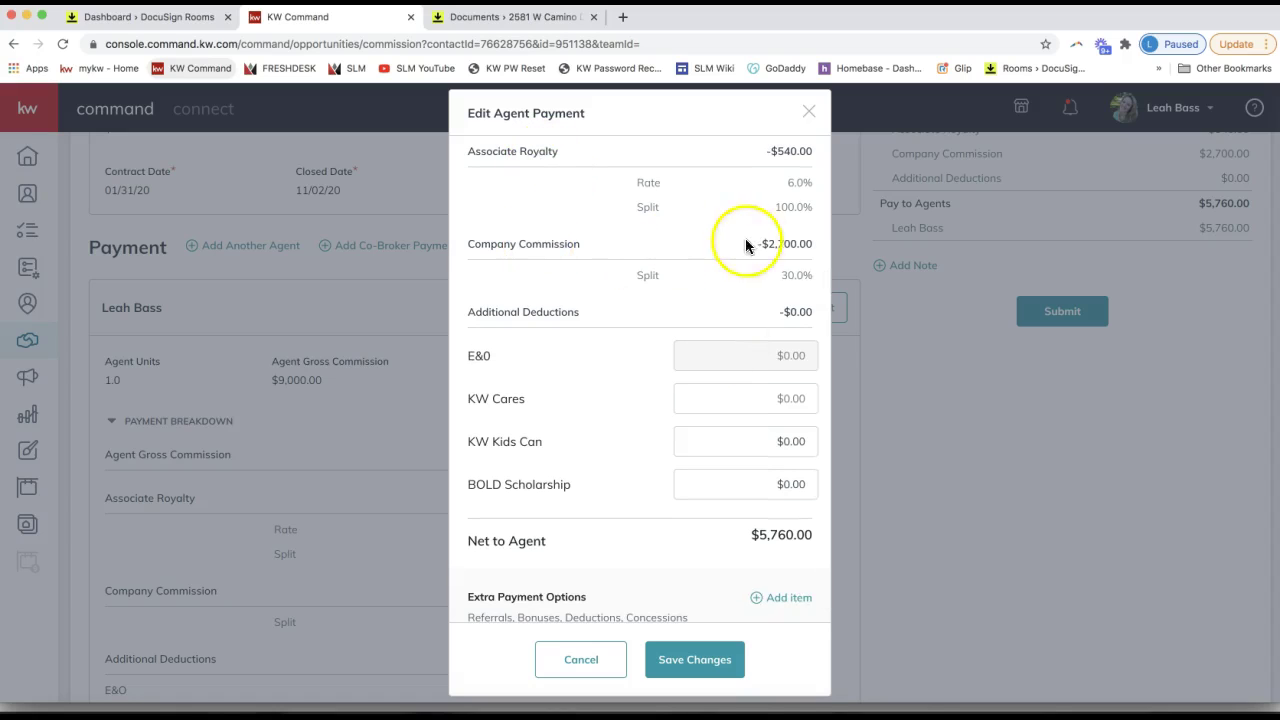
{"action": "left_click", "coordinate": [759, 400]}
{"action": "type", "text": "10"}
{"action": "left_click", "coordinate": [697, 437]}
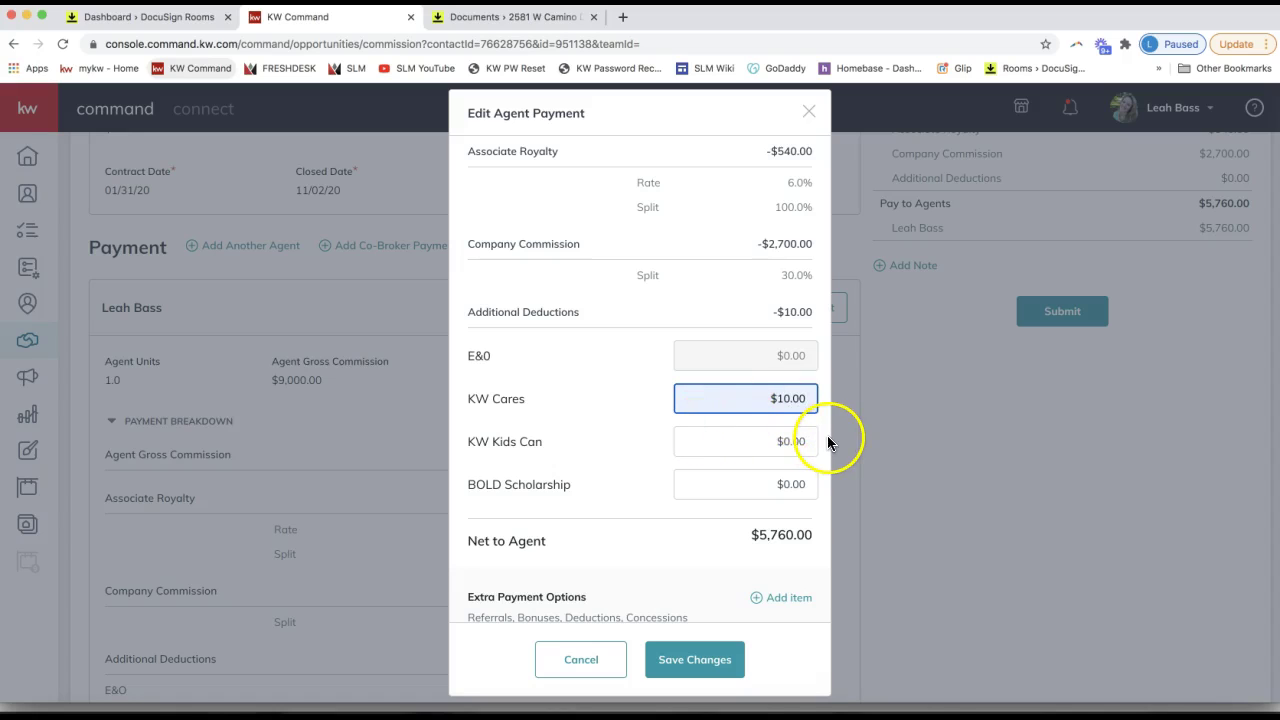
Review the extra payment option types and start adding an extra payment item
{"action": "scroll", "coordinate": [766, 450], "scroll_direction": "down", "scroll_amount": 1}
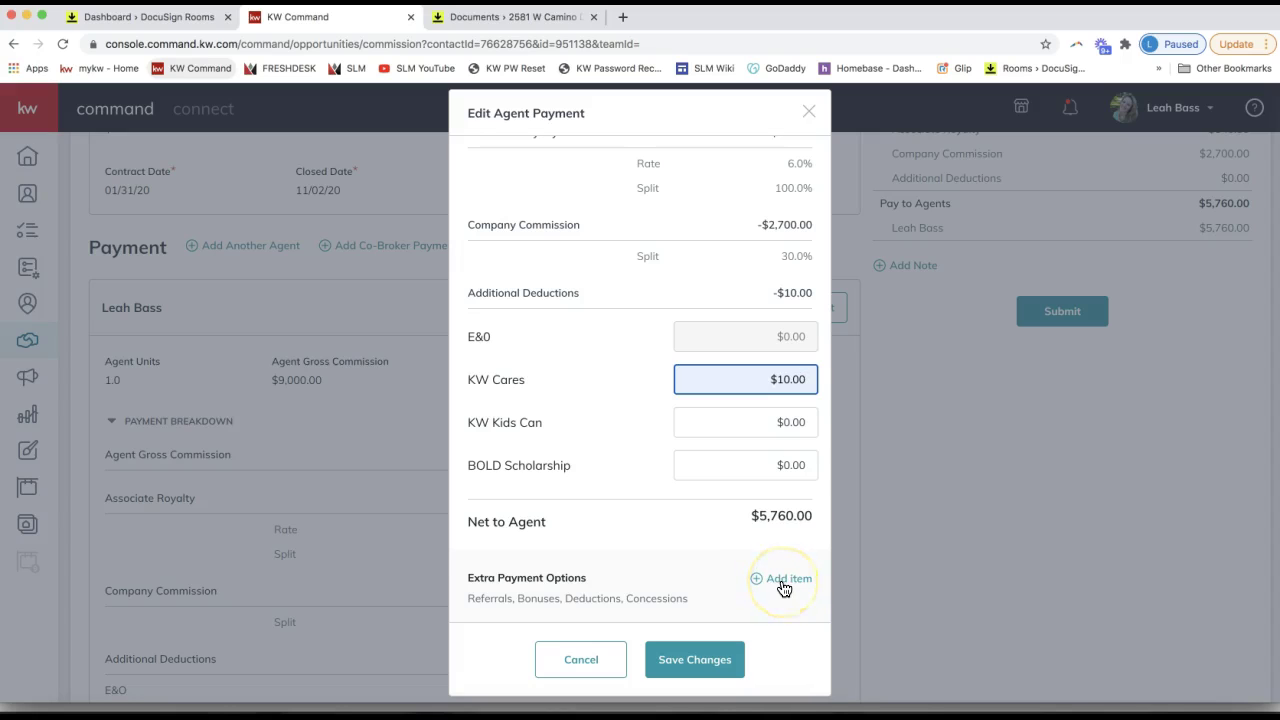
{"action": "left_click_drag", "start_coordinate": [469, 598], "coordinate": [690, 601]}
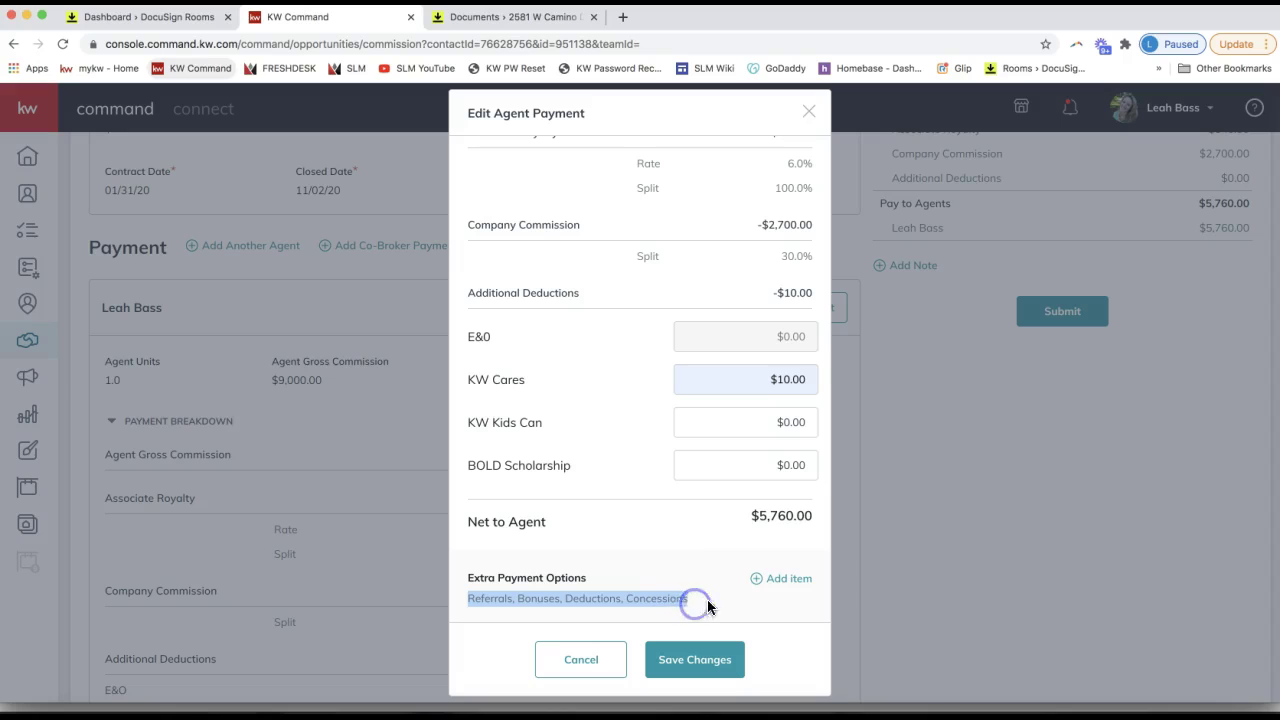
{"action": "left_click", "coordinate": [778, 585]}
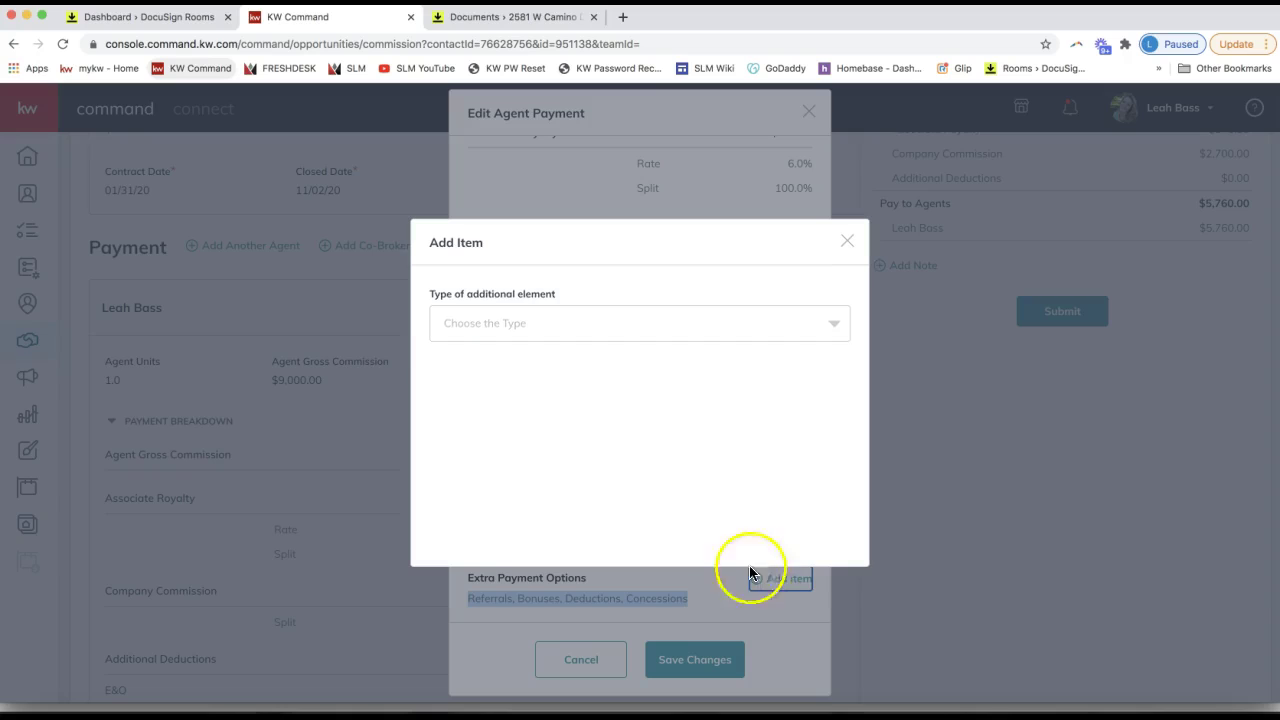
Try an Outside Referral item at 25% referral, then cancel it
{"action": "left_click", "coordinate": [593, 326]}
{"action": "scroll", "coordinate": [588, 370], "scroll_direction": "down", "scroll_amount": 2}
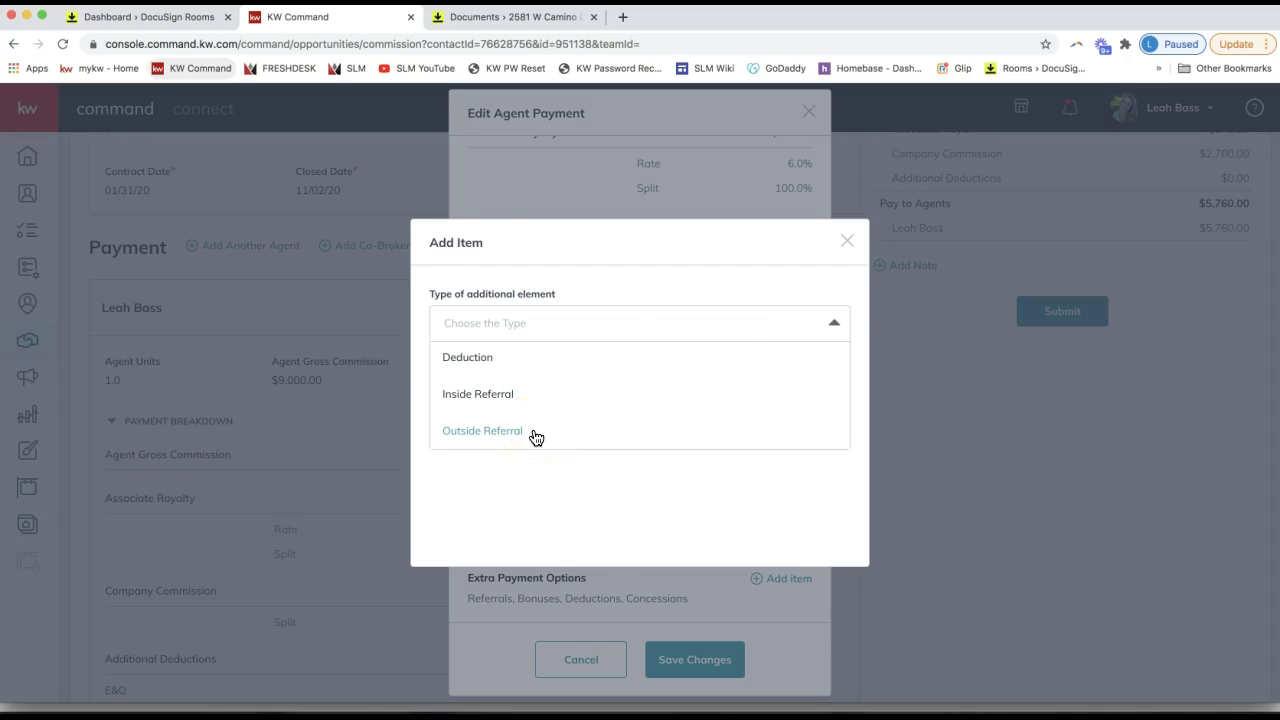
{"action": "left_click", "coordinate": [534, 433]}
{"action": "left_click", "coordinate": [472, 334]}
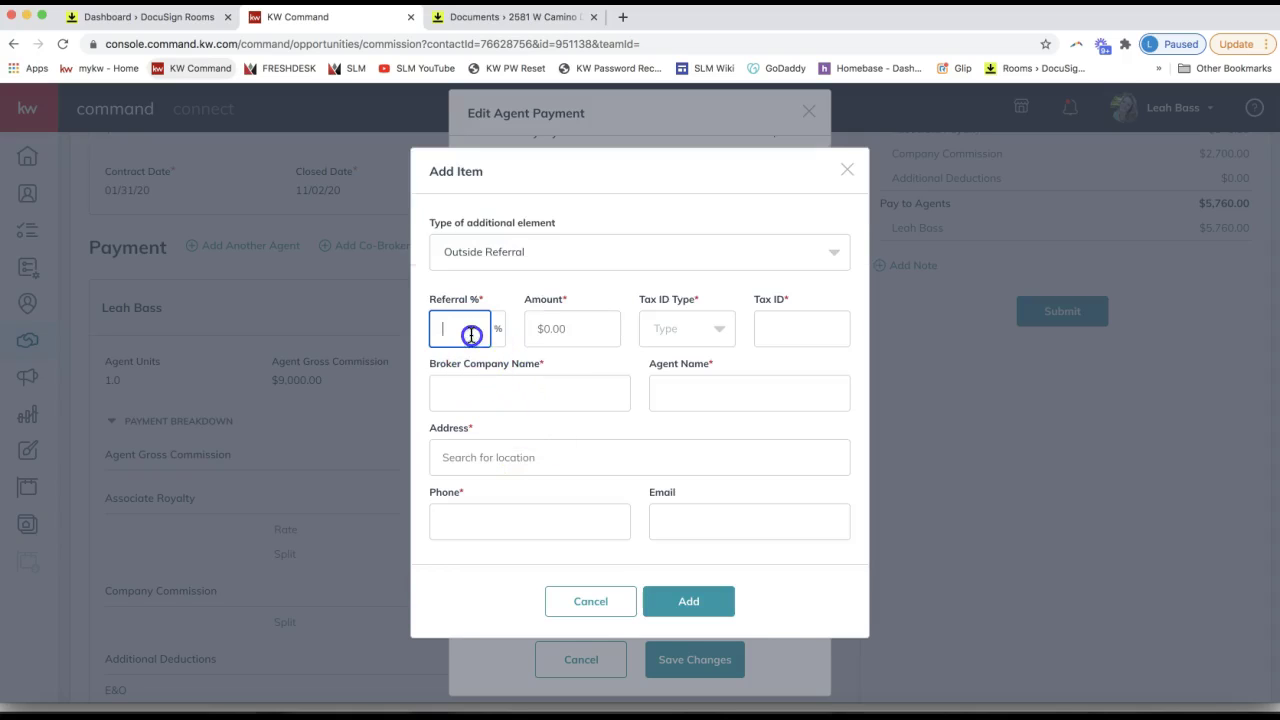
{"action": "type", "text": "25"}
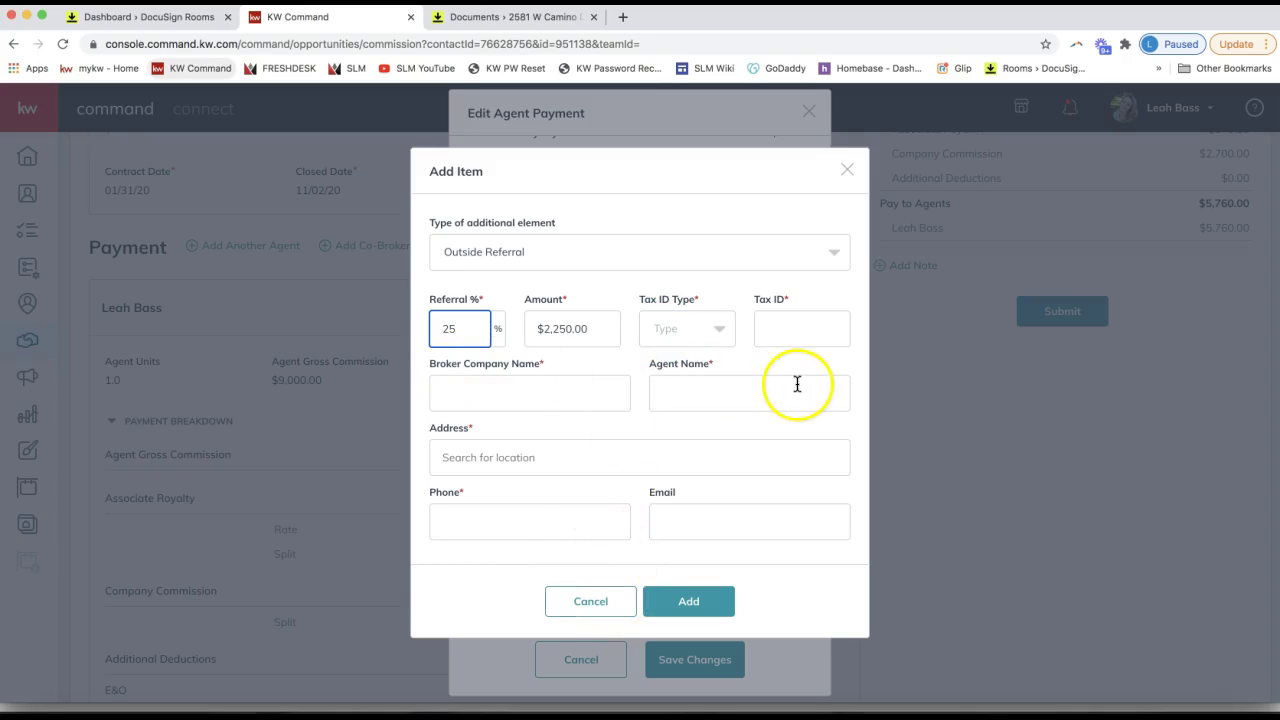
{"action": "left_click", "coordinate": [588, 609]}
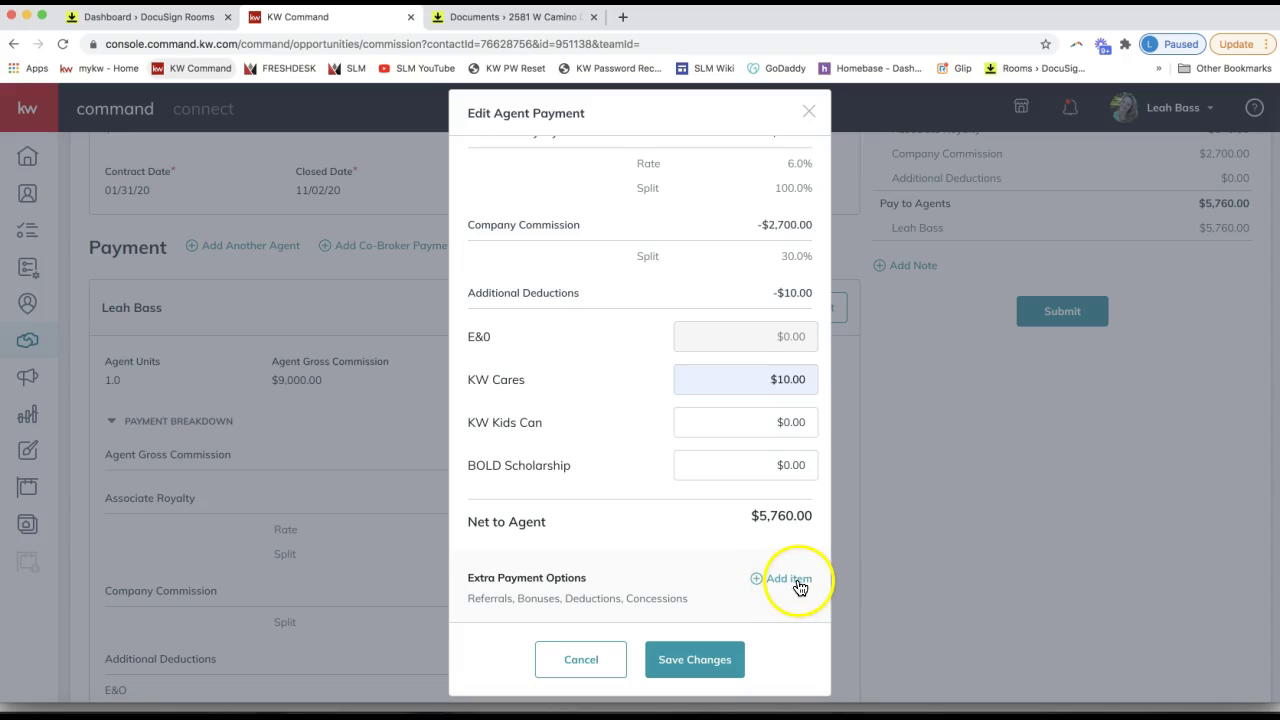
Change the first agent's units to .7, recalculate to $6,300.00 gross, and save
{"action": "scroll", "coordinate": [715, 592], "scroll_direction": "up", "scroll_amount": 5}
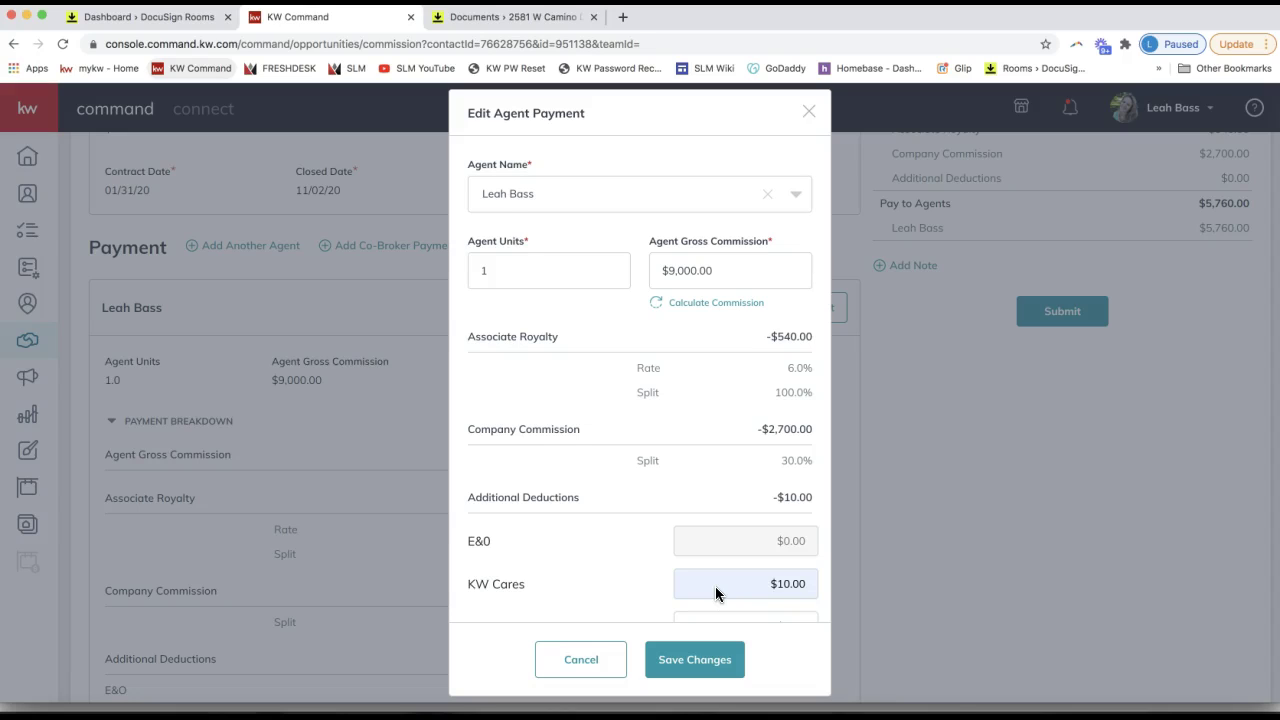
{"action": "left_click", "coordinate": [535, 267]}
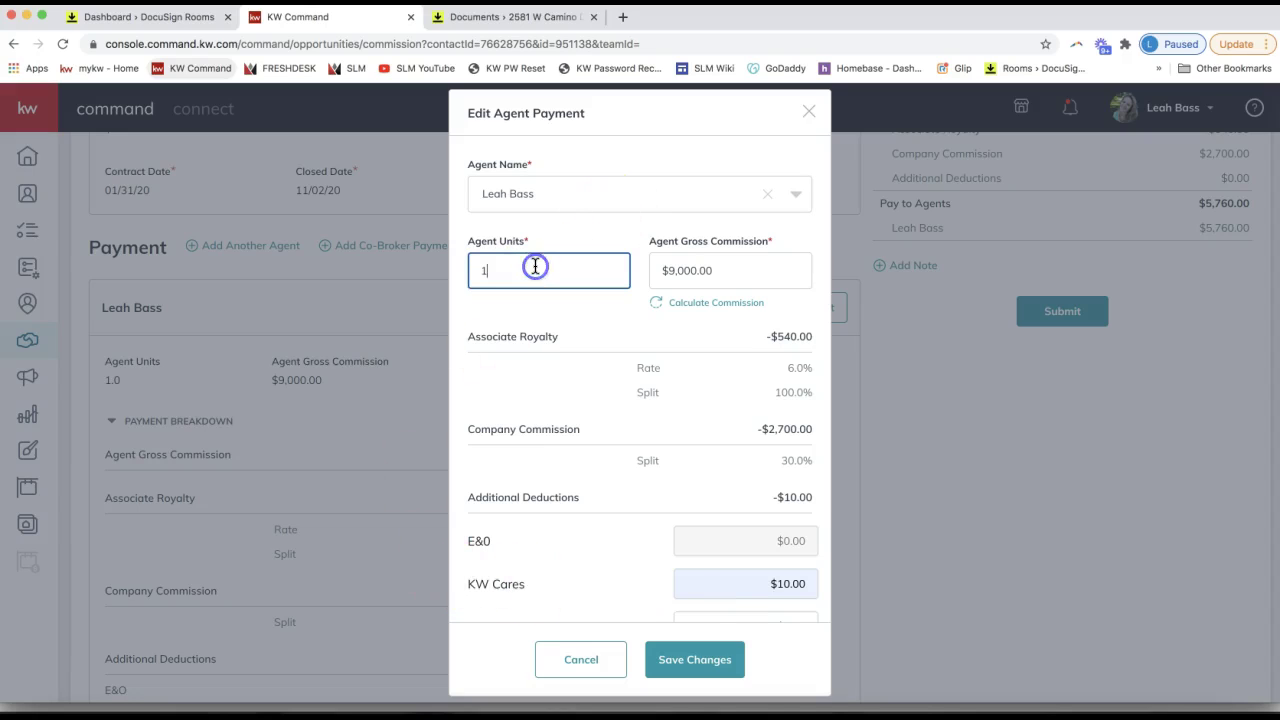
{"action": "type", "text": "."}
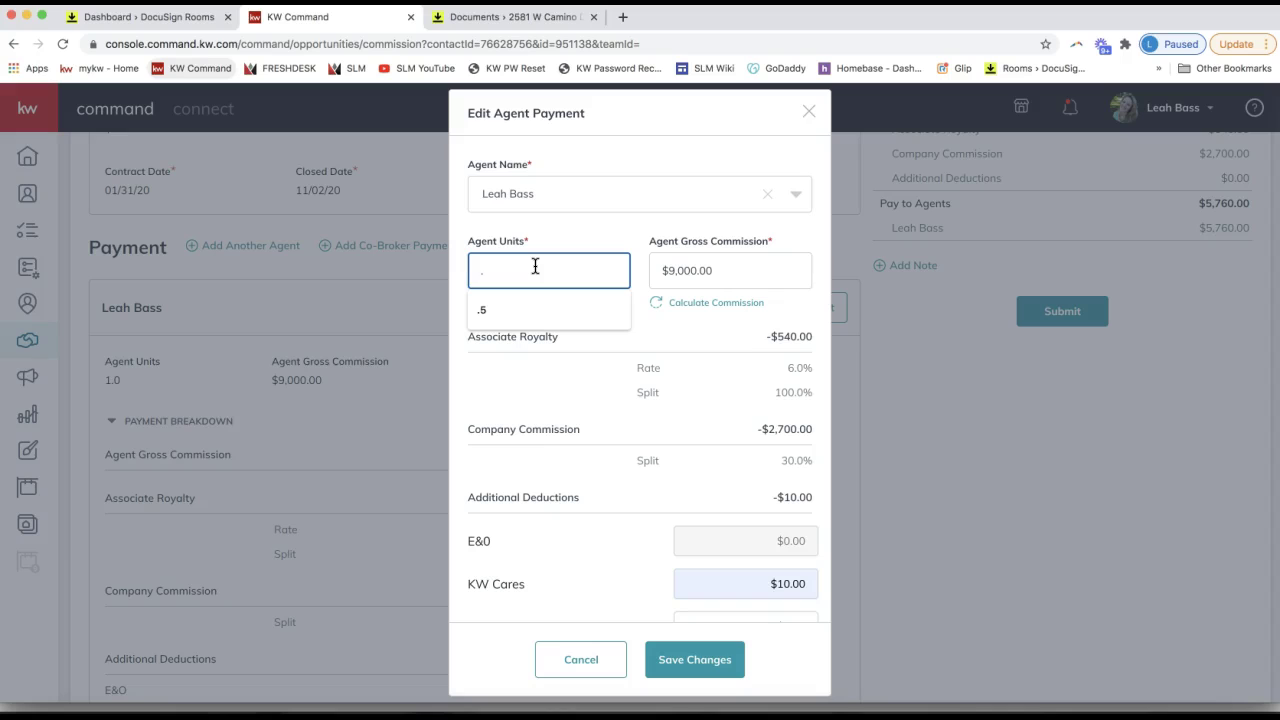
{"action": "type", "text": "7"}
{"action": "left_click_drag", "start_coordinate": [503, 274], "coordinate": [449, 279]}
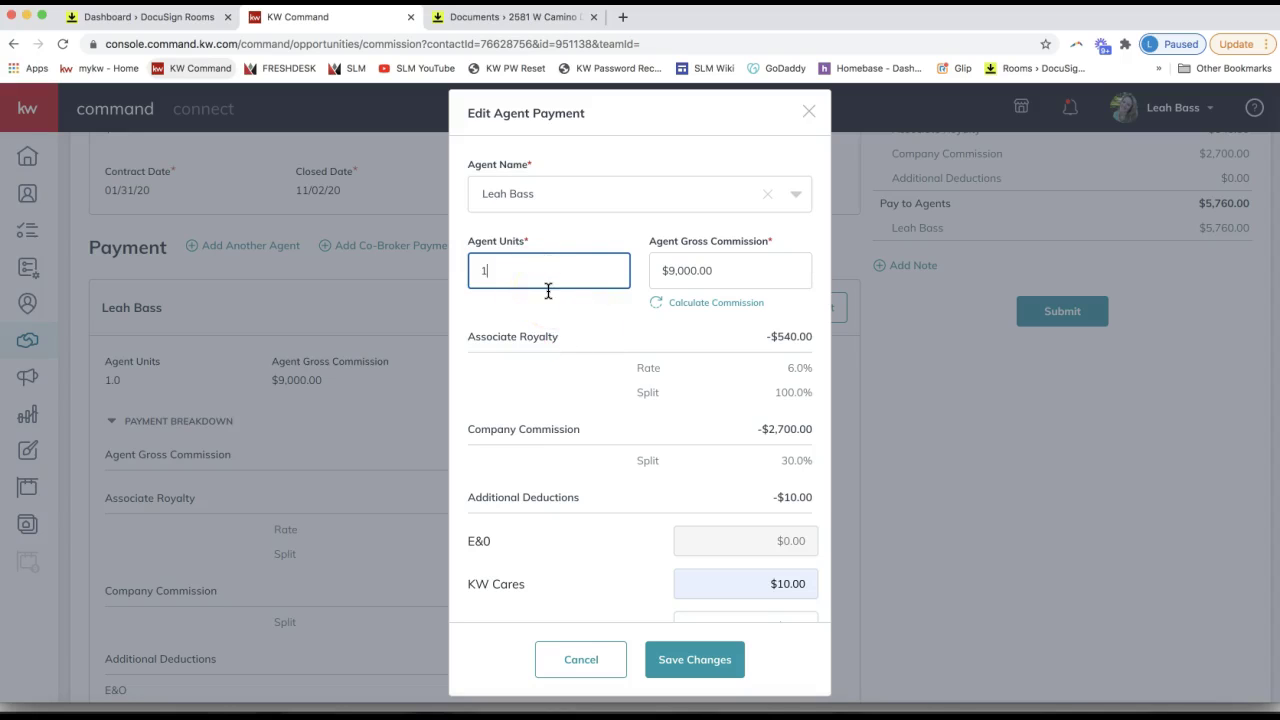
{"action": "triple_click", "coordinate": [505, 241]}
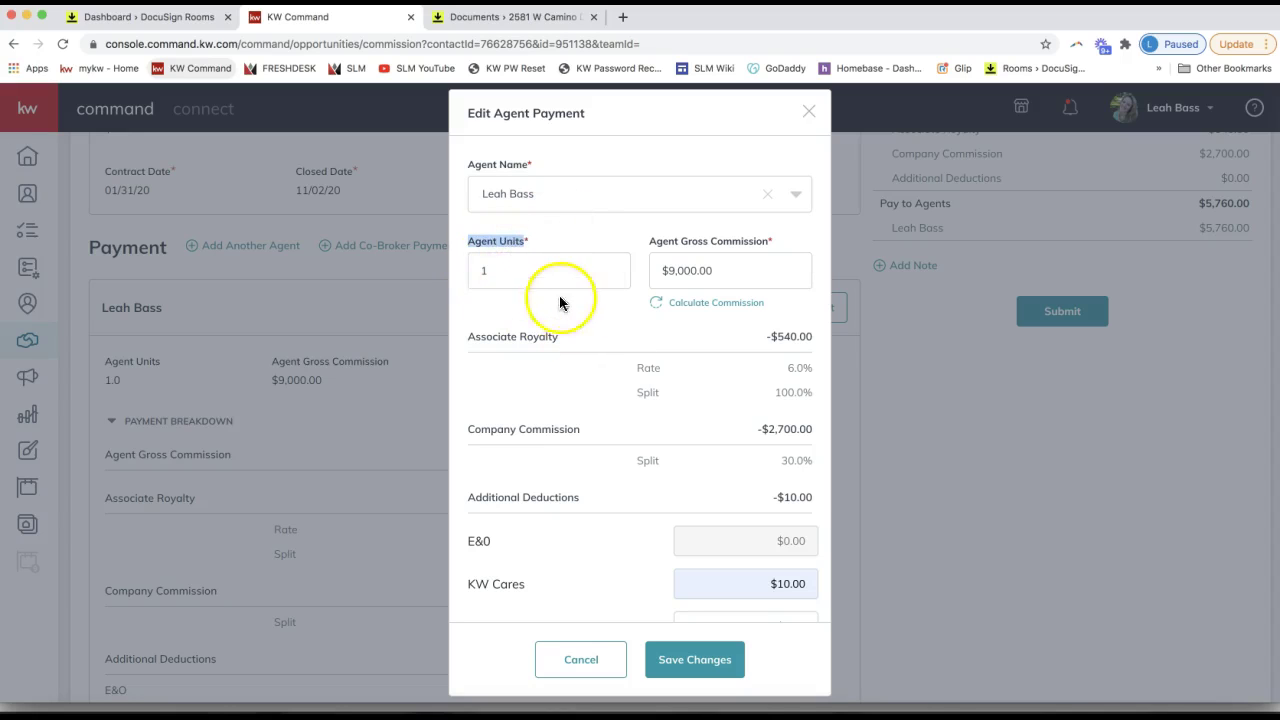
{"action": "left_click", "coordinate": [542, 270]}
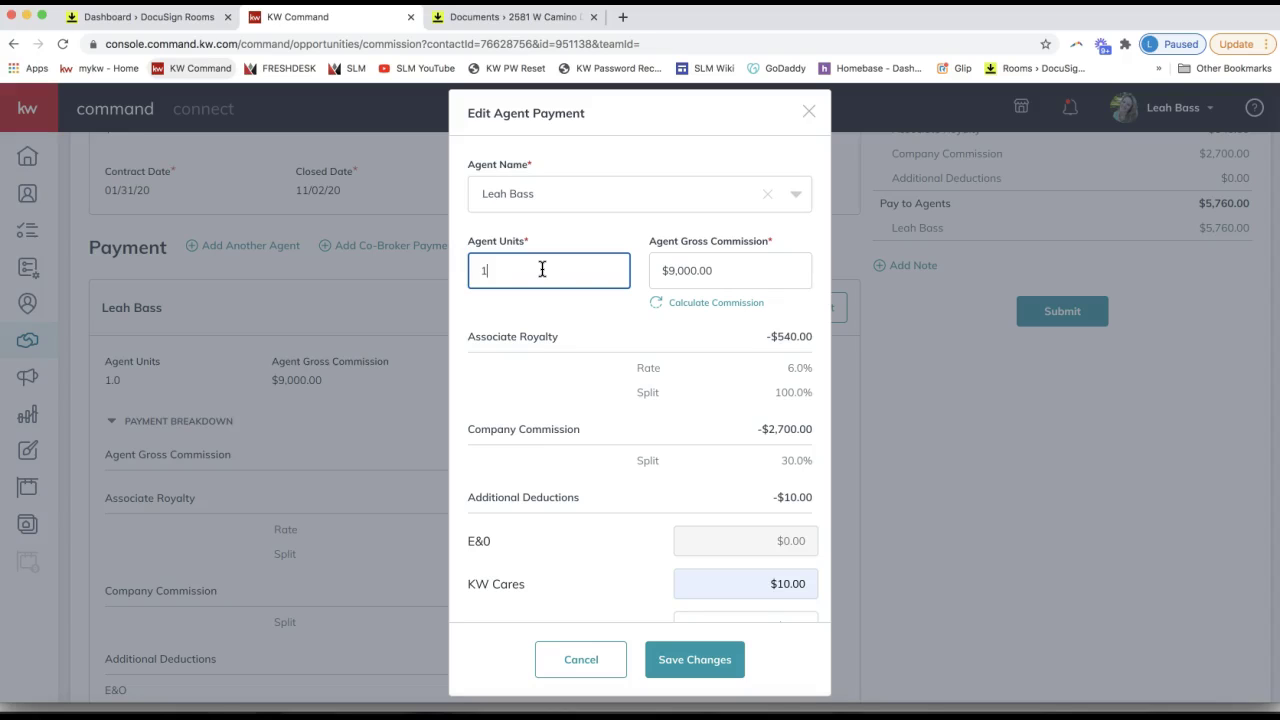
{"action": "left_click", "coordinate": [503, 273]}
{"action": "left_click", "coordinate": [554, 258]}
{"action": "type", "text": ".7"}
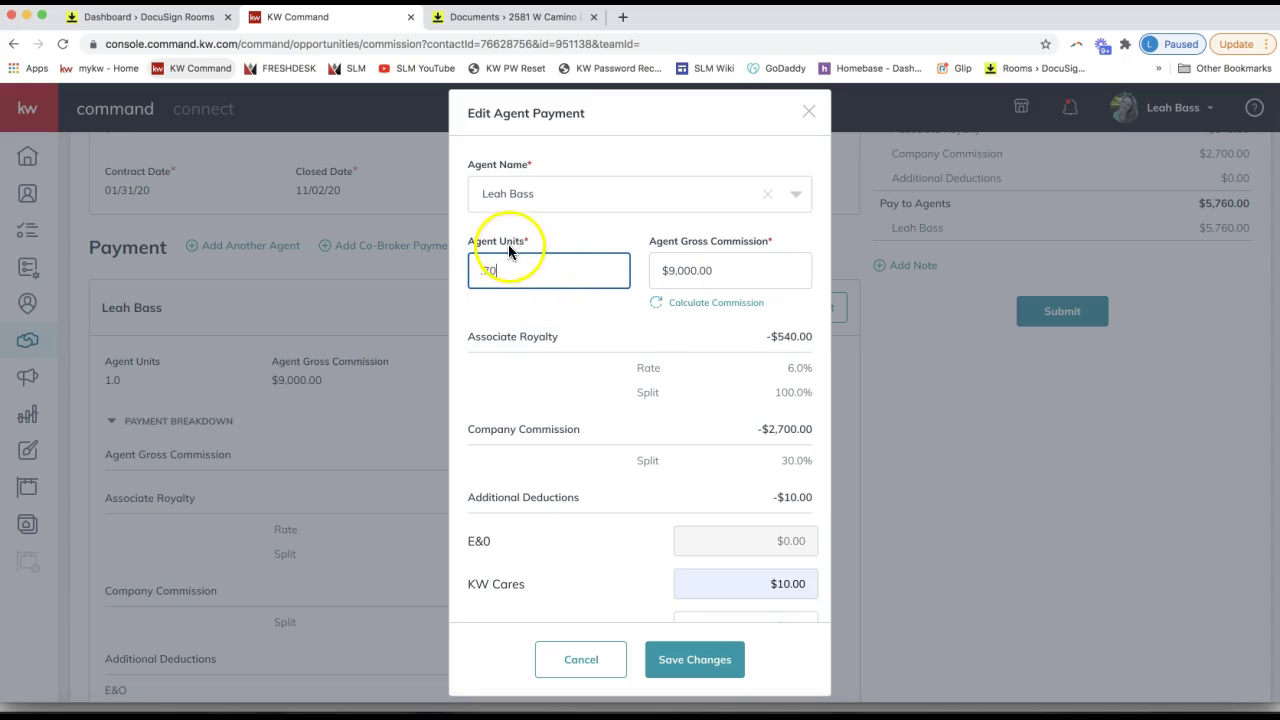
{"action": "left_click", "coordinate": [503, 310]}
{"action": "left_click", "coordinate": [494, 281]}
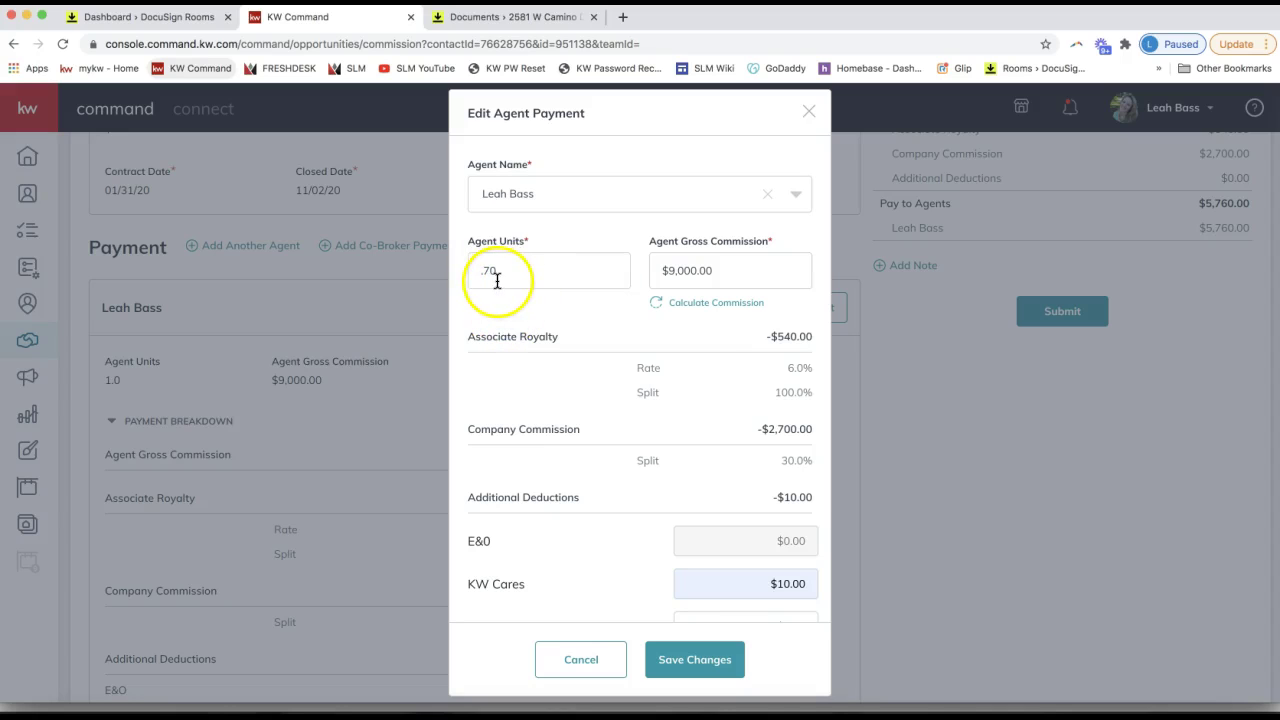
{"action": "left_click", "coordinate": [700, 303]}
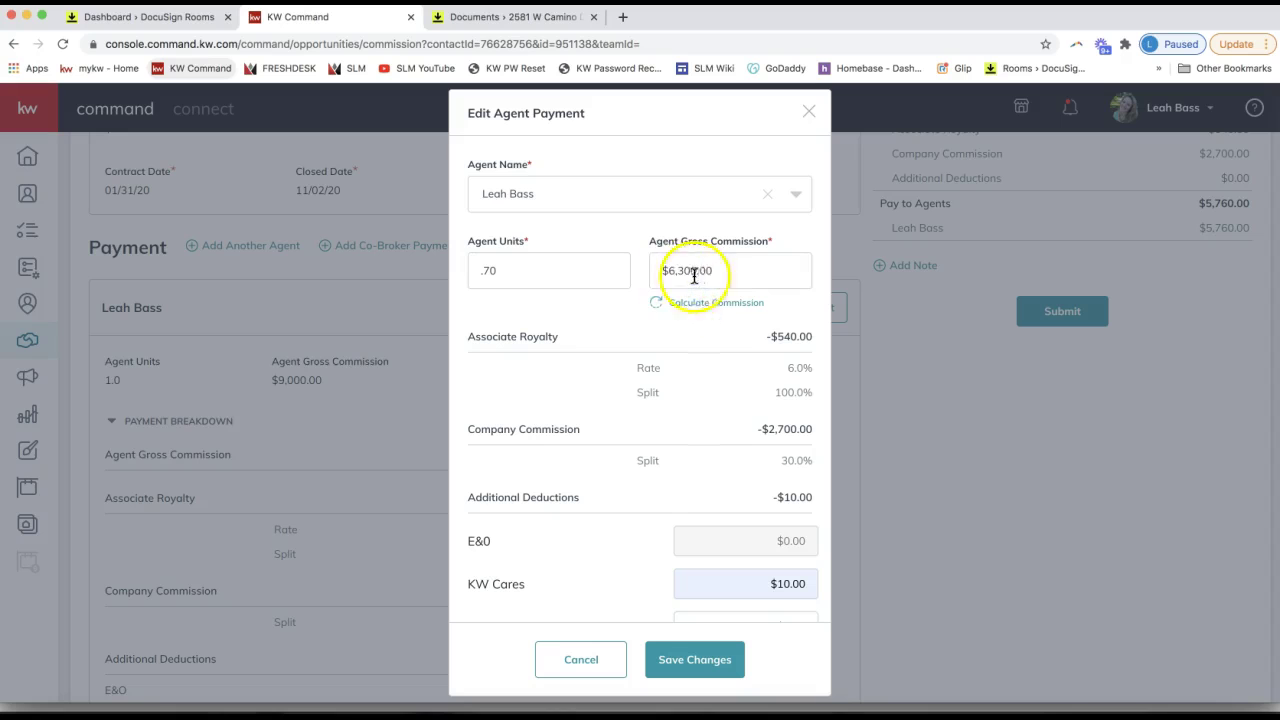
{"action": "left_click", "coordinate": [684, 664]}
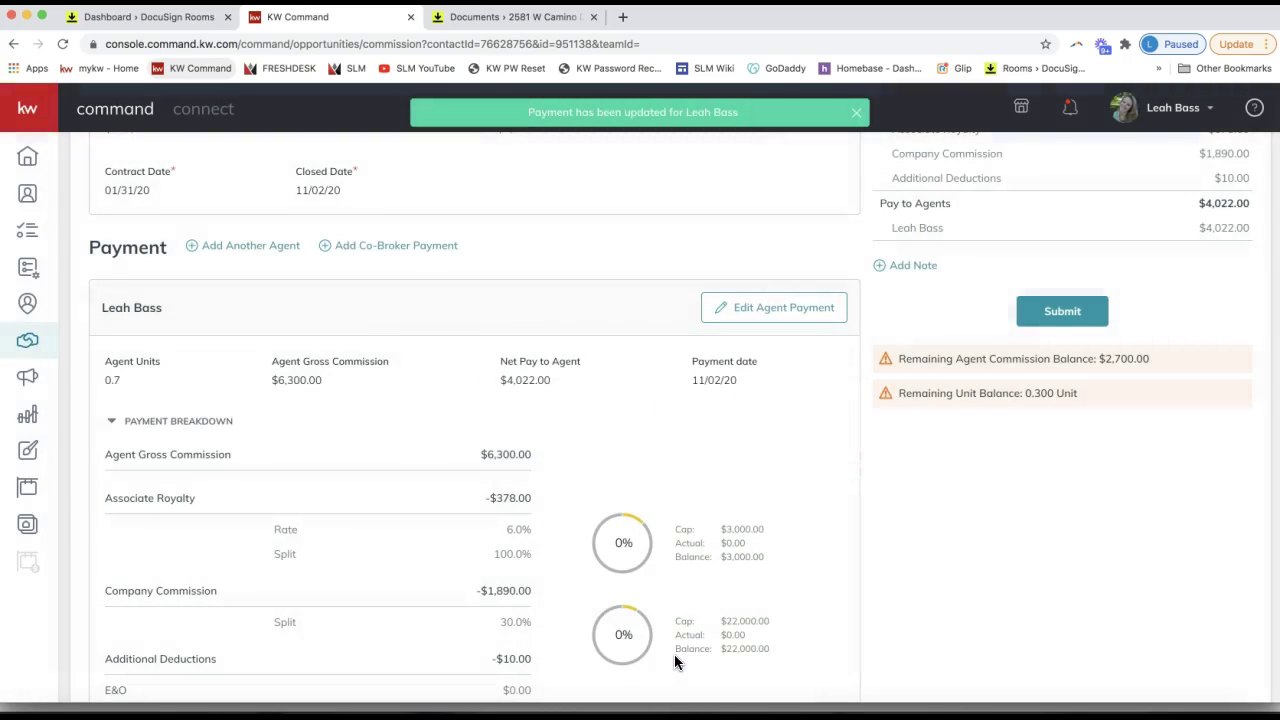
Review the 0.7 units, $6,300.00 gross and remaining-balance warnings, then add another agent
{"action": "left_click_drag", "start_coordinate": [106, 379], "coordinate": [125, 380]}
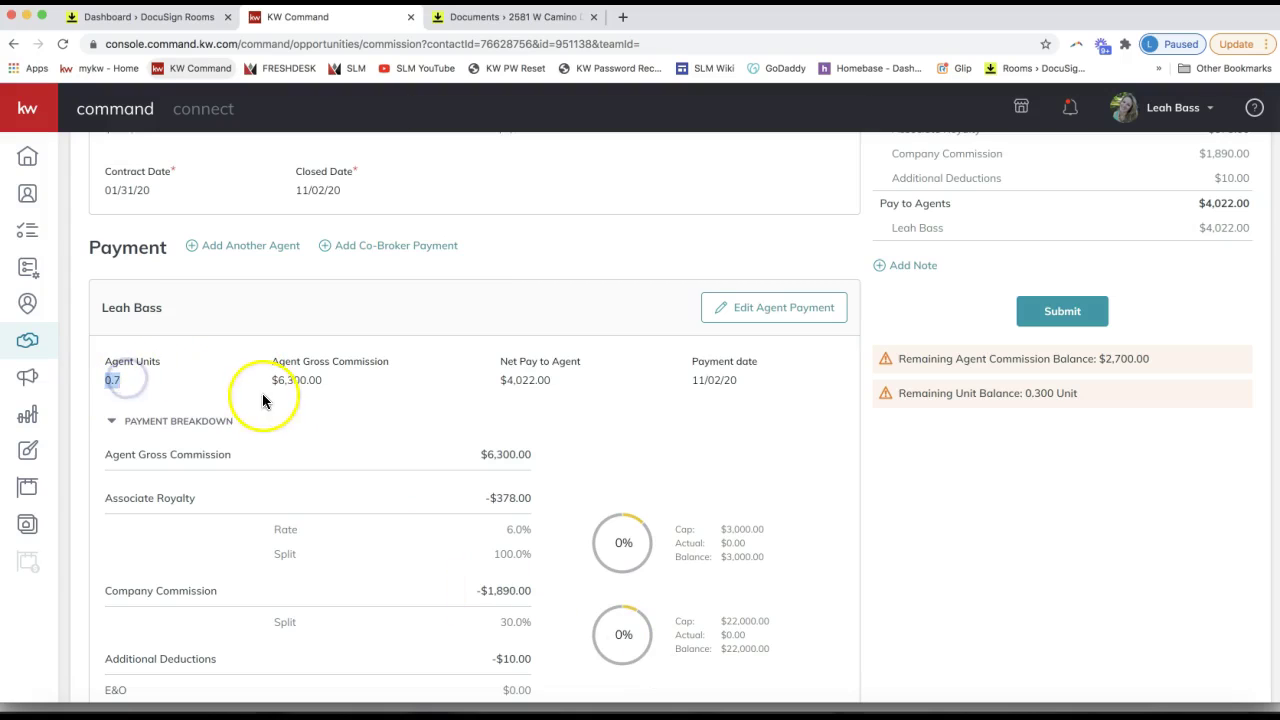
{"action": "left_click_drag", "start_coordinate": [273, 380], "coordinate": [343, 380]}
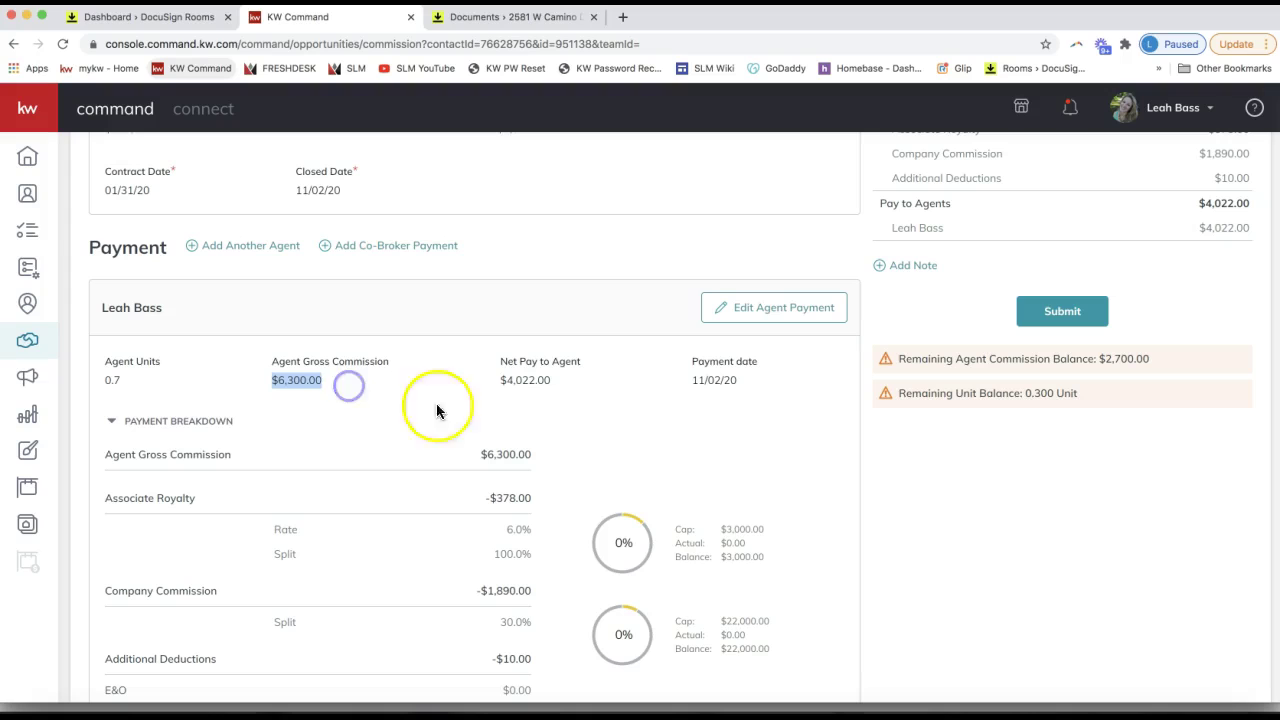
{"action": "left_click_drag", "start_coordinate": [1114, 394], "coordinate": [883, 360]}
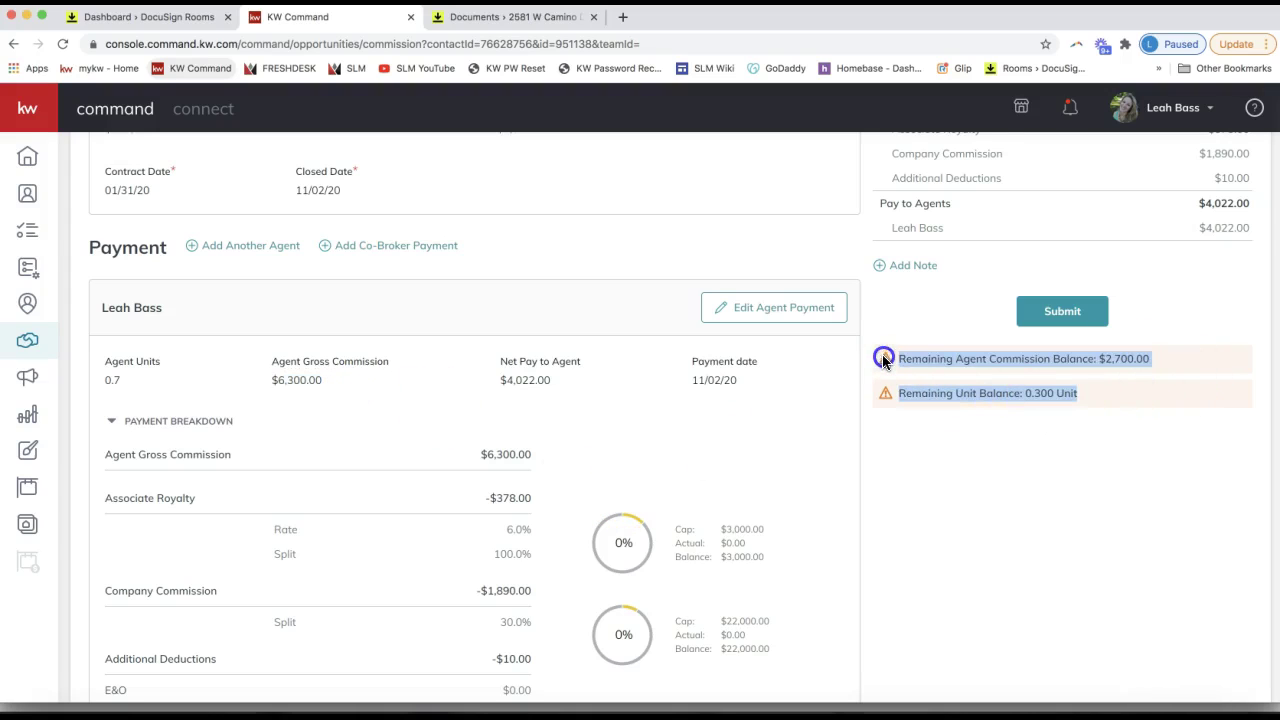
{"action": "left_click", "coordinate": [1000, 435]}
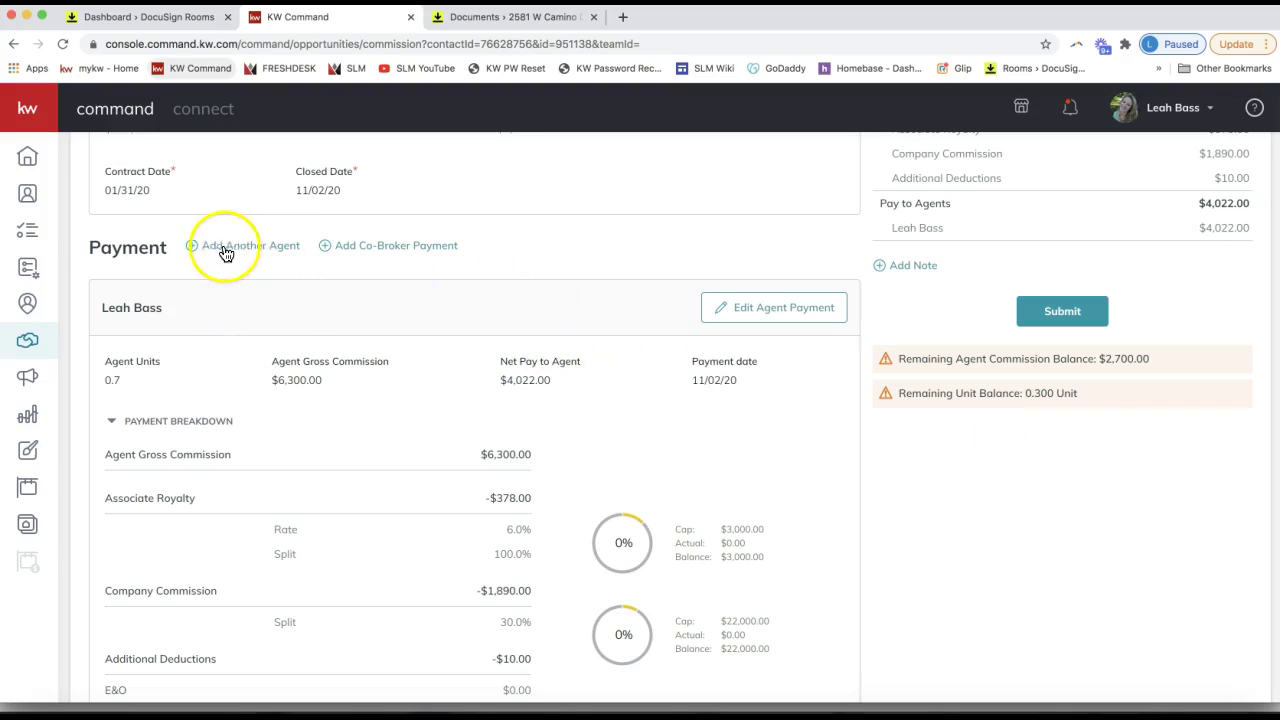
{"action": "double_click", "coordinate": [107, 252]}
{"action": "left_click", "coordinate": [234, 252]}
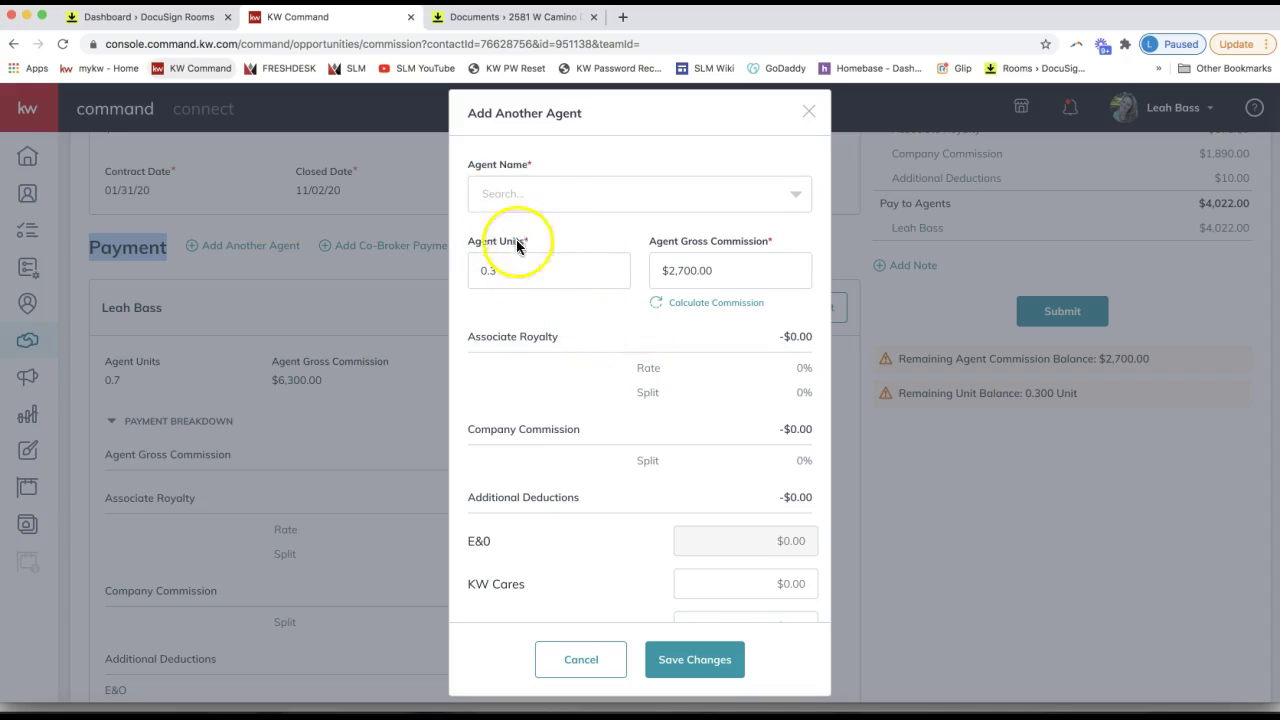
Choose the second agent by name search, keep 0.3 units ($2,700.00 gross), and save
{"action": "left_click", "coordinate": [514, 196]}
{"action": "left_click", "coordinate": [552, 238]}
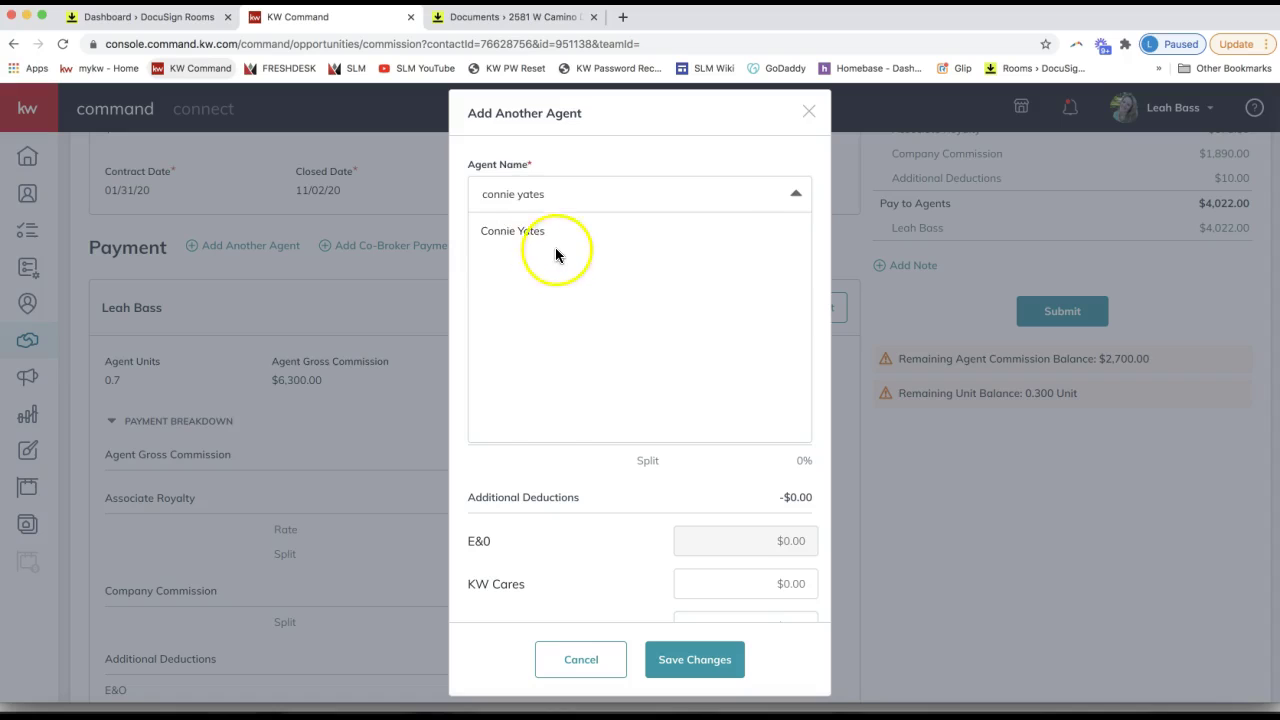
{"action": "left_click", "coordinate": [600, 242]}
{"action": "left_click", "coordinate": [593, 233]}
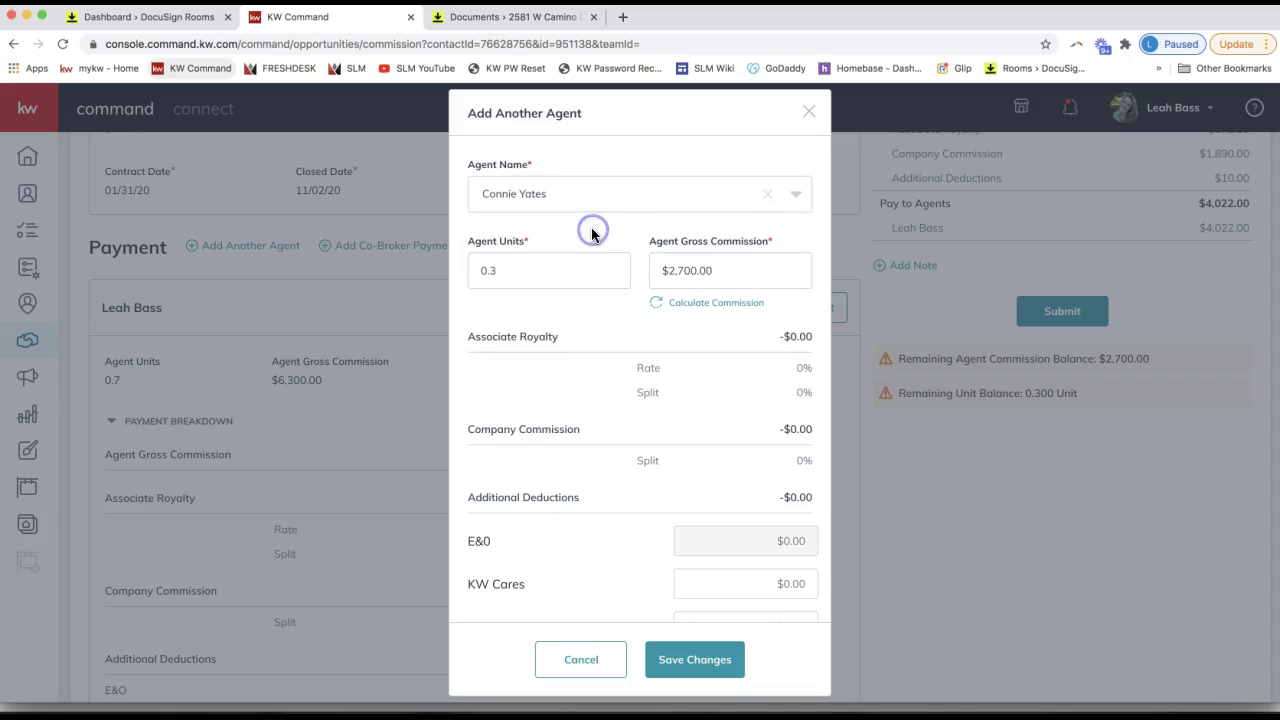
{"action": "left_click", "coordinate": [527, 275]}
{"action": "left_click", "coordinate": [549, 273]}
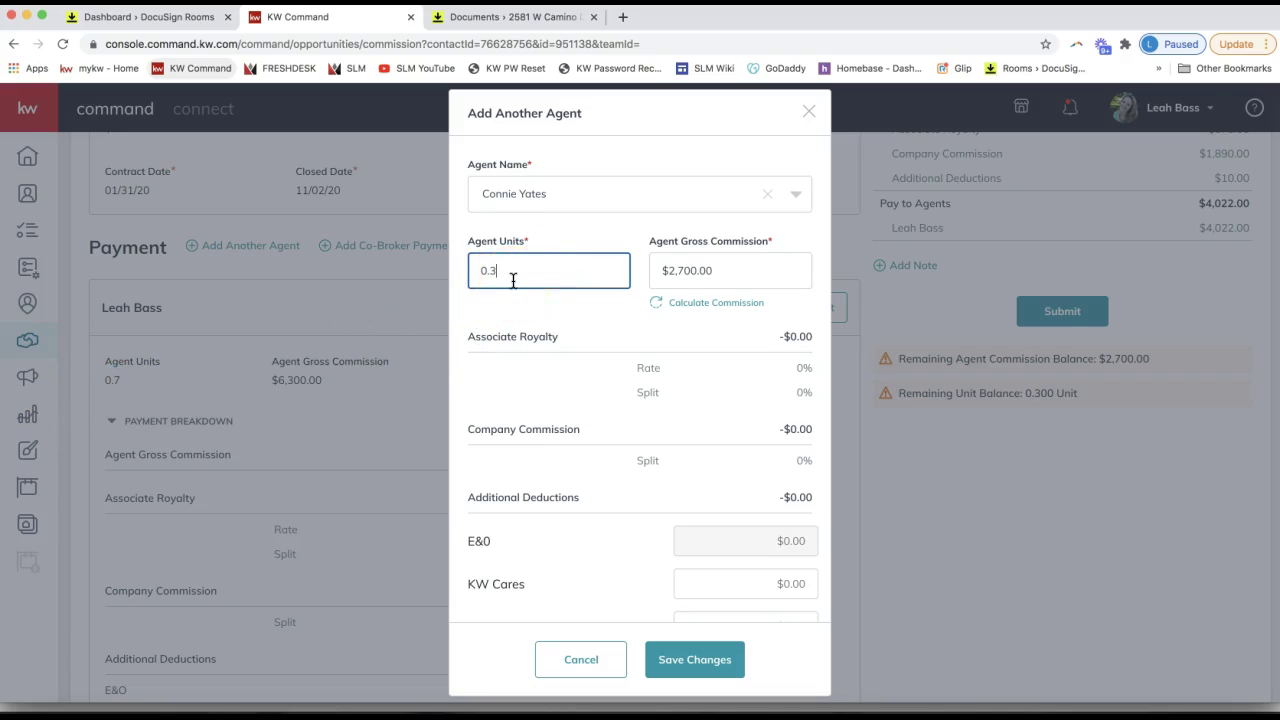
{"action": "scroll", "coordinate": [658, 487], "scroll_direction": "down", "scroll_amount": 2}
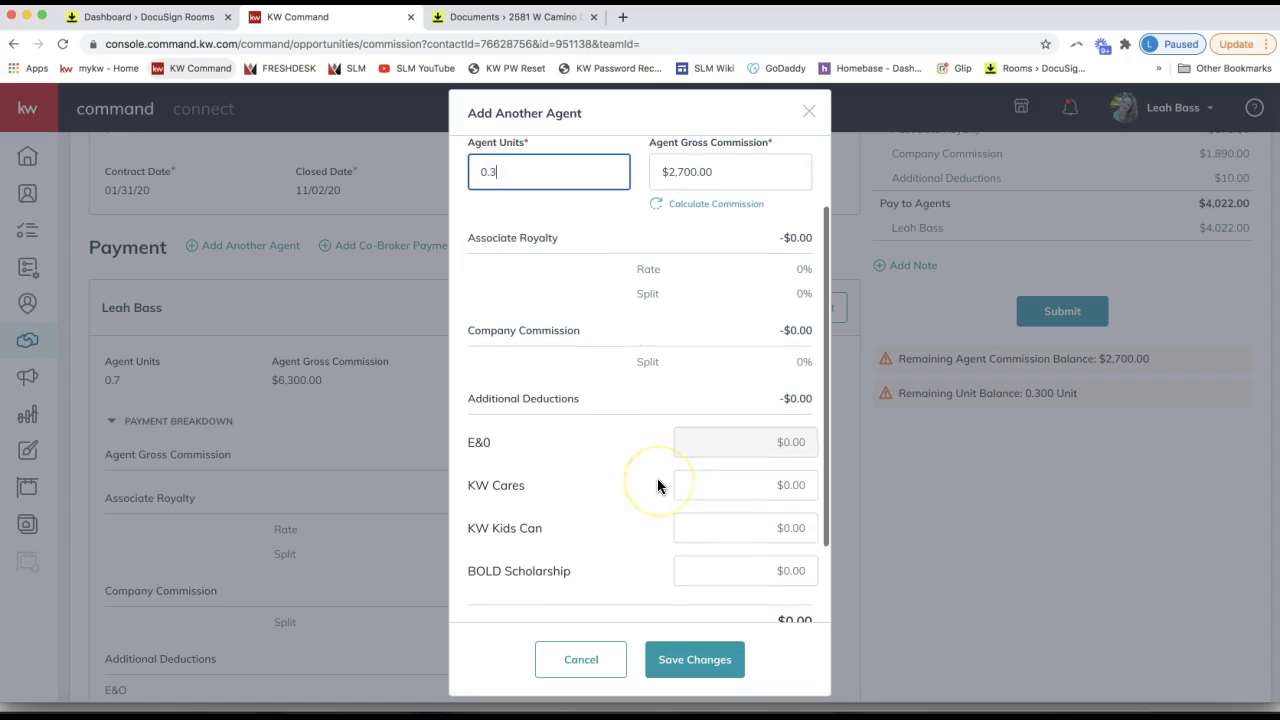
{"action": "scroll", "coordinate": [658, 487], "scroll_direction": "down", "scroll_amount": 2}
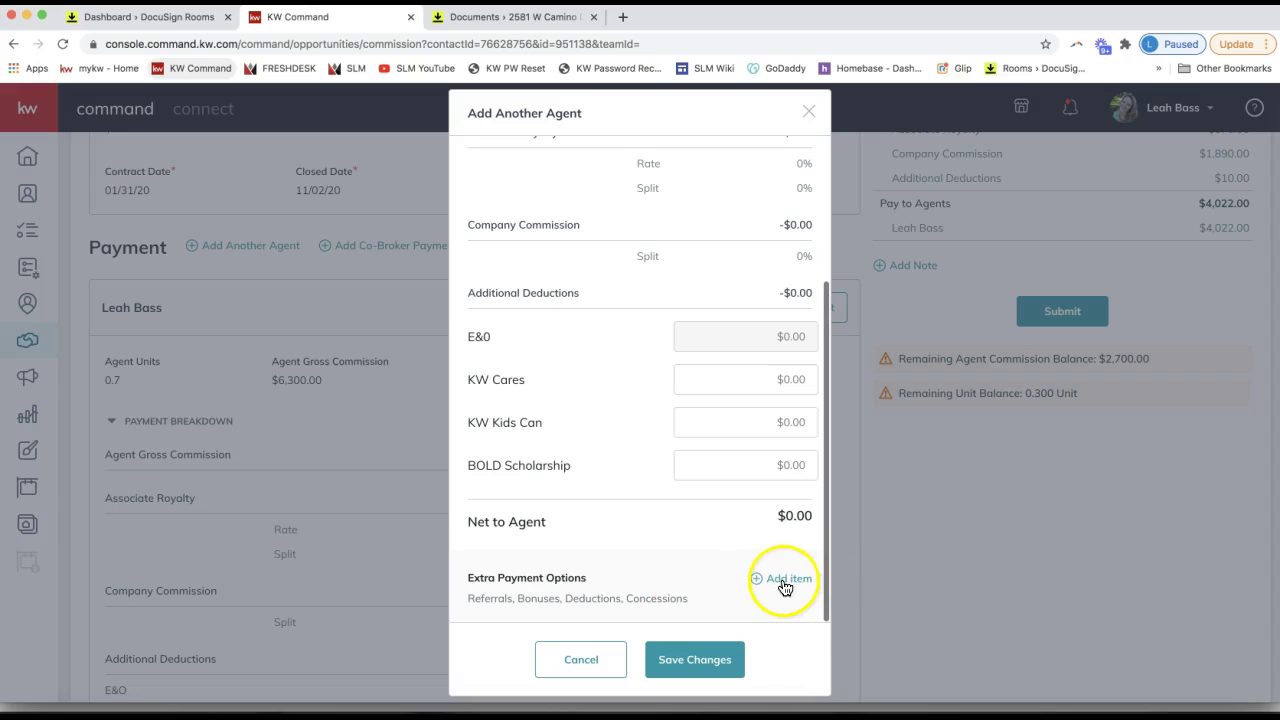
{"action": "left_click", "coordinate": [678, 664]}
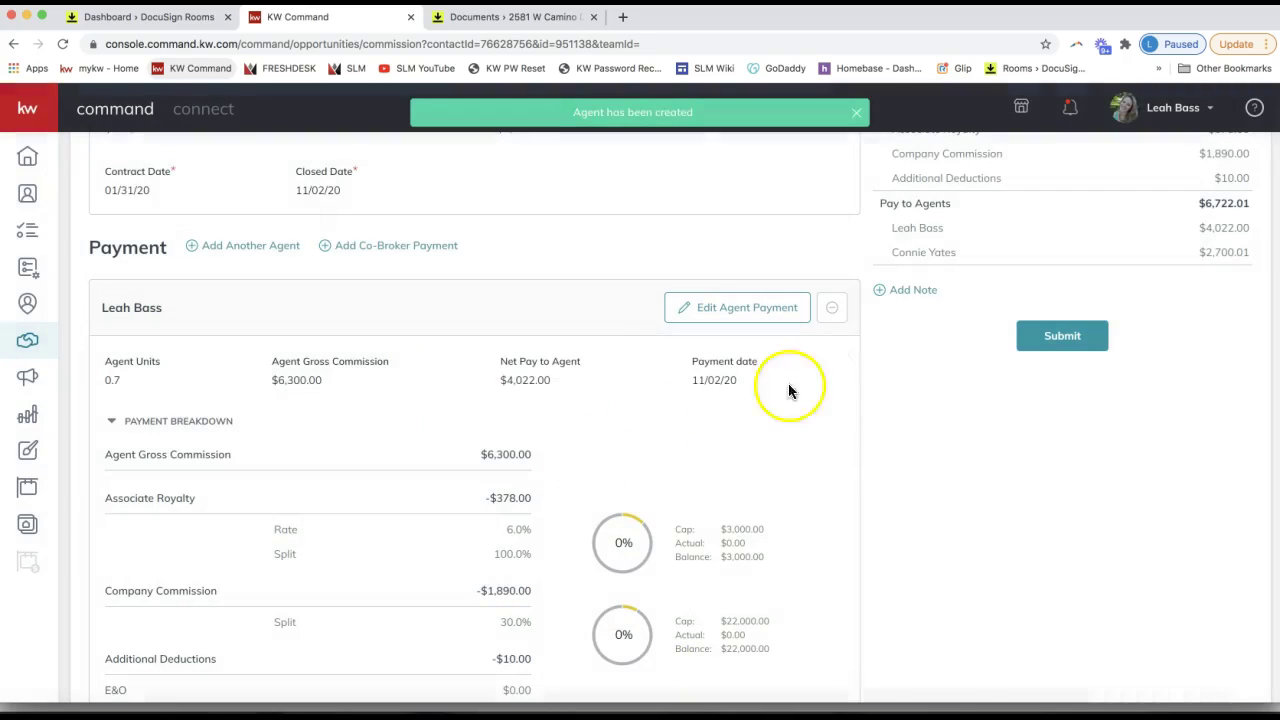
Check the new agent's payment card, then submit the $6,722.01 two-agent split
{"action": "scroll", "coordinate": [954, 458], "scroll_direction": "down", "scroll_amount": 6}
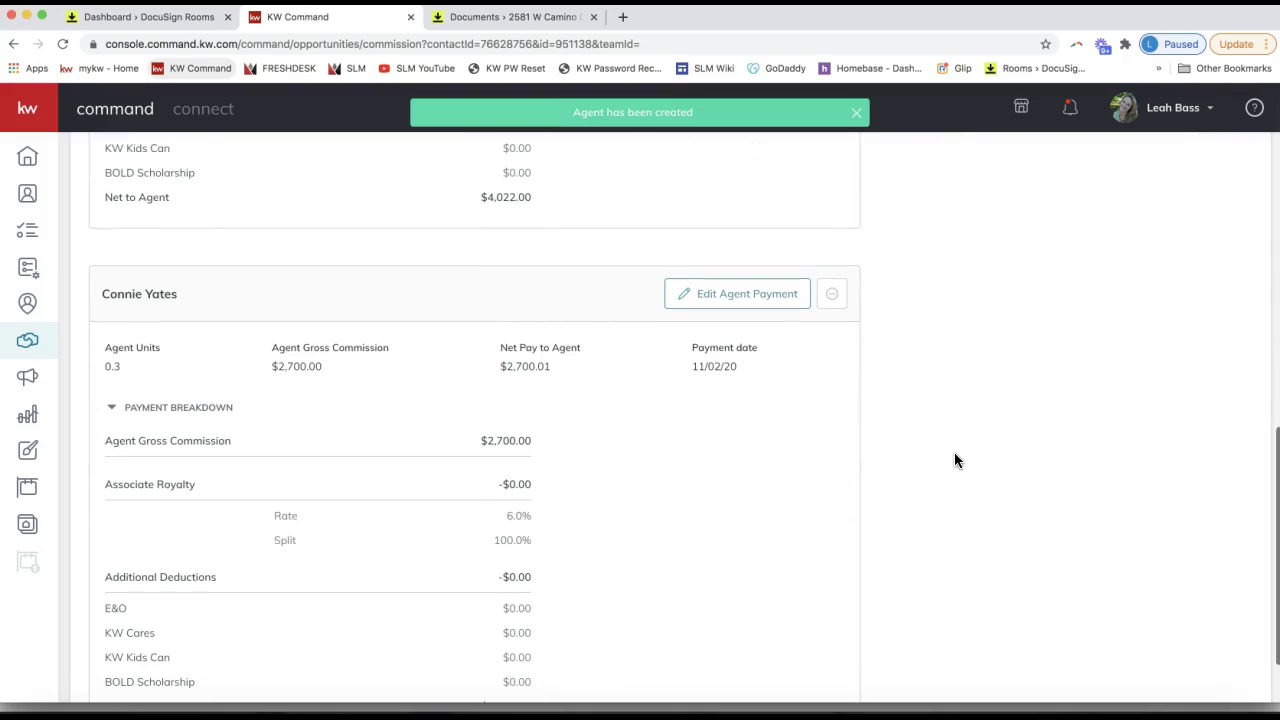
{"action": "triple_click", "coordinate": [137, 293]}
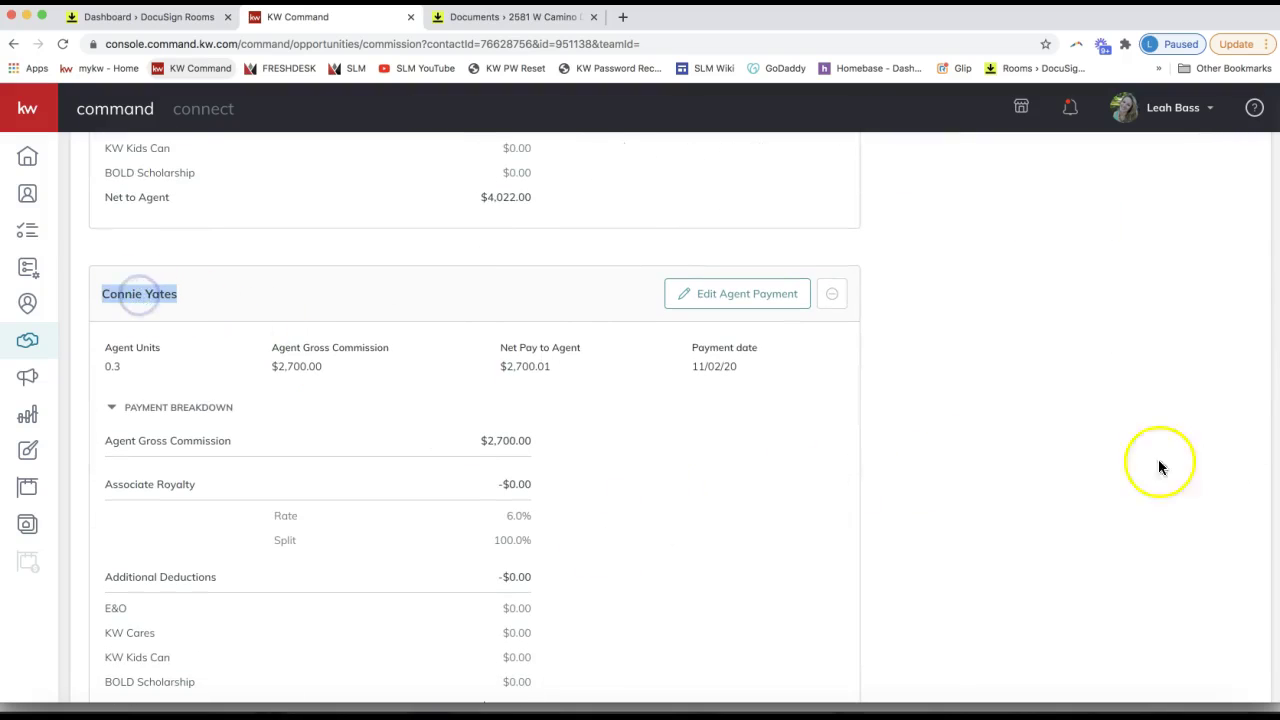
{"action": "scroll", "coordinate": [1129, 461], "scroll_direction": "up", "scroll_amount": 7}
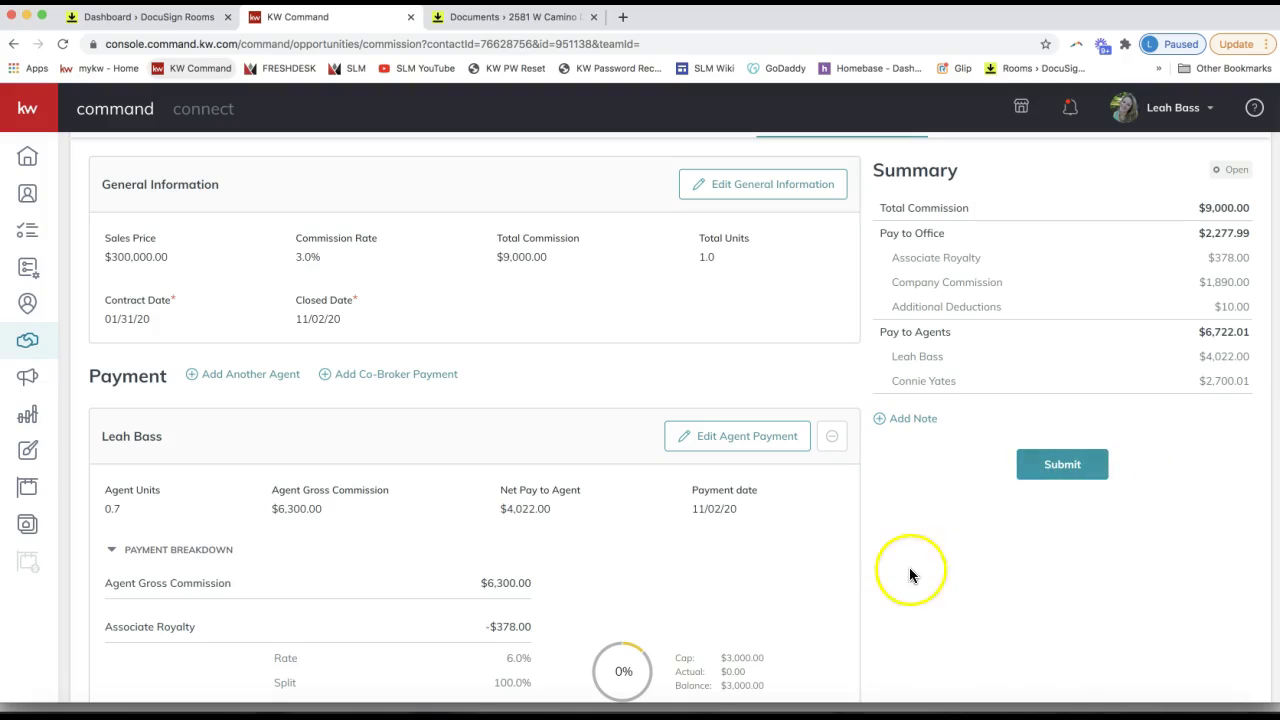
{"action": "scroll", "coordinate": [964, 511], "scroll_direction": "up", "scroll_amount": 3}
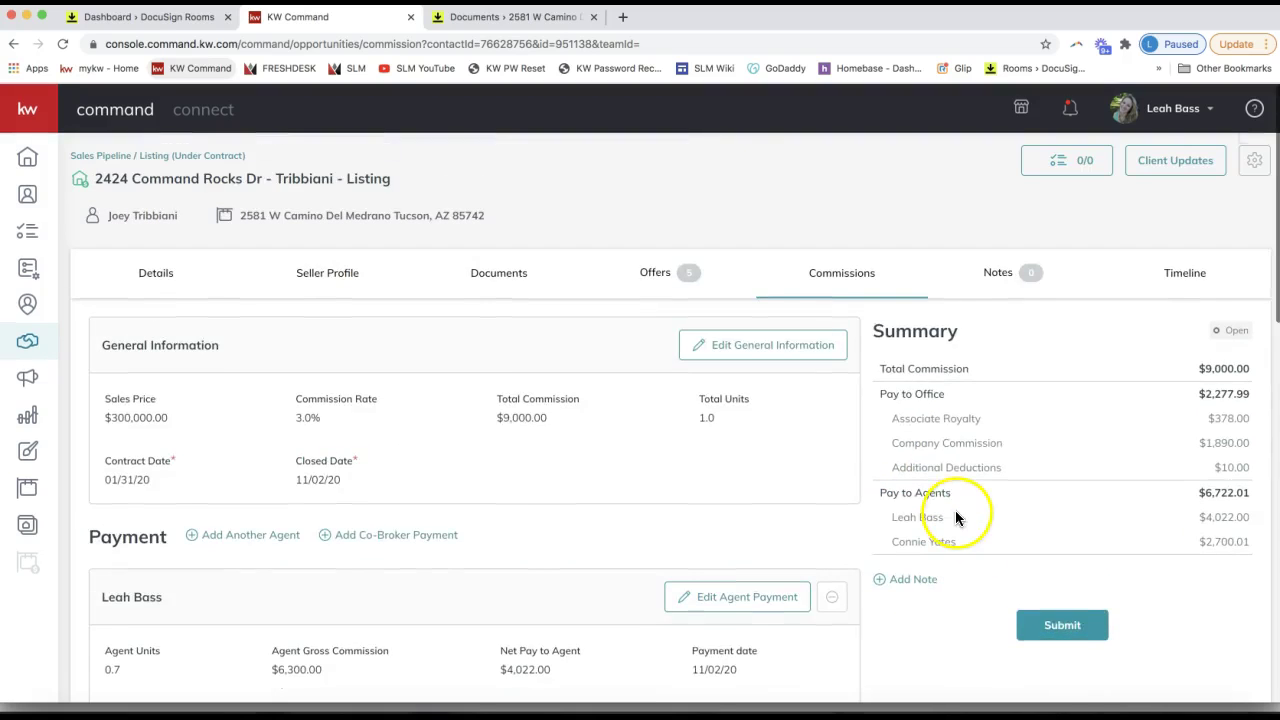
{"action": "left_click", "coordinate": [1068, 624]}
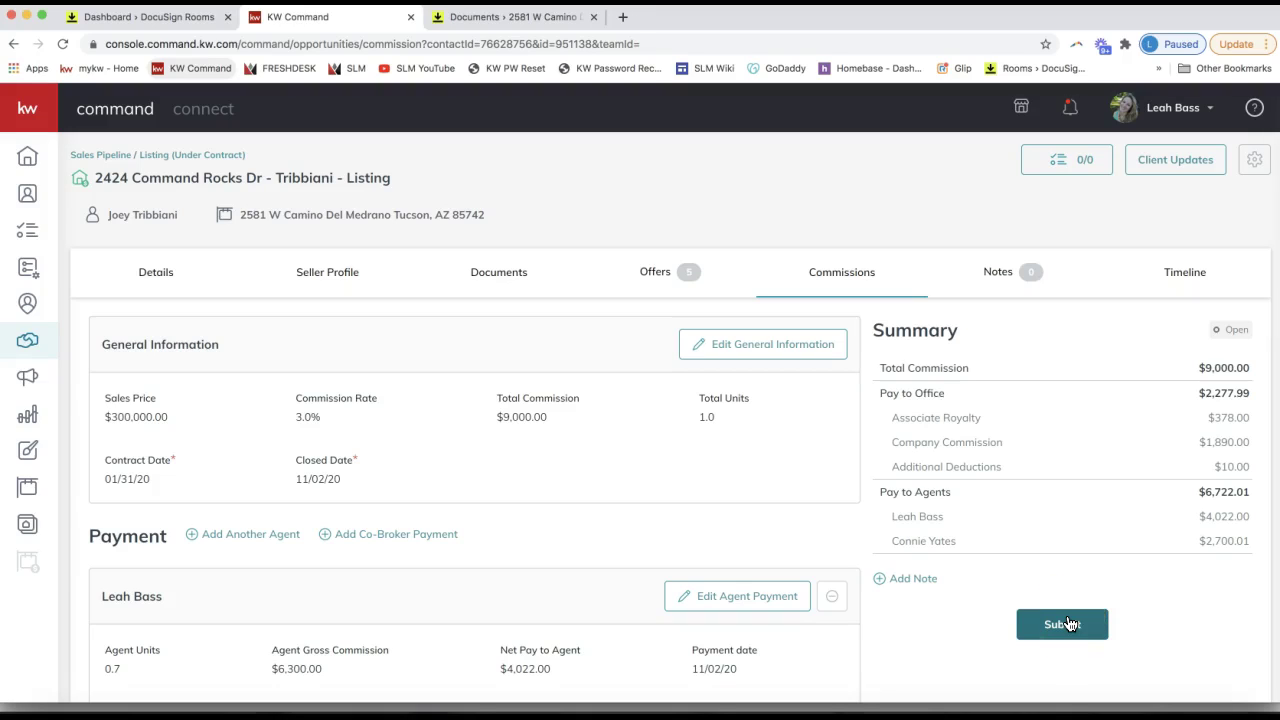